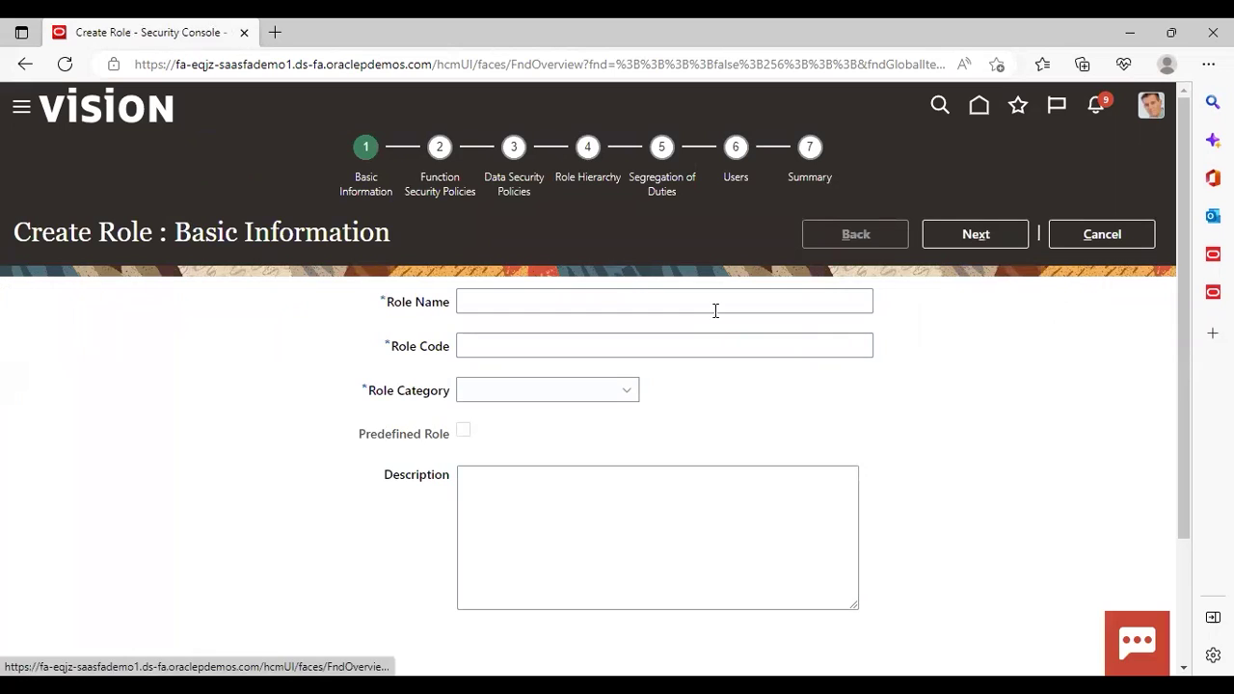
- Enter the role name "AH Lease Accountant" and the role code AH_LEASE_ACCOUNTANT for the new role
{"action": "type", "text": "AH Lease Ac"}
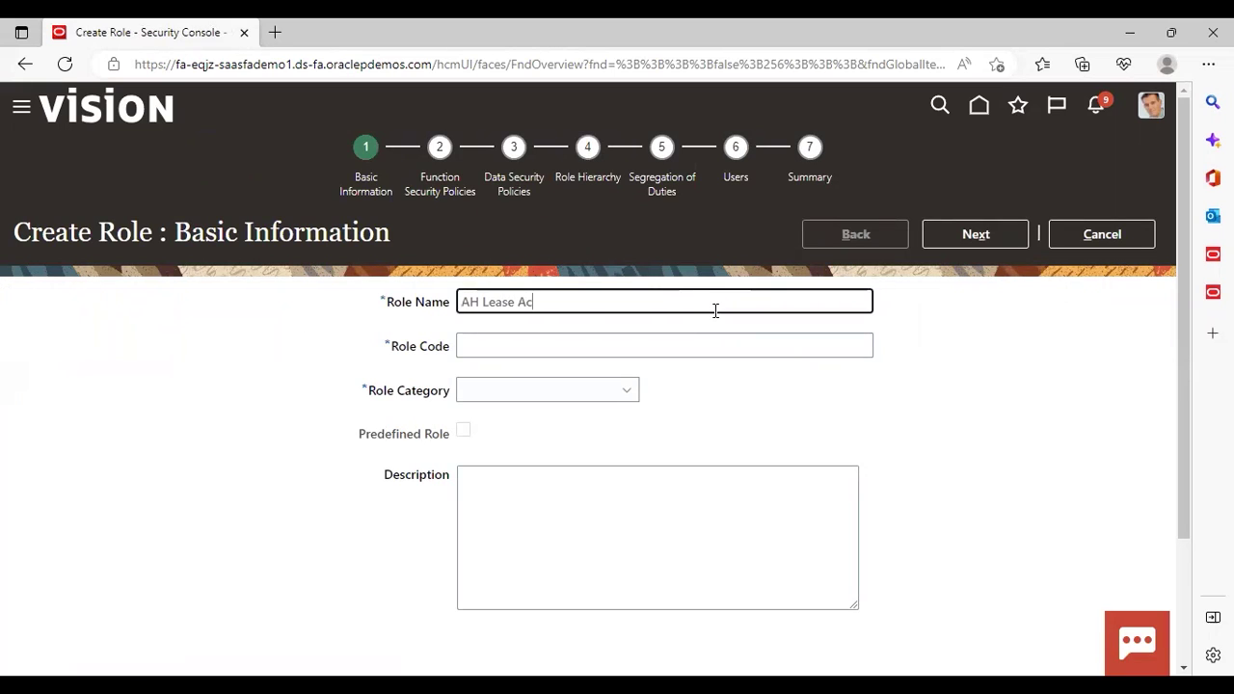
{"action": "type", "text": "countant"}
{"action": "left_click", "coordinate": [723, 352]}
{"action": "type", "text": "A"}
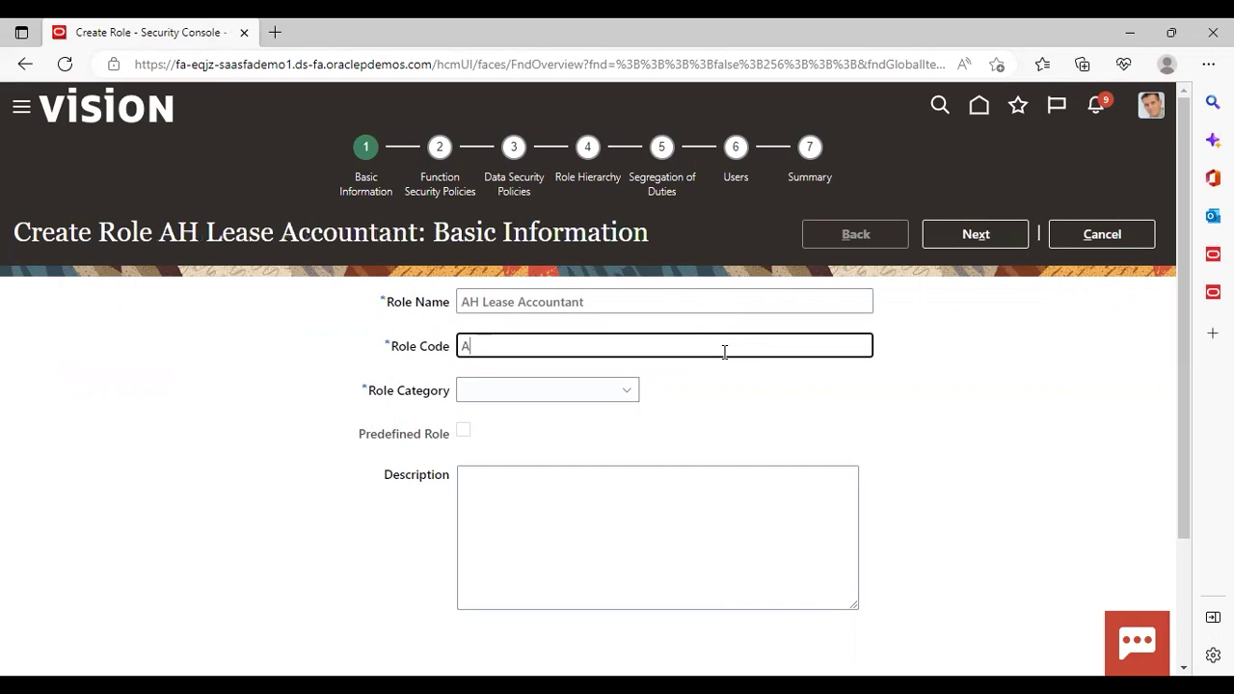
{"action": "type", "text": "H_LEASE_ACCOUNTANT"}
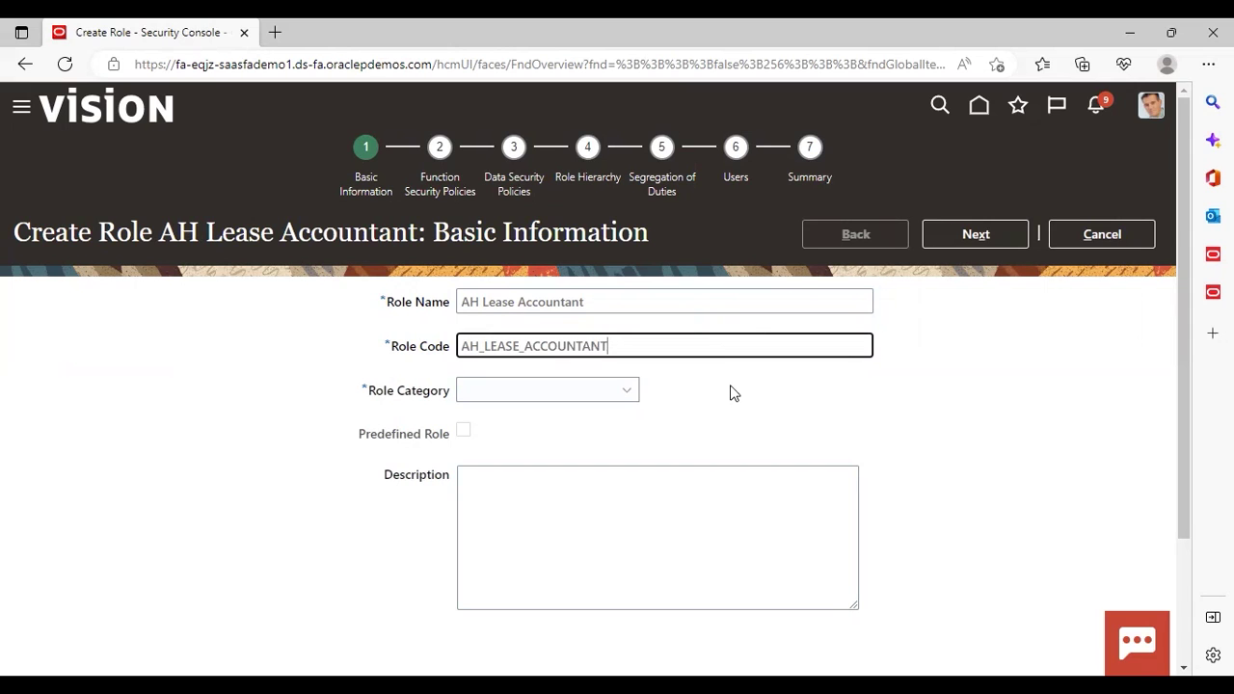
- Set the role category to Financials - Job Roles
{"action": "left_click", "coordinate": [627, 391]}
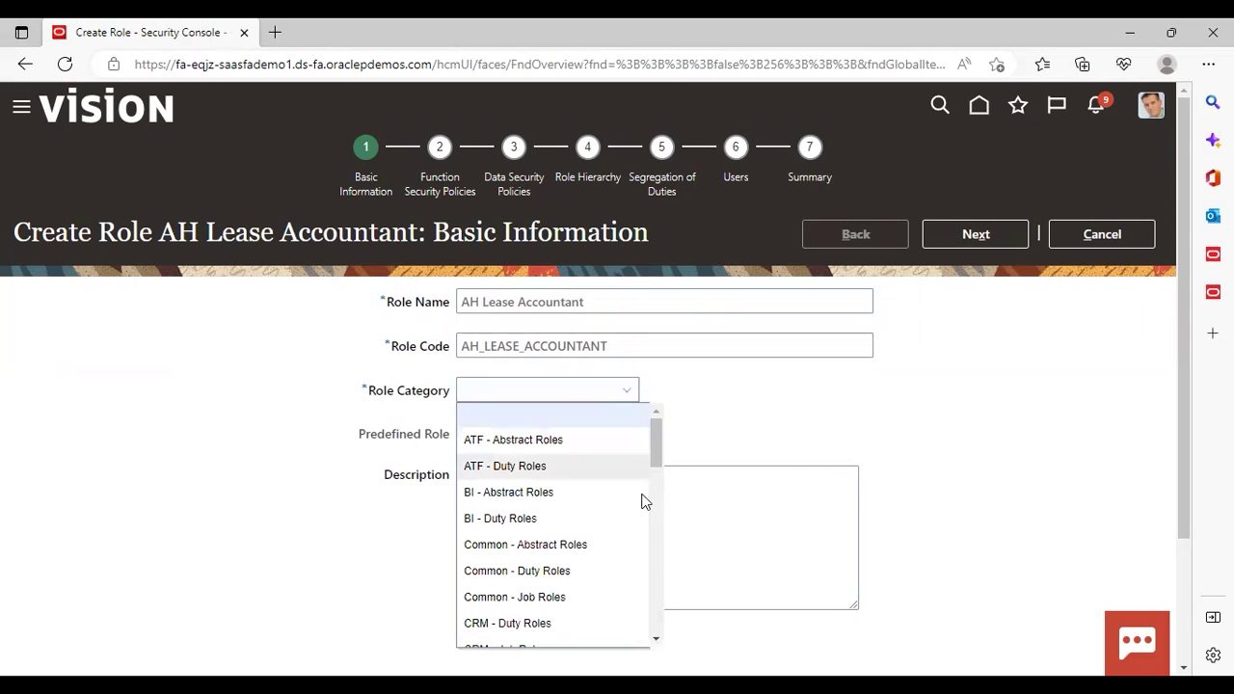
{"action": "scroll", "coordinate": [659, 573], "scroll_direction": "down", "scroll_amount": 3}
{"action": "scroll", "coordinate": [658, 573], "scroll_direction": "down", "scroll_amount": 1}
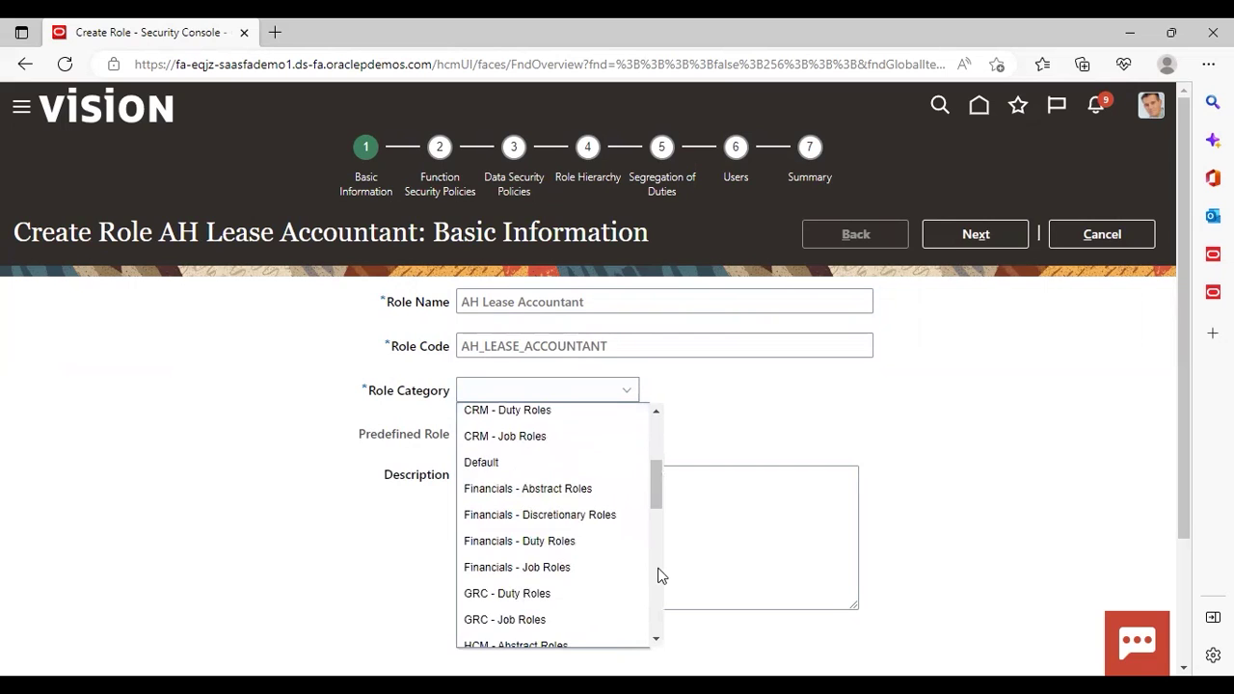
{"action": "left_click", "coordinate": [565, 567]}
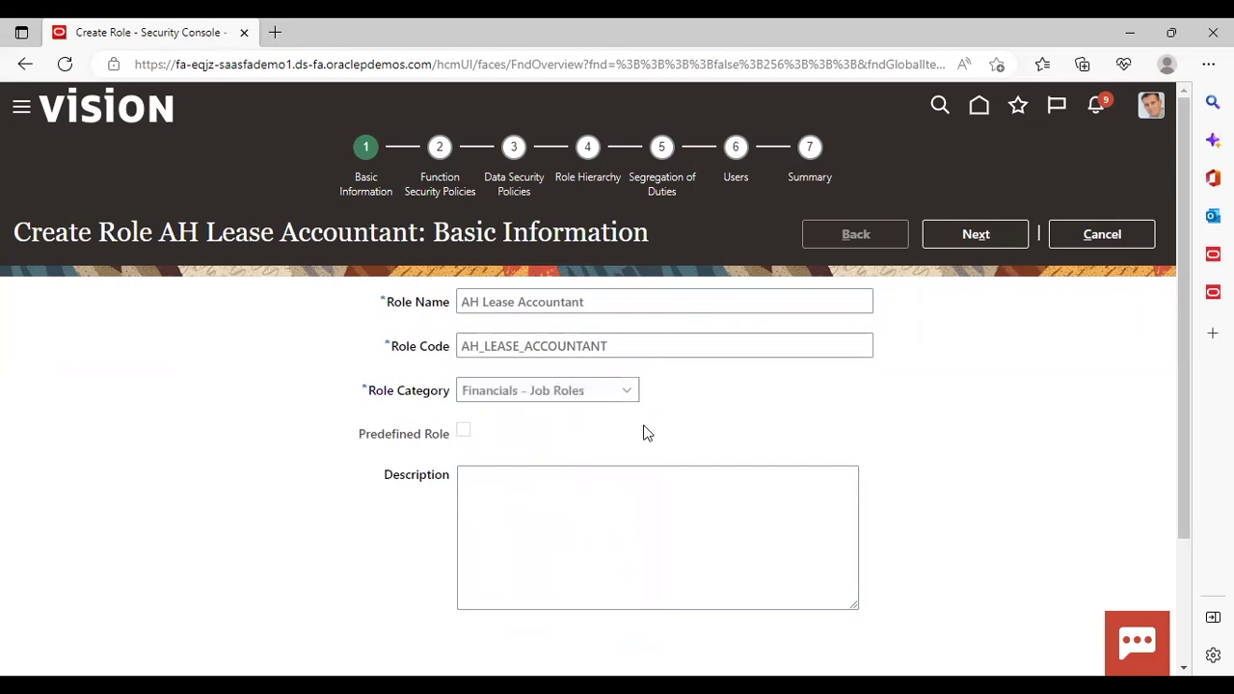
- Add the privileges of the Lease Contract Management duty role (ORA_FLA_LEASE_CONTRACT_DUTY) as the role's function security policies
{"action": "left_click", "coordinate": [977, 239]}
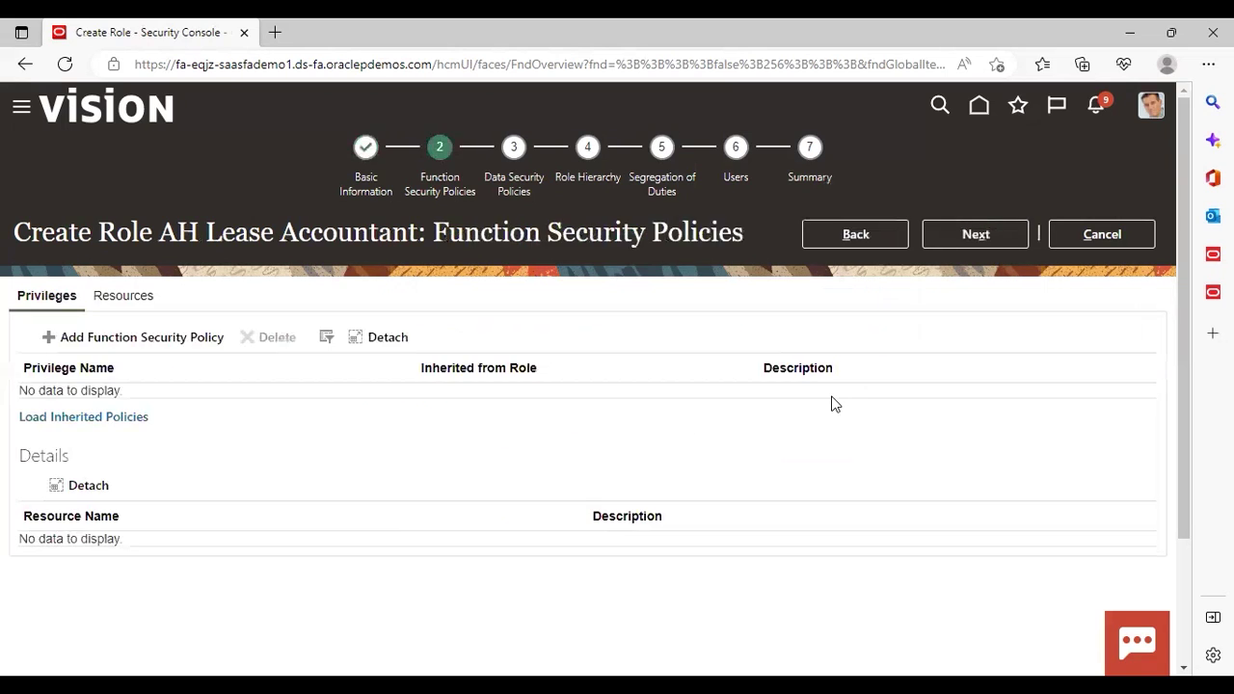
{"action": "left_click", "coordinate": [145, 340]}
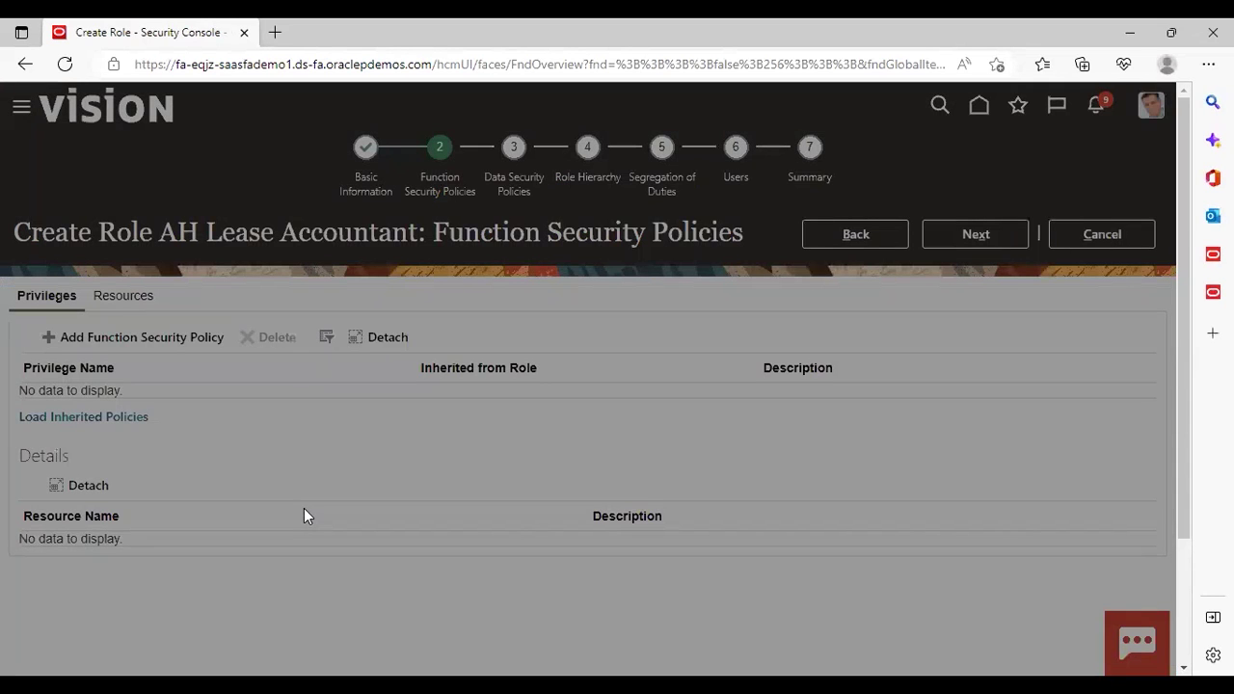
{"action": "left_click", "coordinate": [666, 220]}
{"action": "type", "text": "lease "}
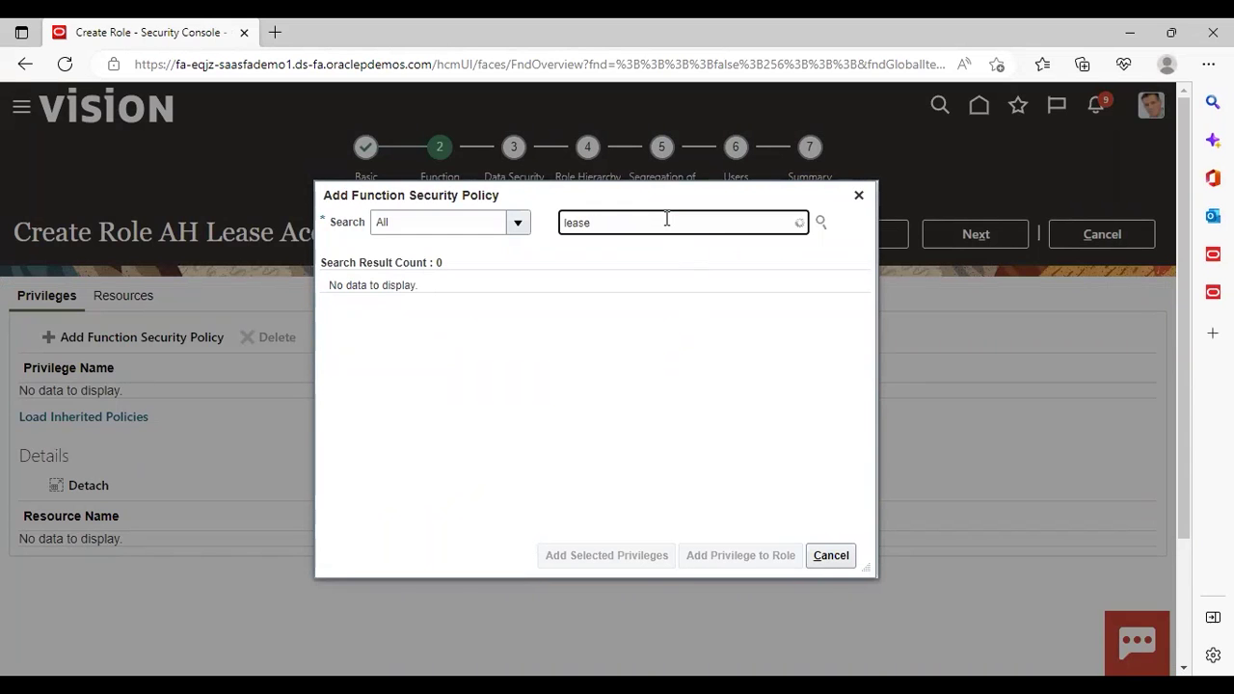
{"action": "type", "text": "c"}
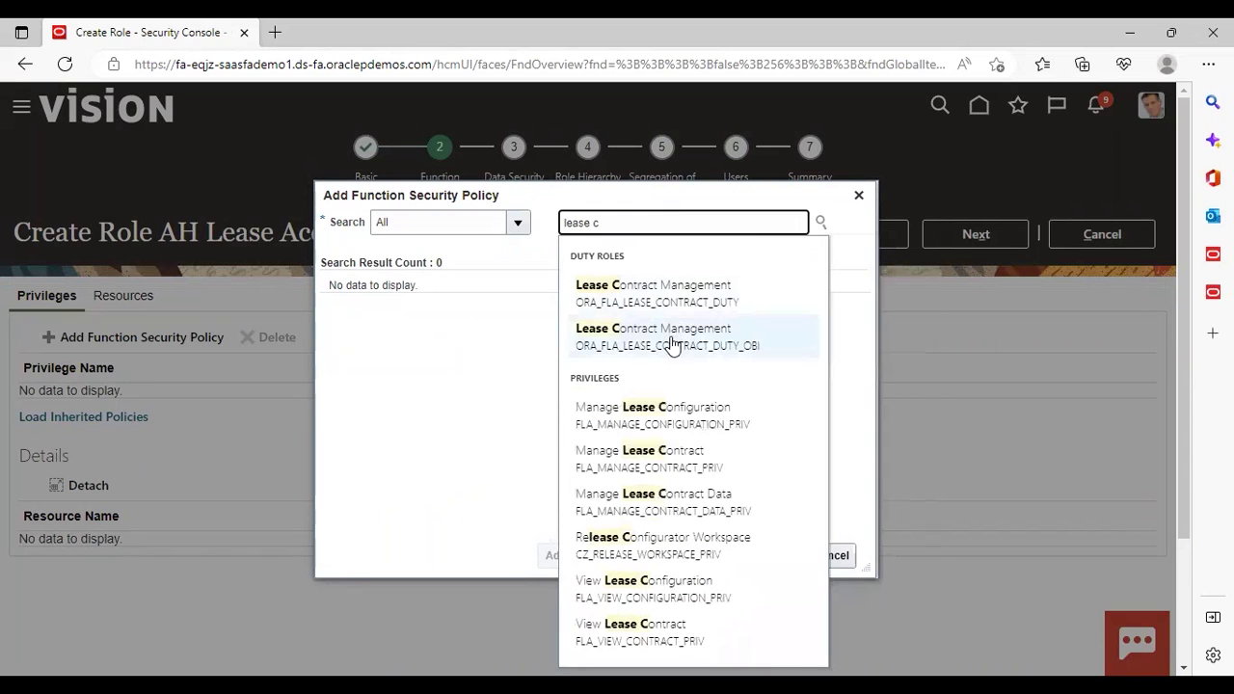
{"action": "left_click", "coordinate": [662, 289]}
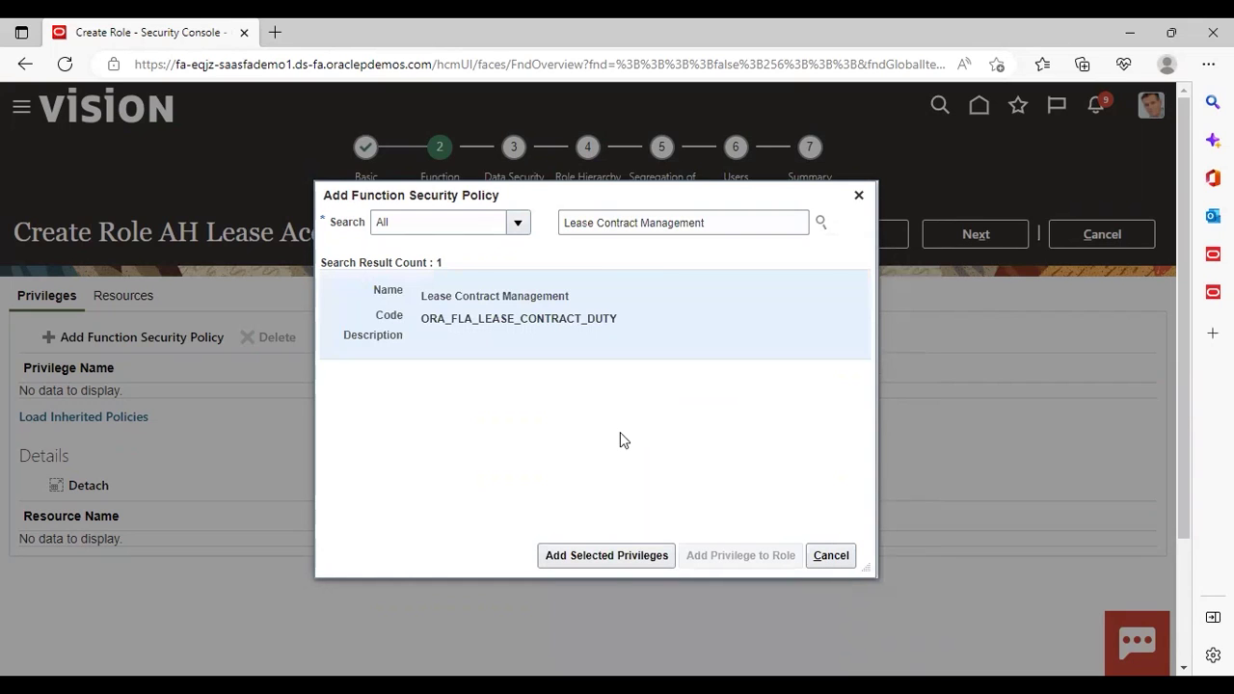
{"action": "left_click", "coordinate": [618, 556]}
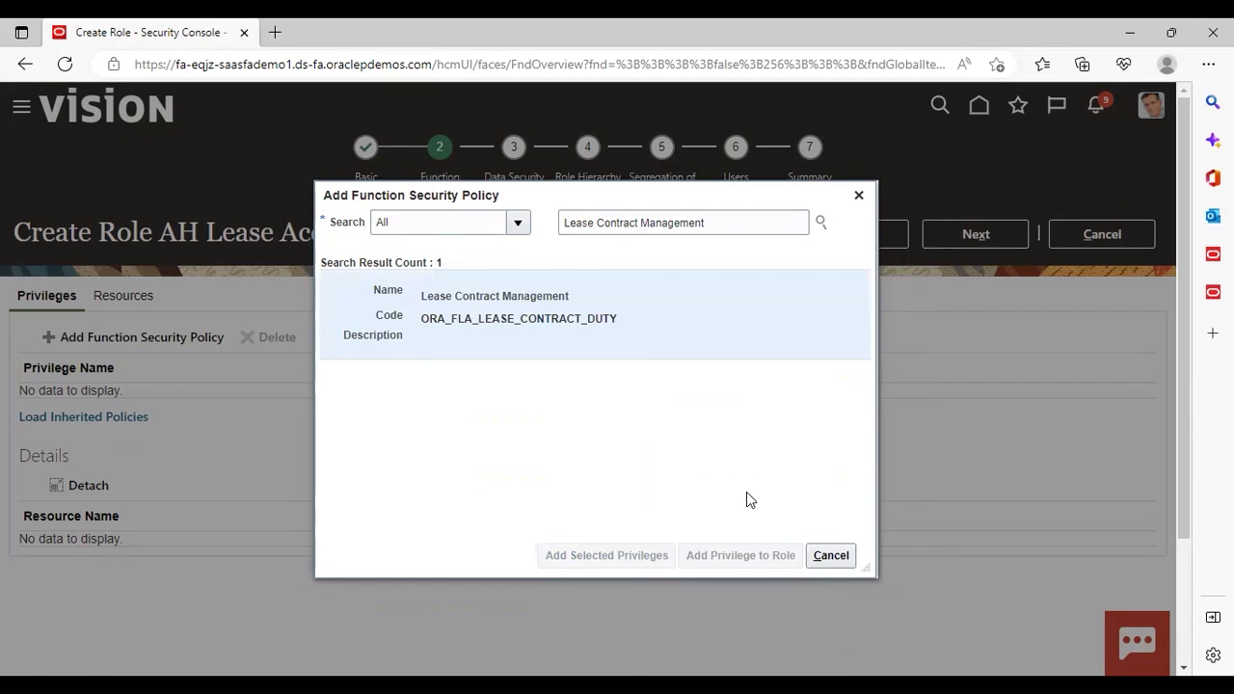
{"action": "left_click", "coordinate": [859, 194]}
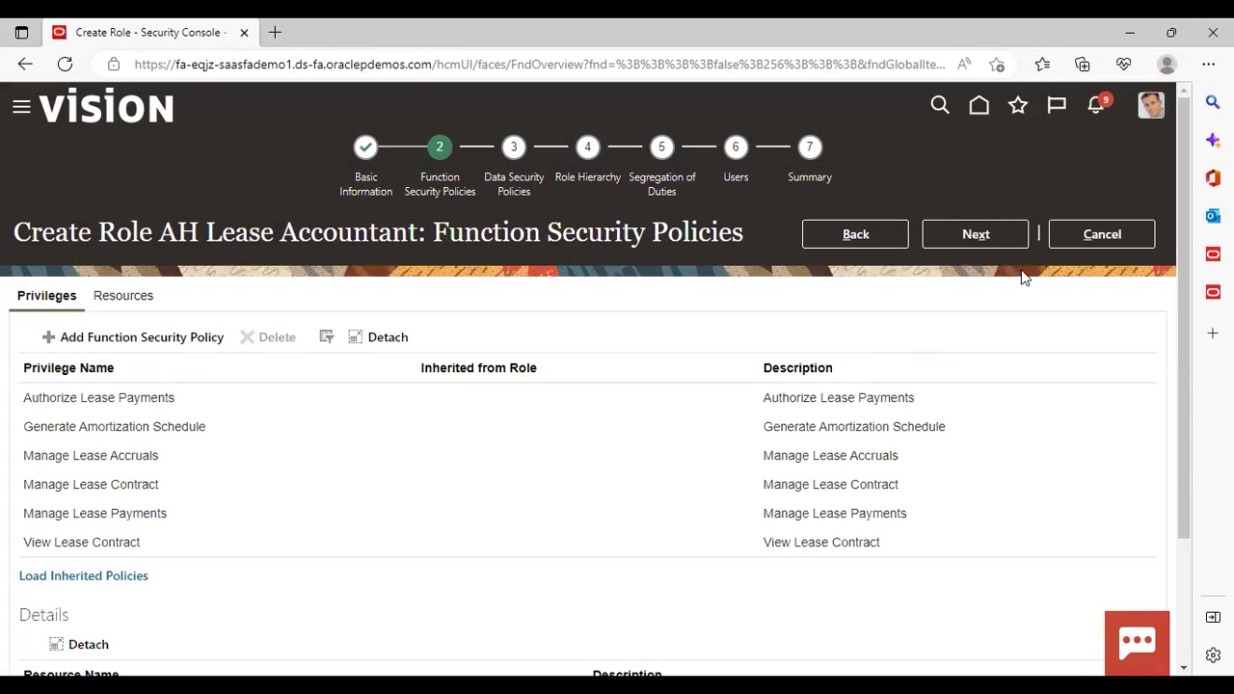
- Proceed to the data security policies and start a new policy named "AH Lease Accountant policy"
{"action": "left_click", "coordinate": [983, 234]}
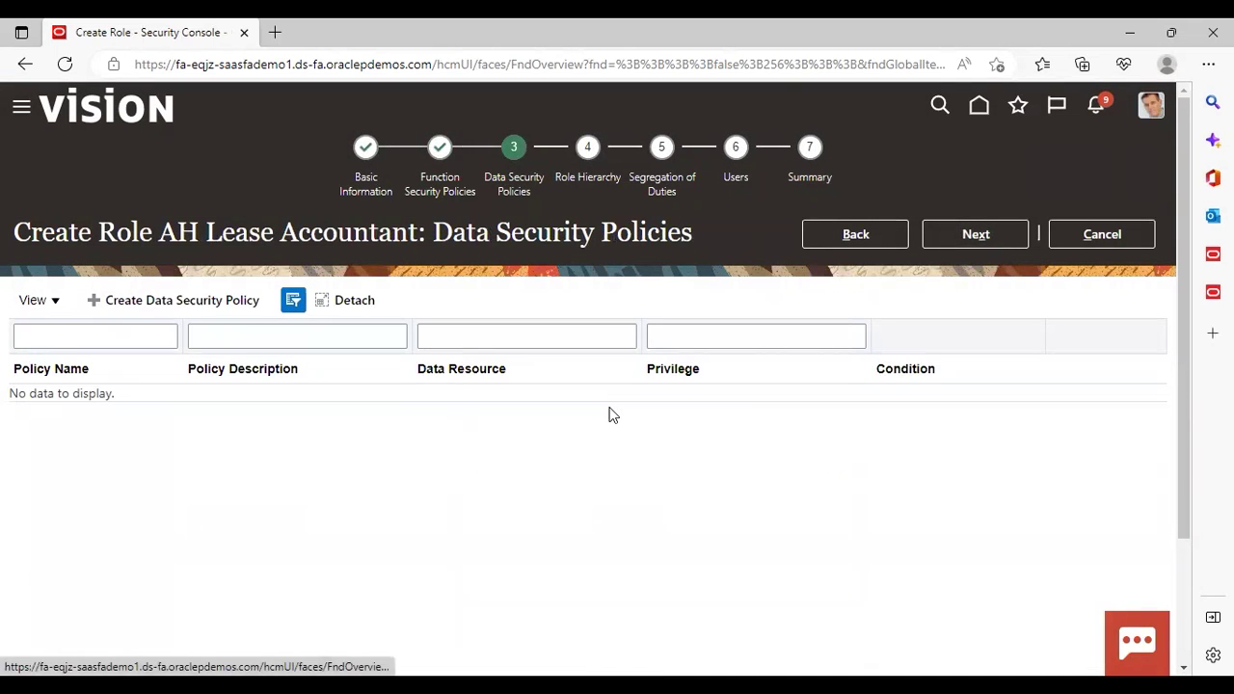
{"action": "left_click", "coordinate": [133, 299]}
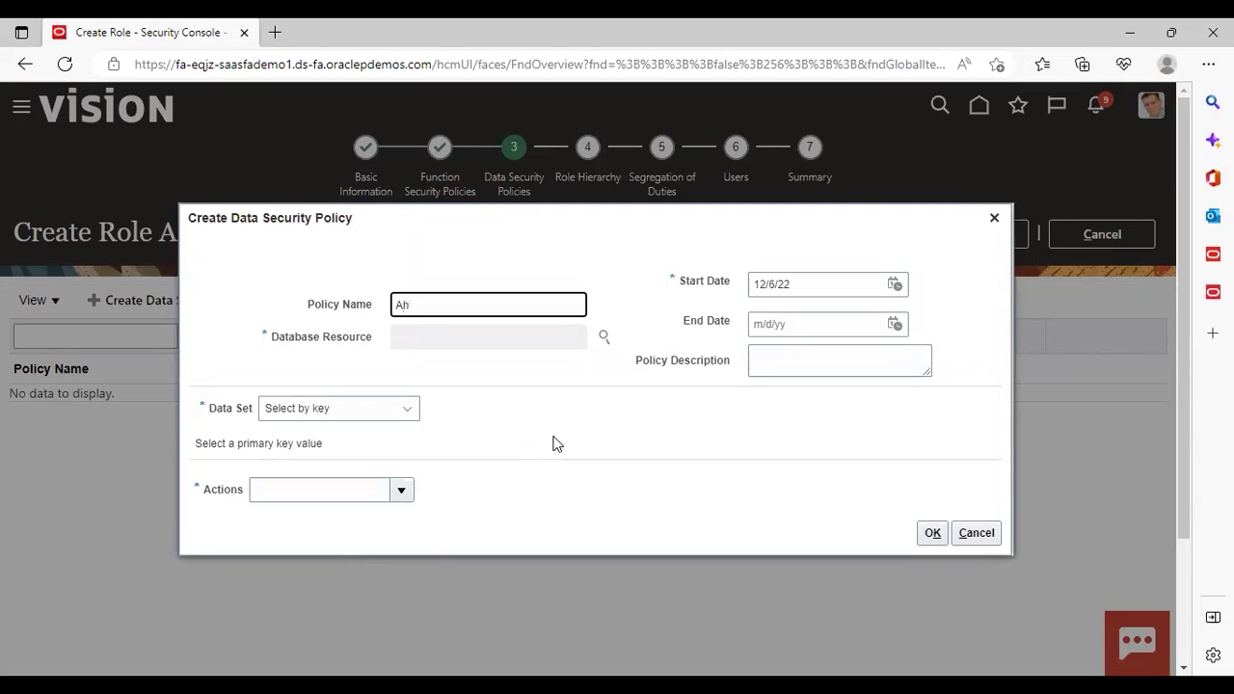
{"action": "type", "text": "AH Lease Accountant policy"}
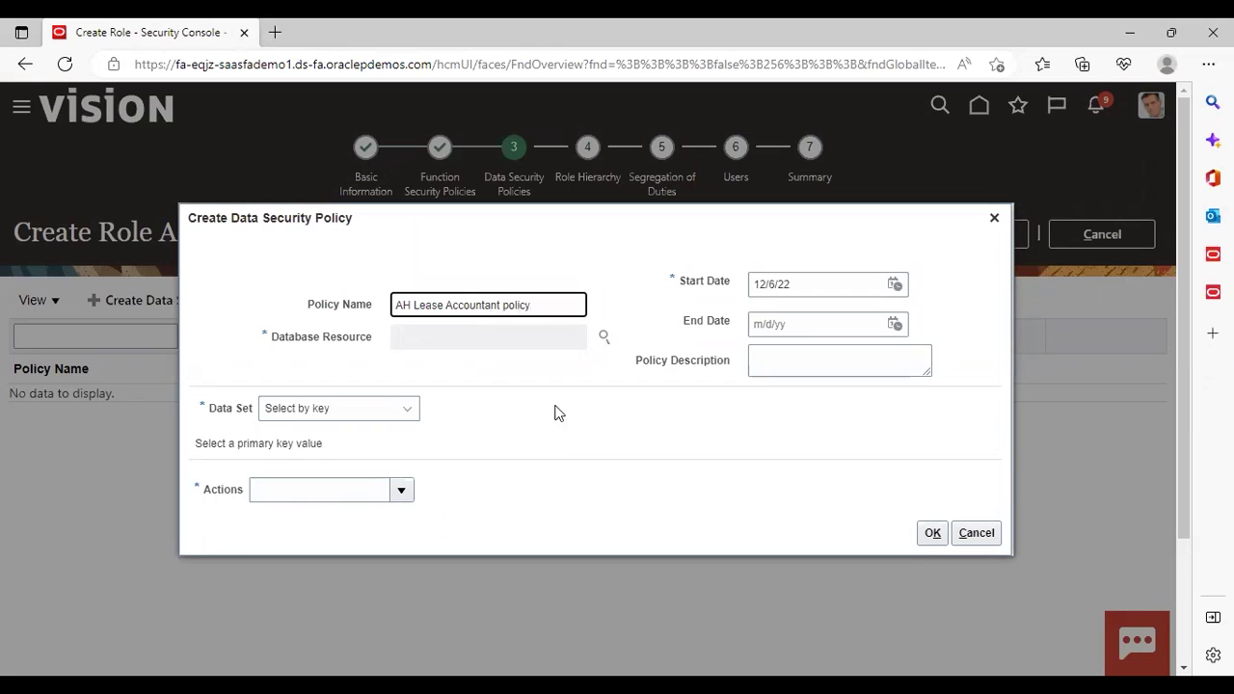
- Find the Business Unit database resource (FUN_ALL_BUSINESS_UNITS_V) and assign it to the data security policy
{"action": "left_click", "coordinate": [602, 342]}
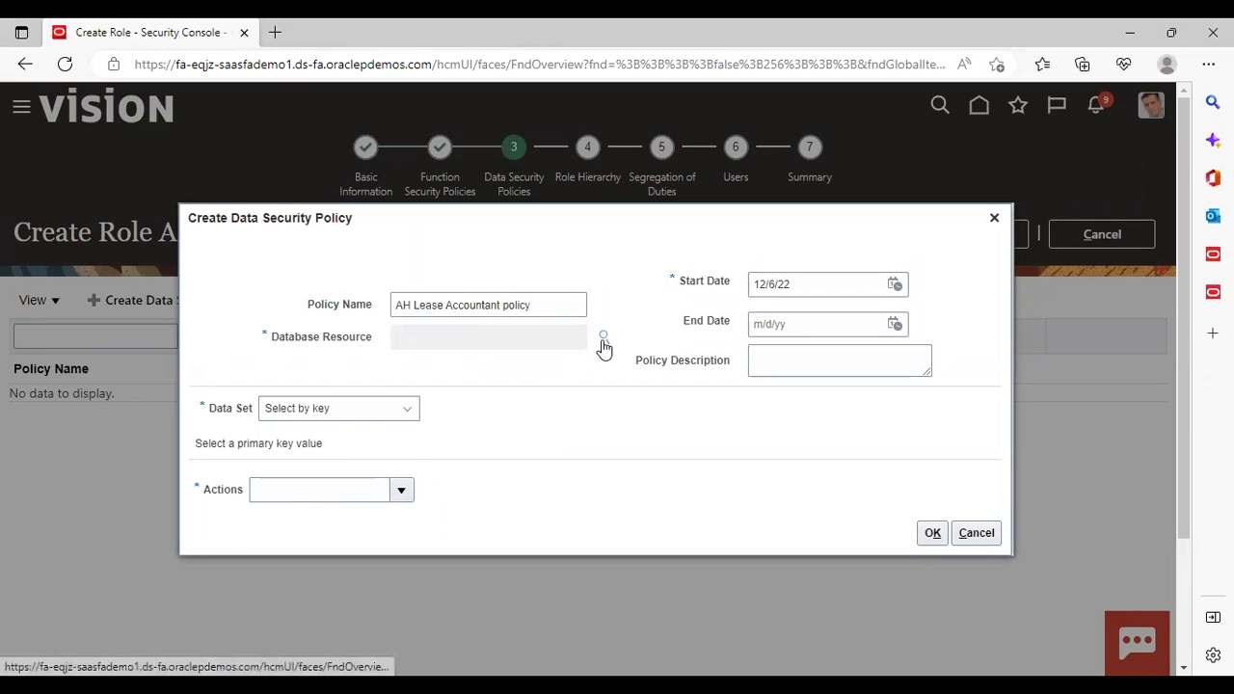
{"action": "type", "text": "busines"}
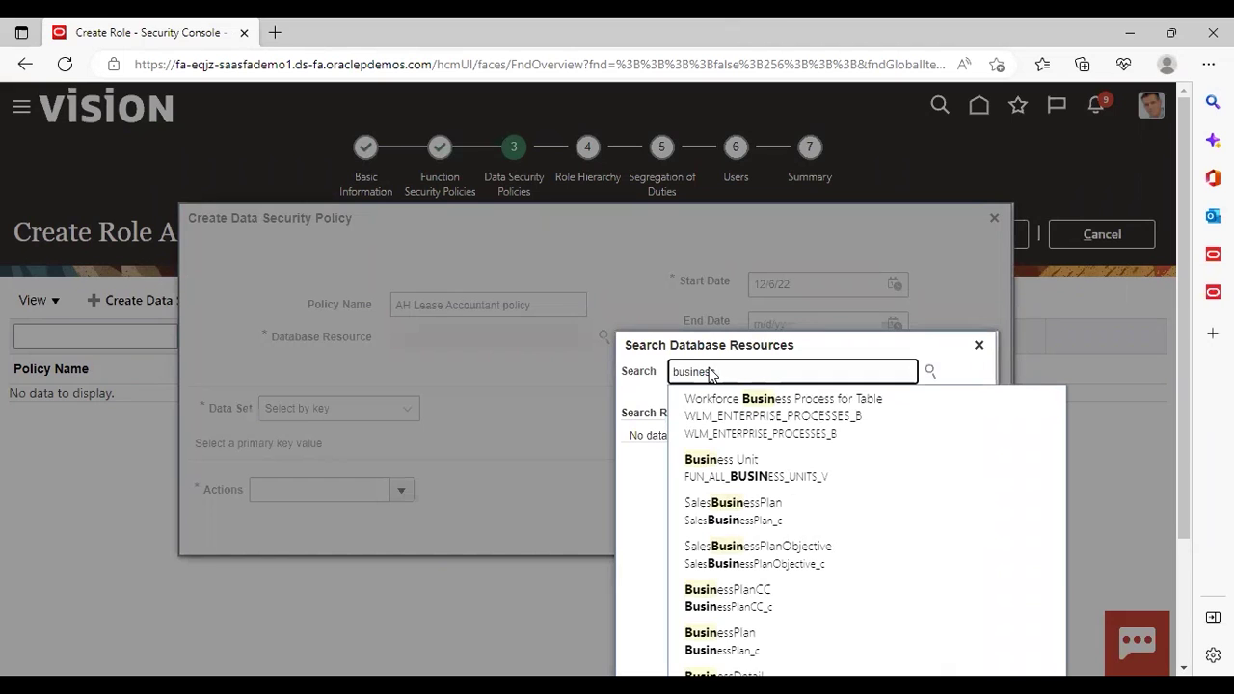
{"action": "type", "text": "s"}
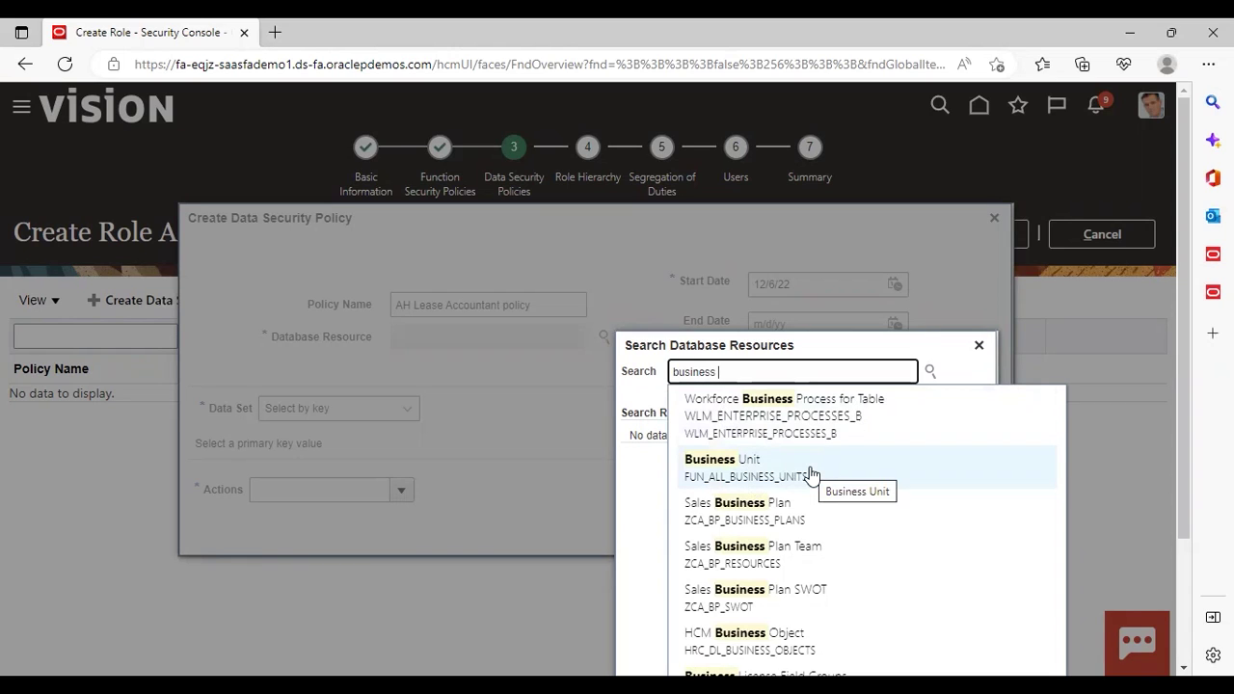
{"action": "left_click", "coordinate": [754, 471]}
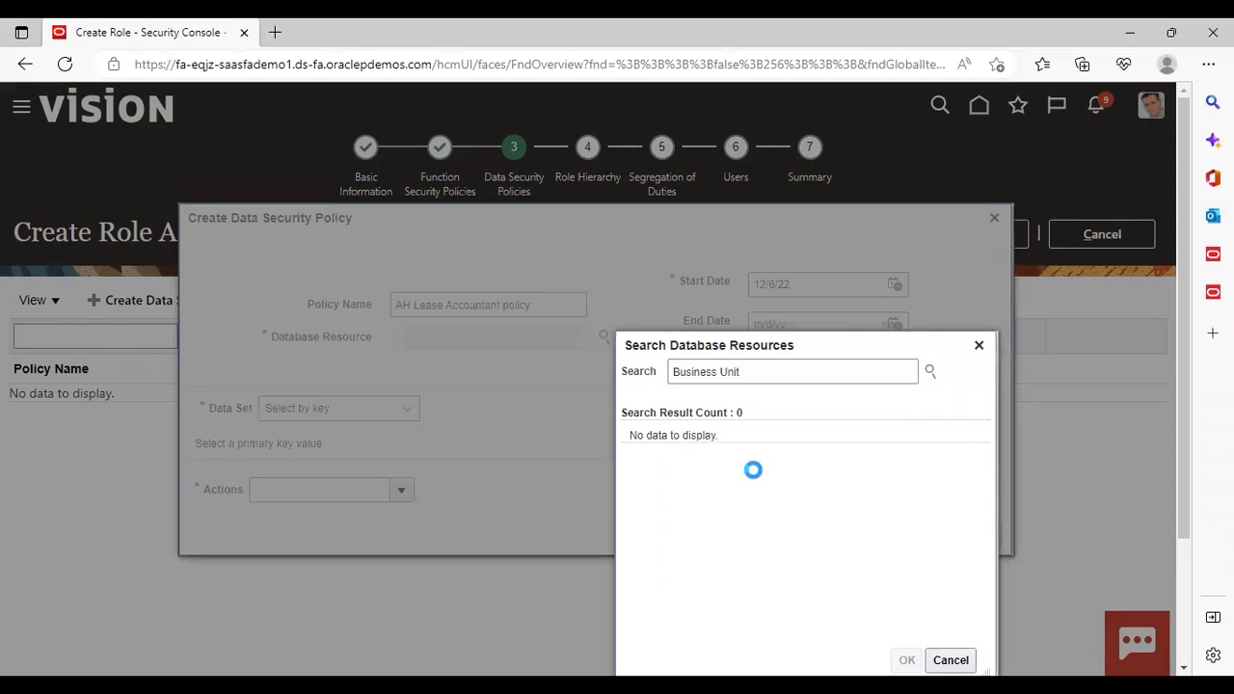
{"action": "left_click", "coordinate": [768, 459]}
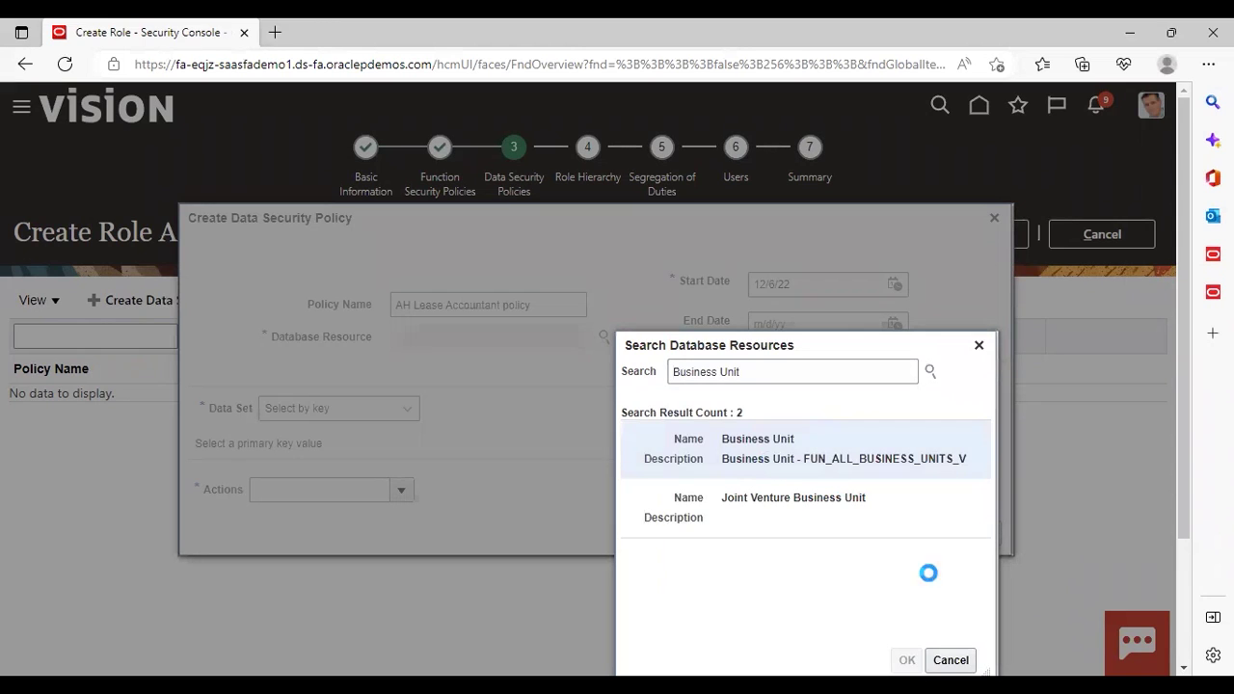
{"action": "left_click", "coordinate": [906, 659]}
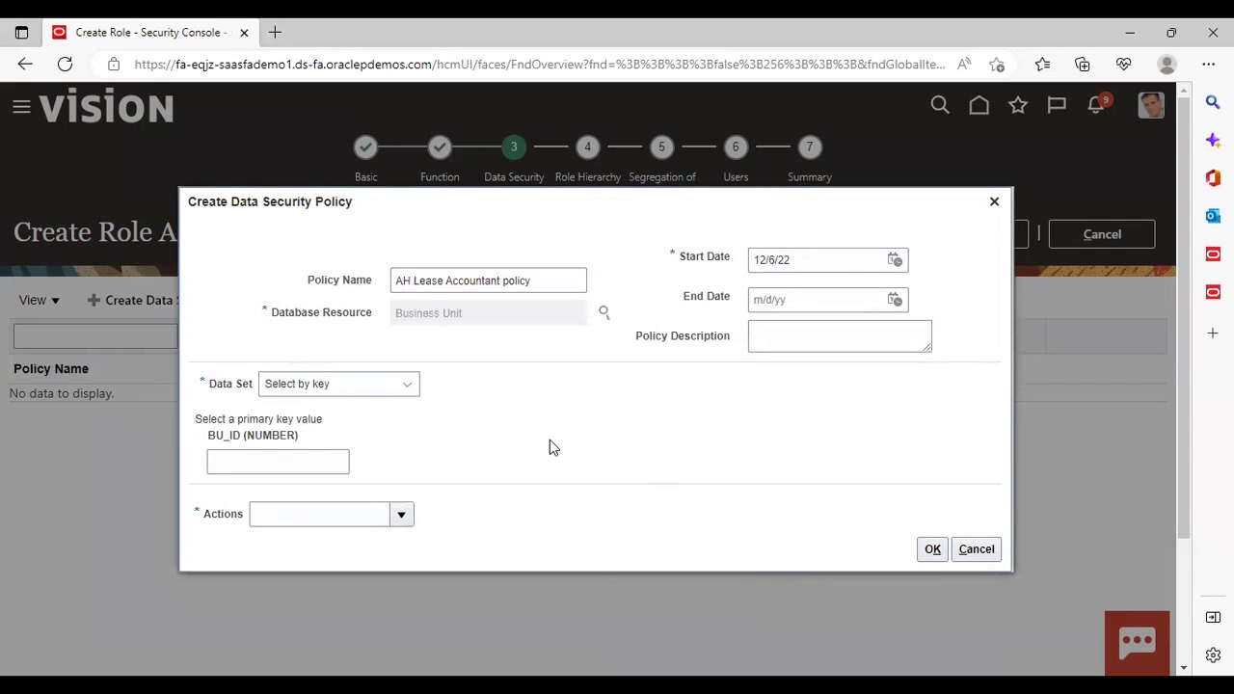
- Set the data set to Select by instance set with the condition "Access the business units for which the user is explicitly authorized"
{"action": "left_click", "coordinate": [410, 388]}
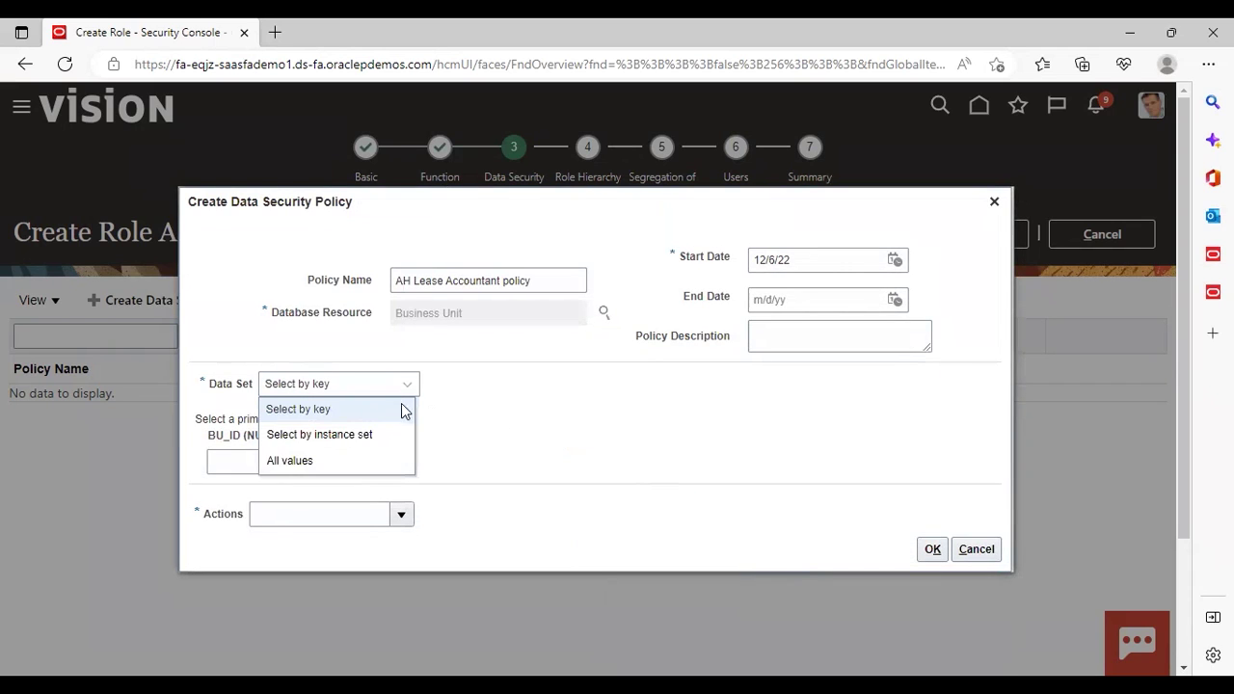
{"action": "left_click", "coordinate": [328, 434]}
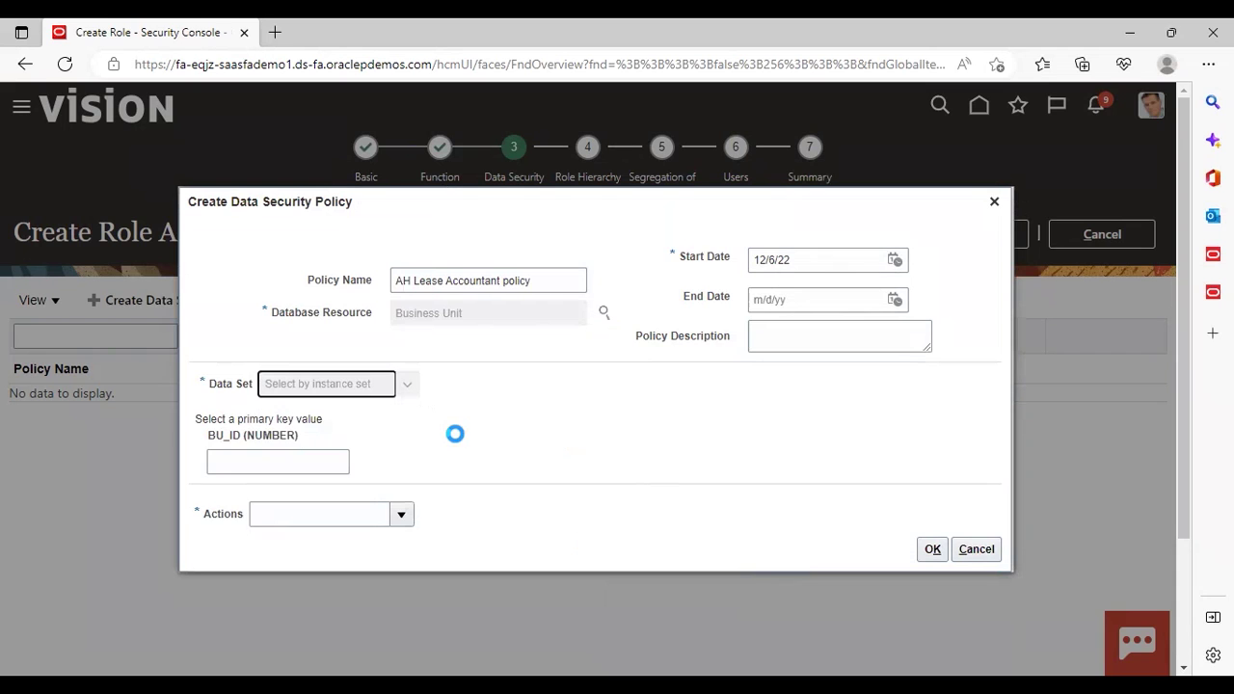
{"action": "left_click", "coordinate": [437, 461]}
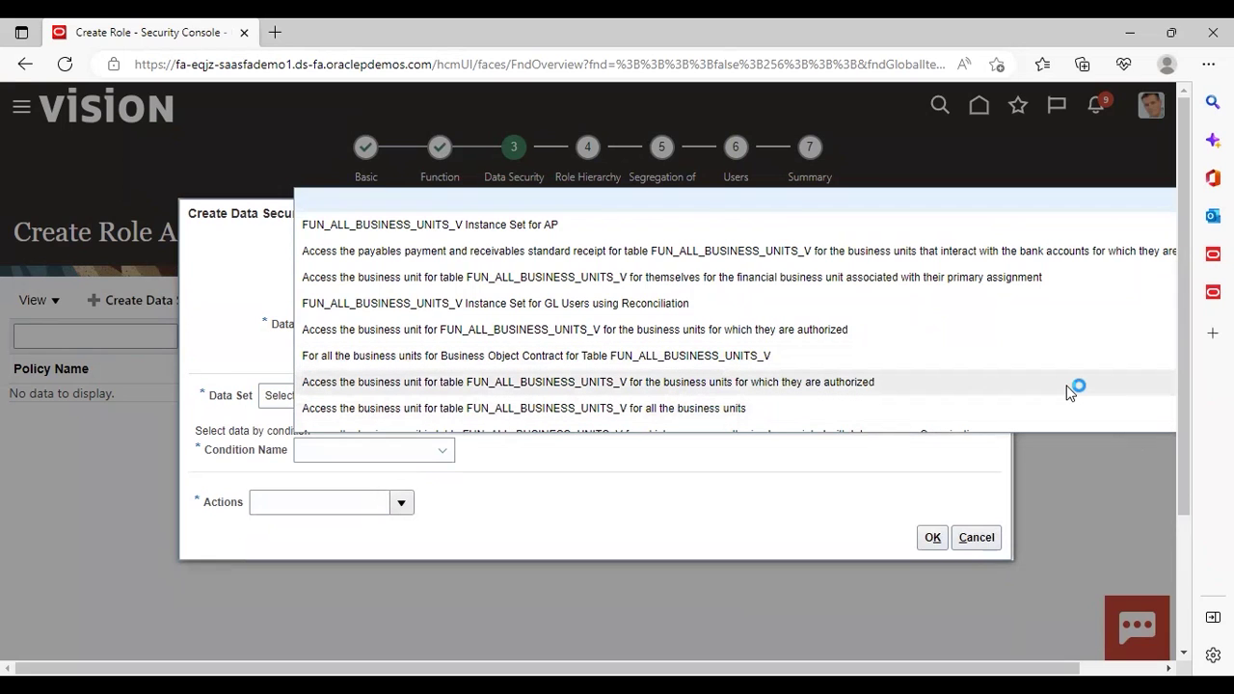
{"action": "key", "text": "Down"}
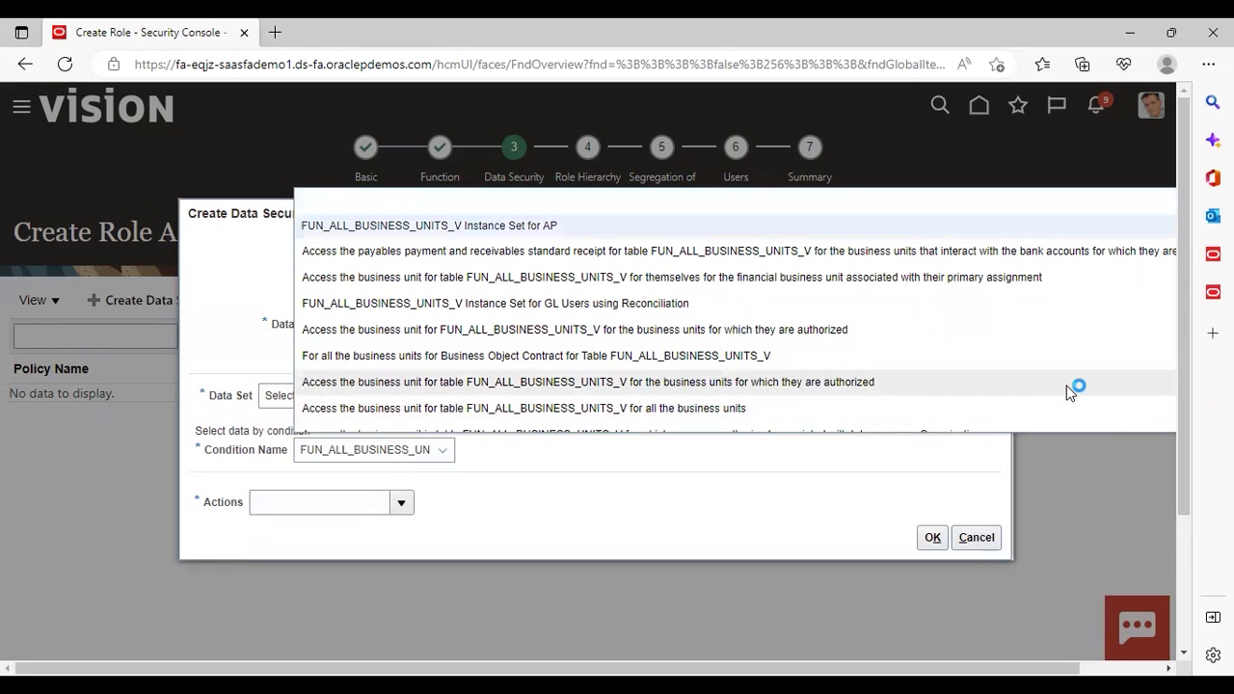
{"action": "key", "text": "Down"}
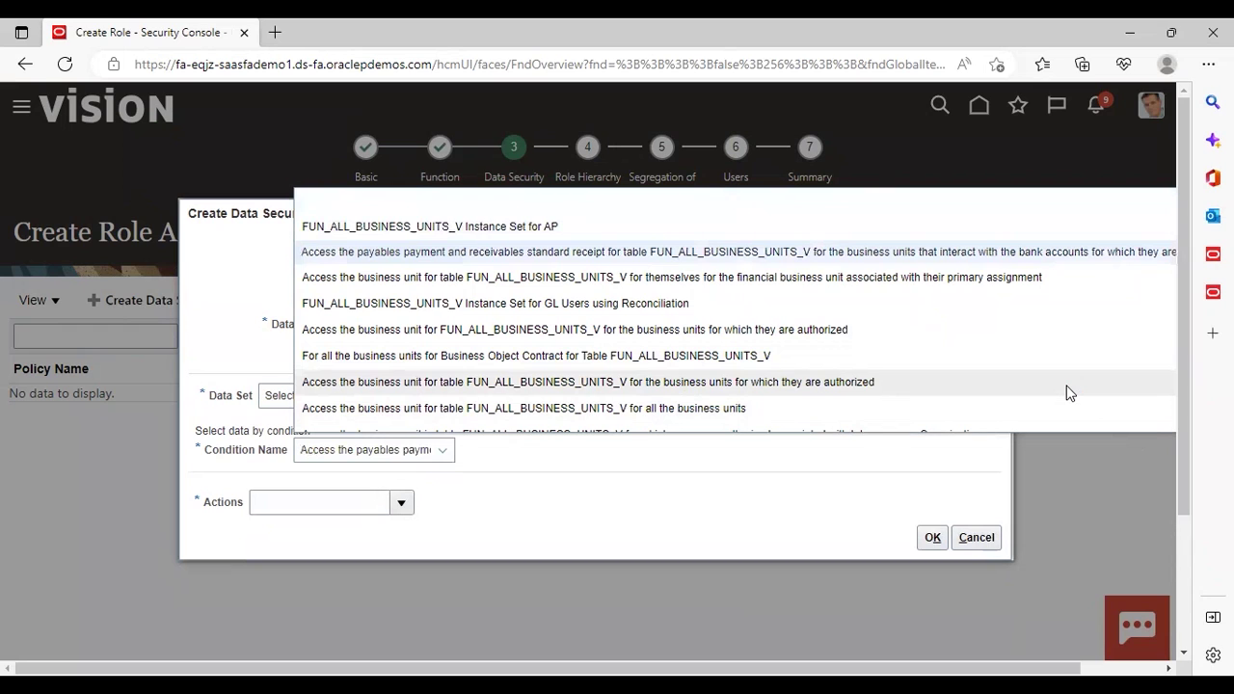
{"action": "key", "text": "Down"}
{"action": "key", "text": "Down"}
{"action": "key", "text": "Down"}
{"action": "key", "text": "Down"}
{"action": "key", "text": "Down"}
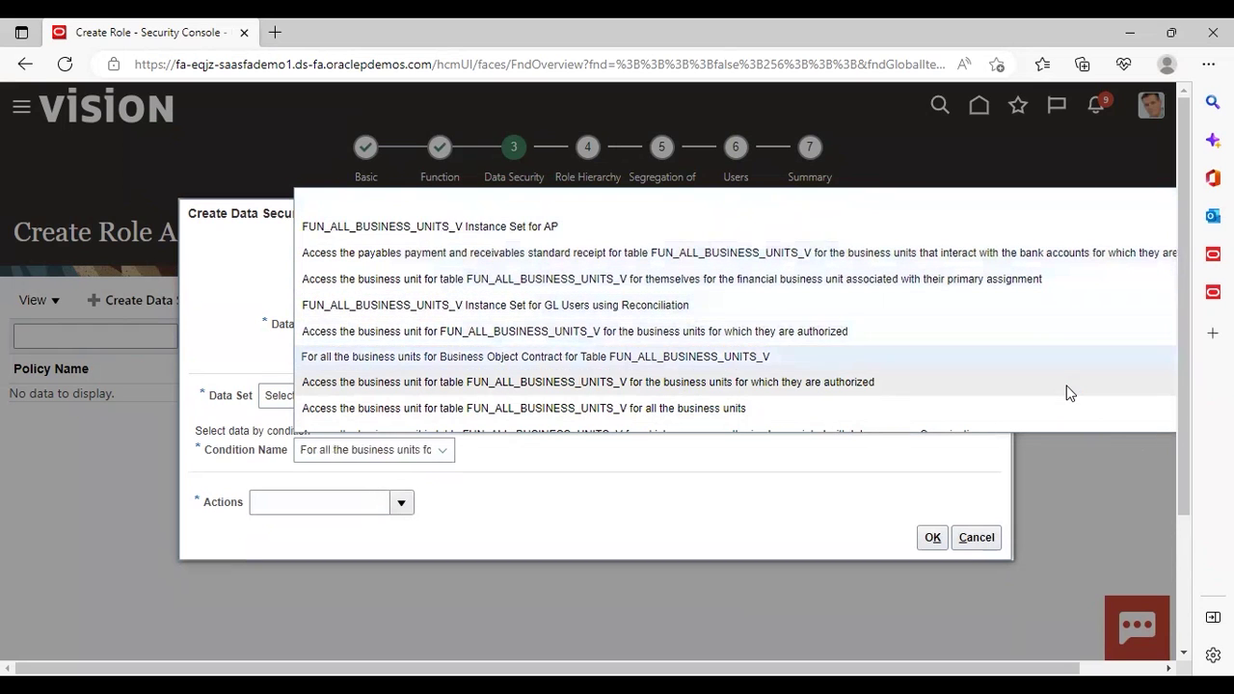
{"action": "key", "text": "Down"}
{"action": "key", "text": "Down"}
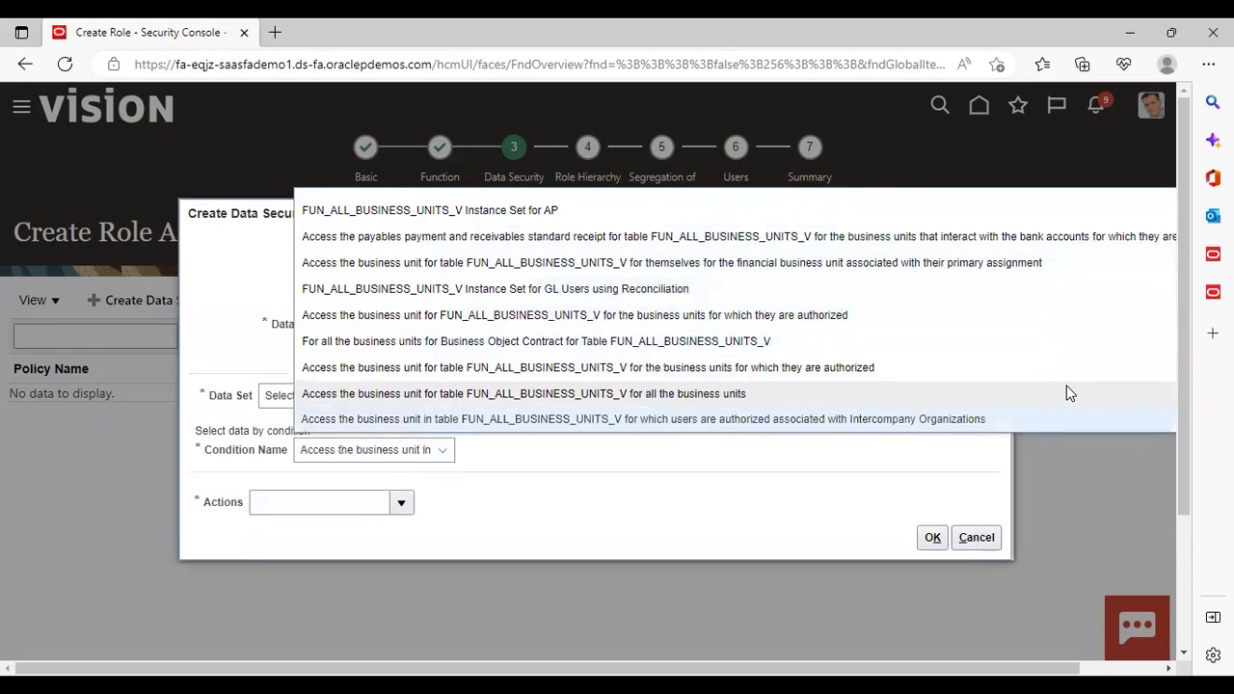
{"action": "key", "text": "Down"}
{"action": "key", "text": "Down"}
{"action": "key", "text": "Down"}
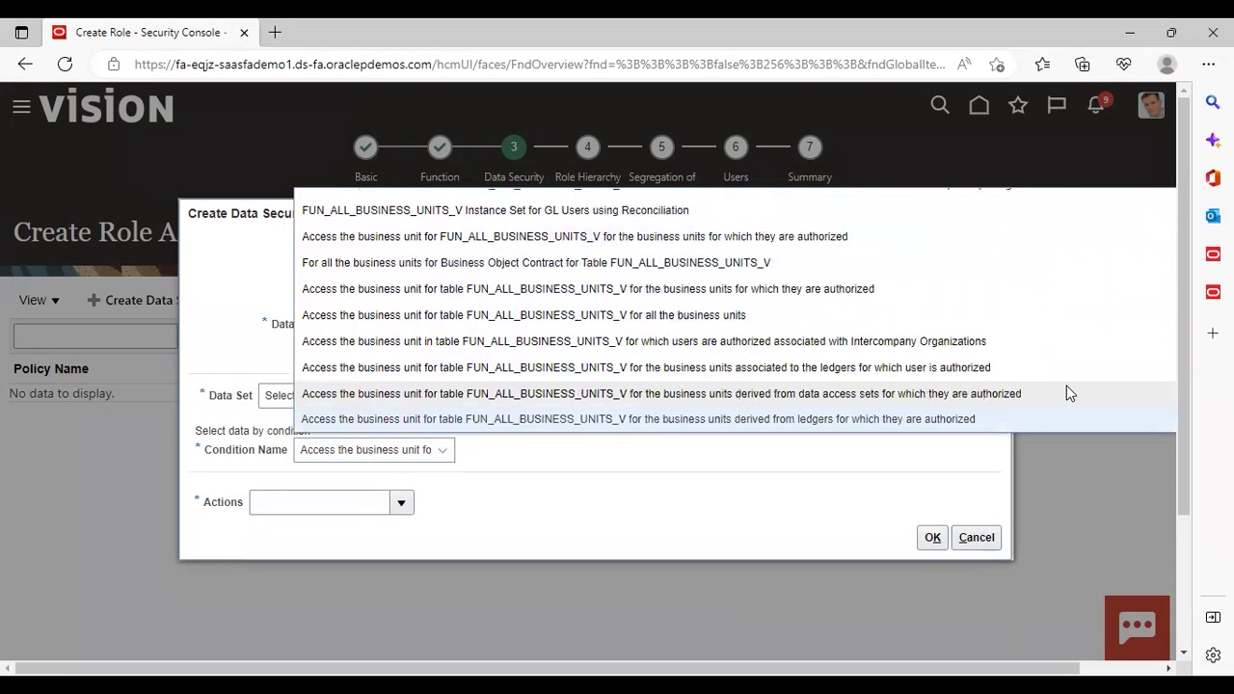
{"action": "key", "text": "Down"}
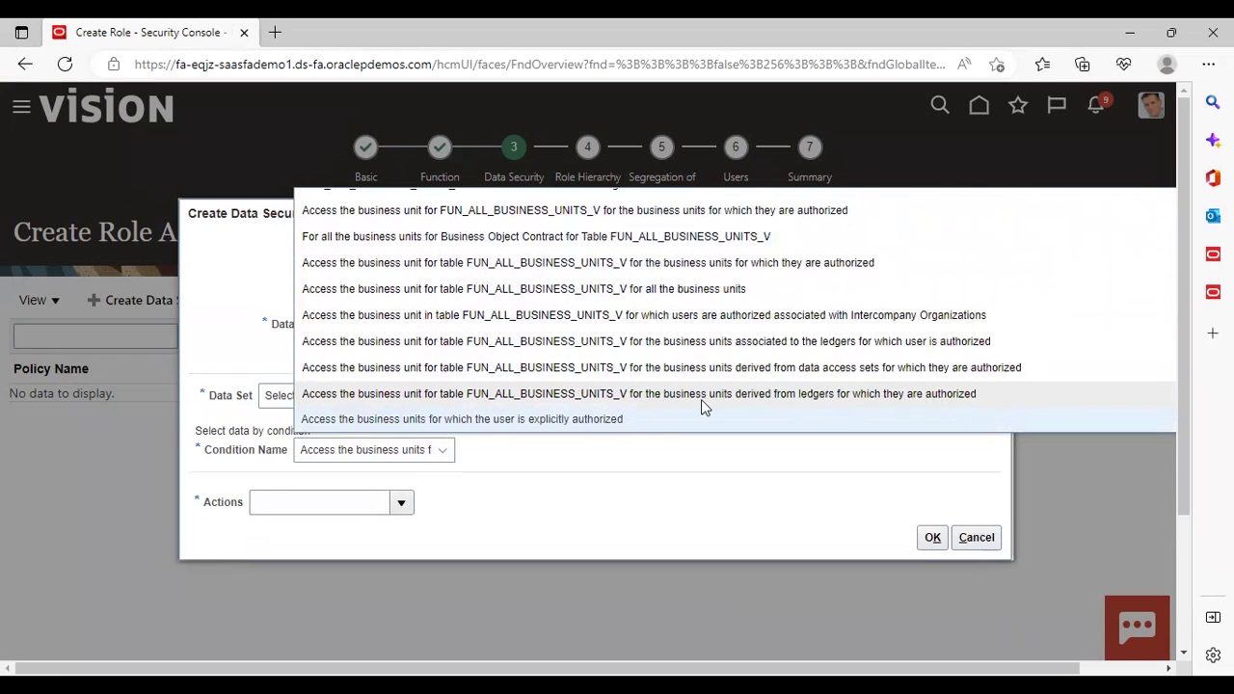
{"action": "left_click", "coordinate": [631, 420]}
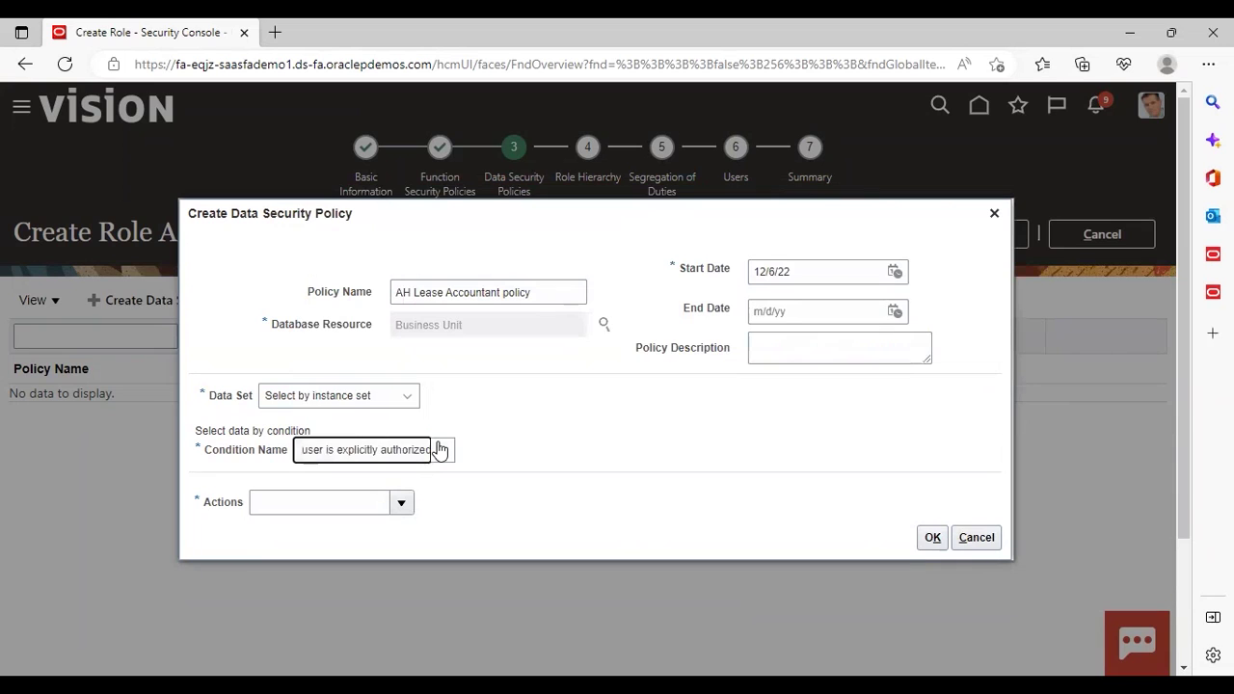
- Add the actions Manage Lease Configuration and Manage Lease Contract to the data security policy
{"action": "left_click", "coordinate": [400, 504]}
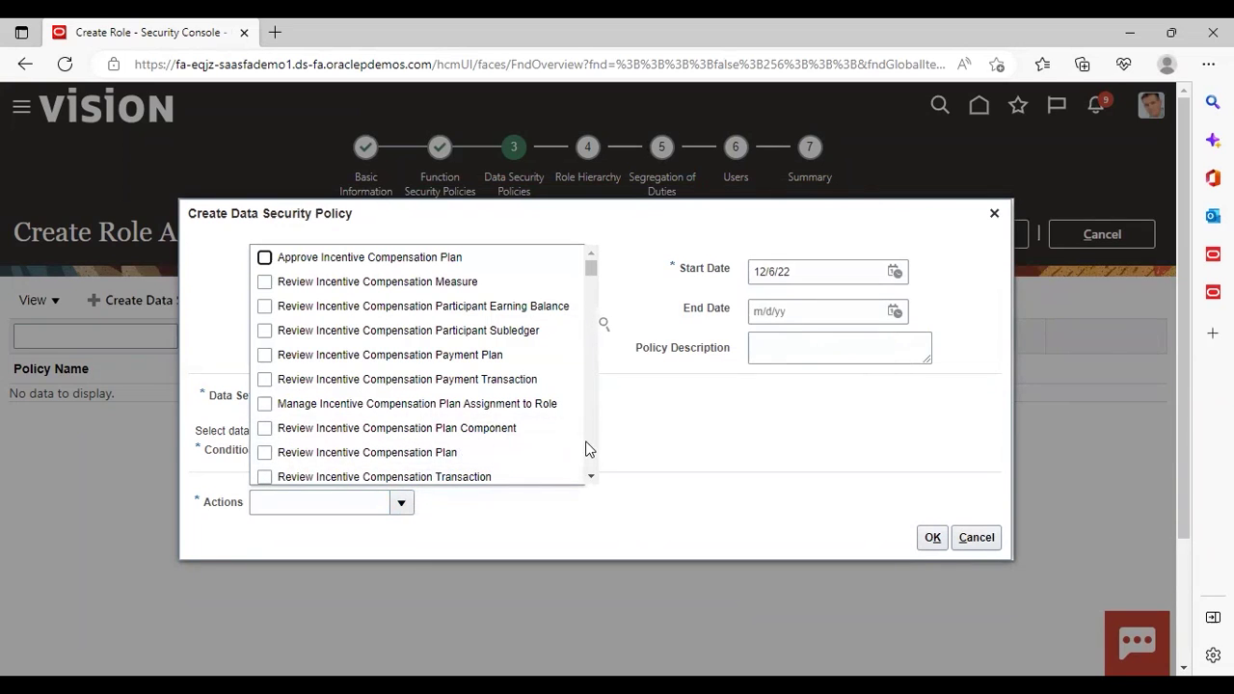
{"action": "left_click_drag", "start_coordinate": [589, 476], "coordinate": [589, 476]}
{"action": "scroll", "coordinate": [588, 433], "scroll_direction": "down", "scroll_amount": 10}
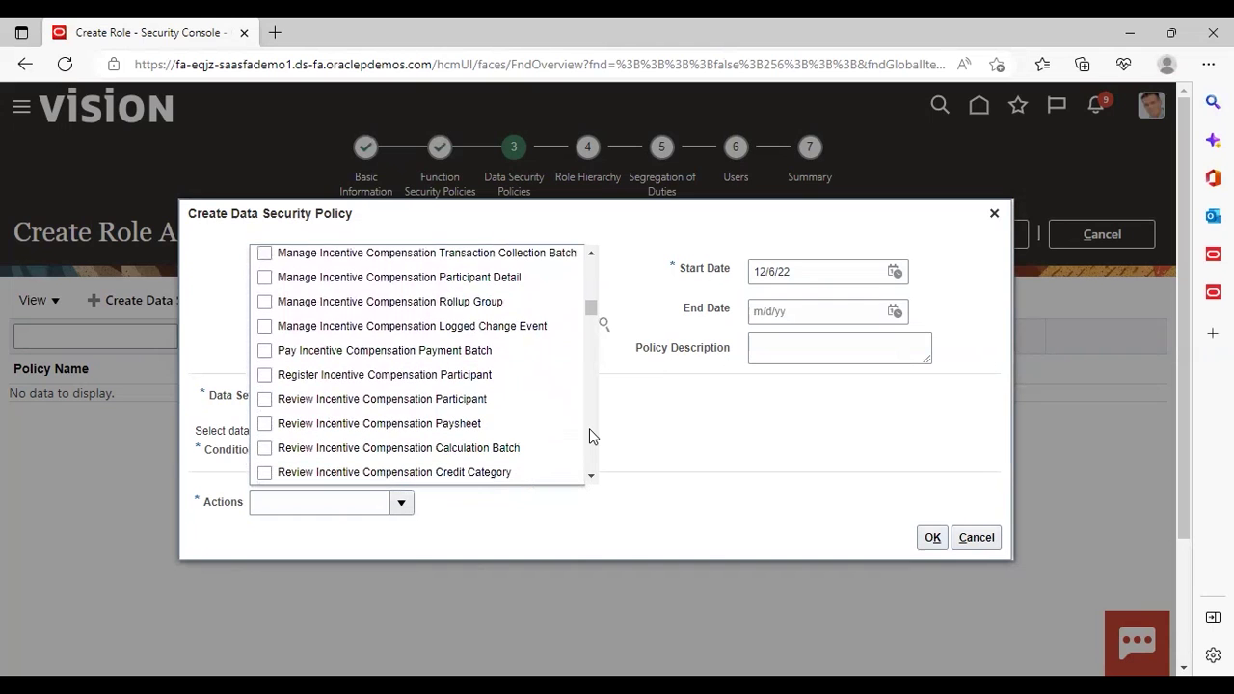
{"action": "scroll", "coordinate": [589, 428], "scroll_direction": "down", "scroll_amount": 2}
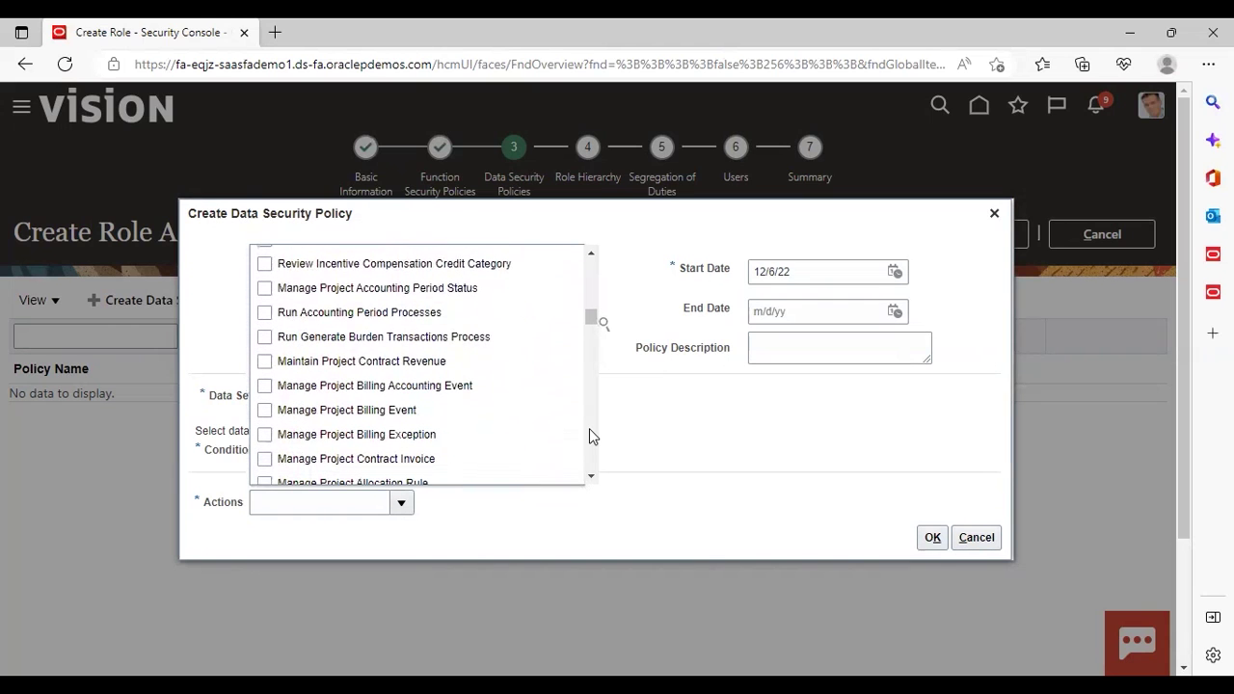
{"action": "scroll", "coordinate": [589, 436], "scroll_direction": "down", "scroll_amount": 12}
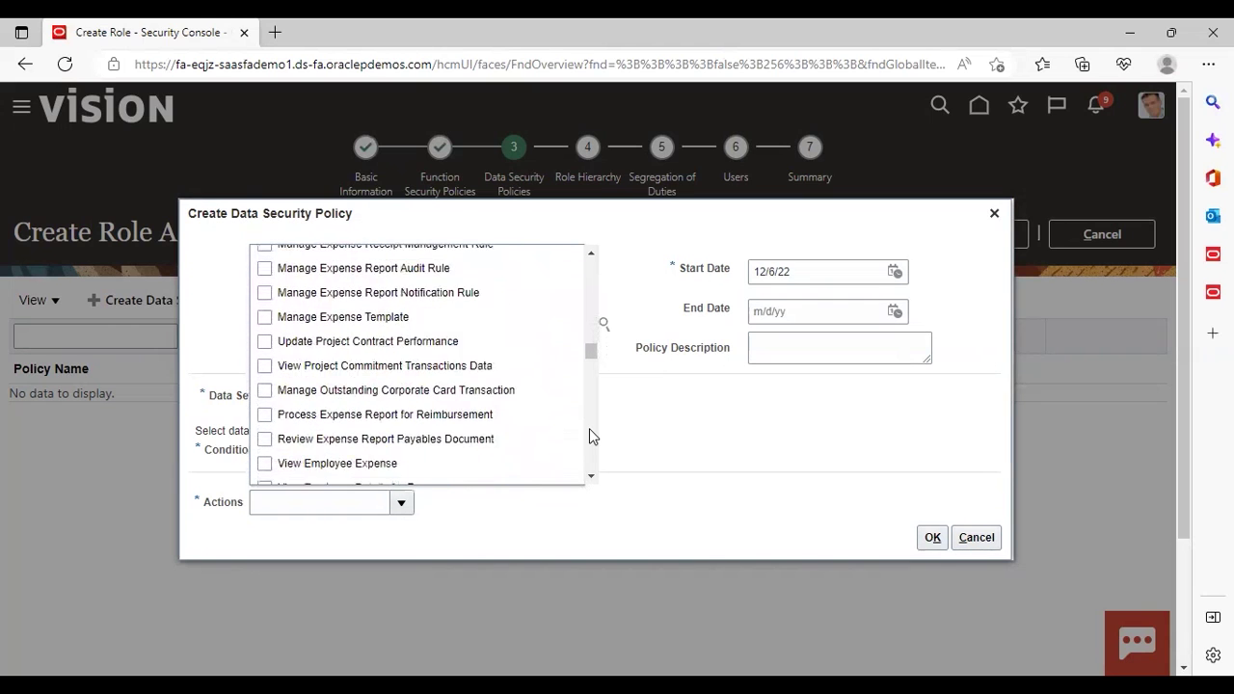
{"action": "scroll", "coordinate": [590, 433], "scroll_direction": "down", "scroll_amount": 5}
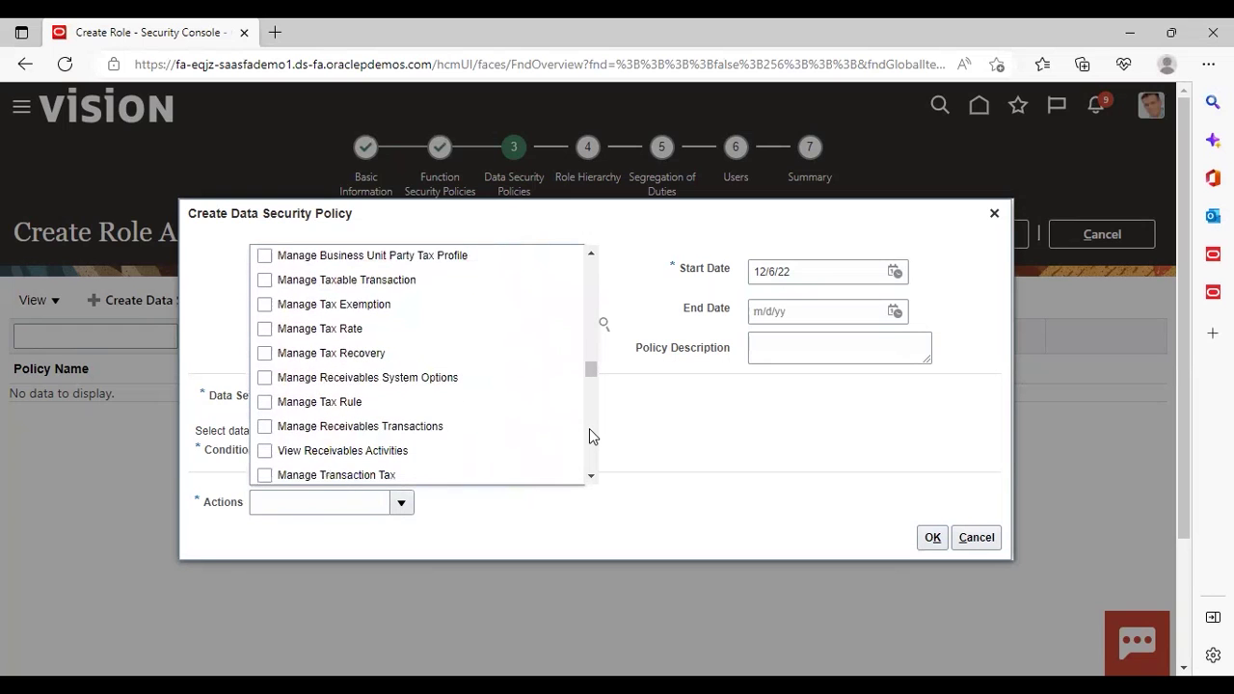
{"action": "left_click_drag", "start_coordinate": [590, 368], "coordinate": [590, 266]}
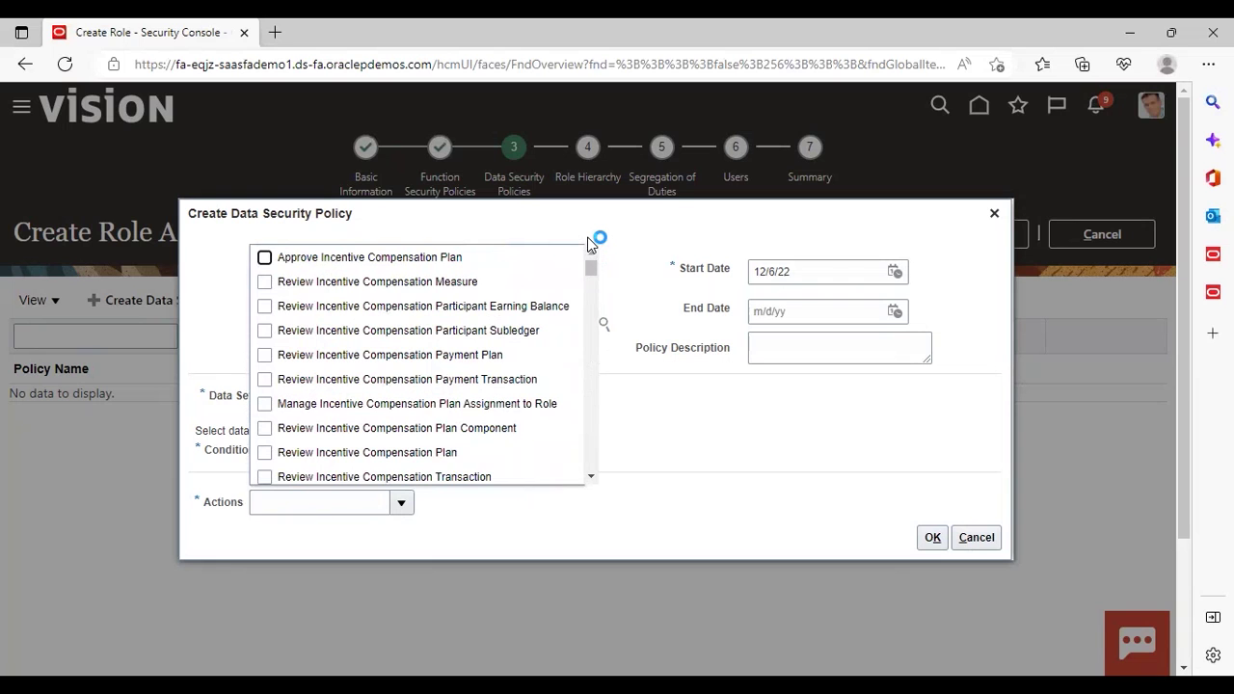
{"action": "left_click", "coordinate": [591, 476]}
{"action": "left_click_drag", "start_coordinate": [591, 476], "coordinate": [592, 476]}
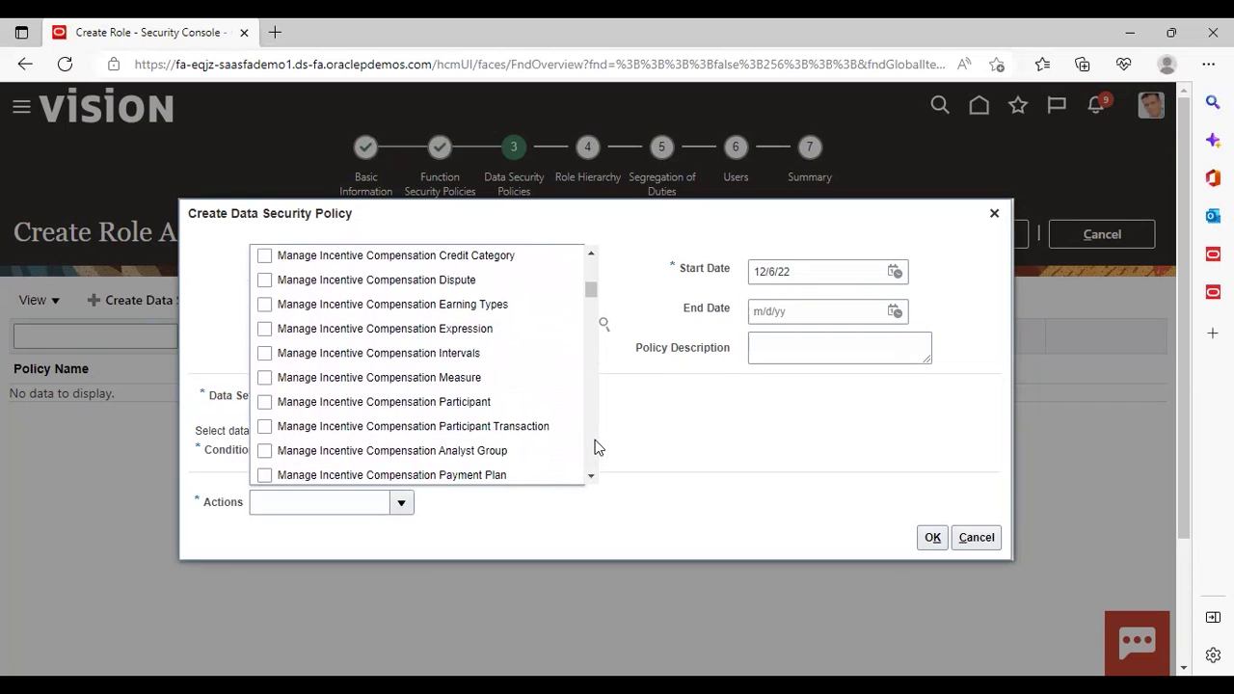
{"action": "scroll", "coordinate": [595, 446], "scroll_direction": "down", "scroll_amount": 3}
{"action": "scroll", "coordinate": [595, 446], "scroll_direction": "down", "scroll_amount": 8}
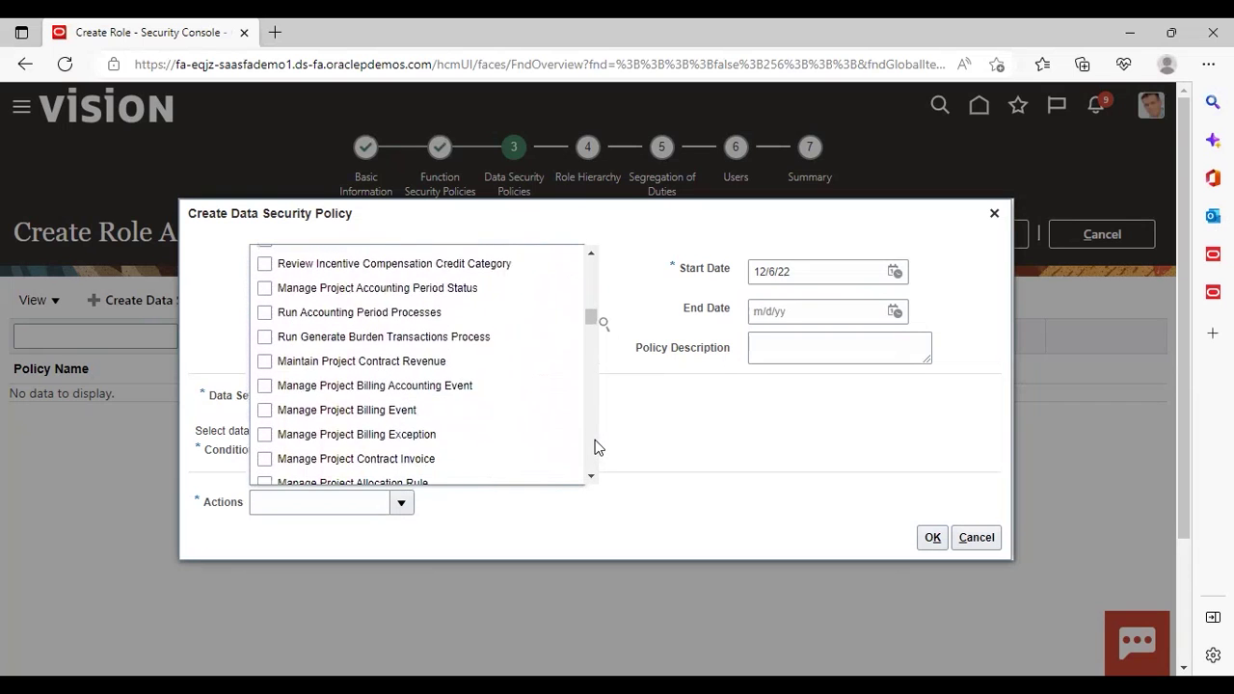
{"action": "scroll", "coordinate": [594, 446], "scroll_direction": "down", "scroll_amount": 10}
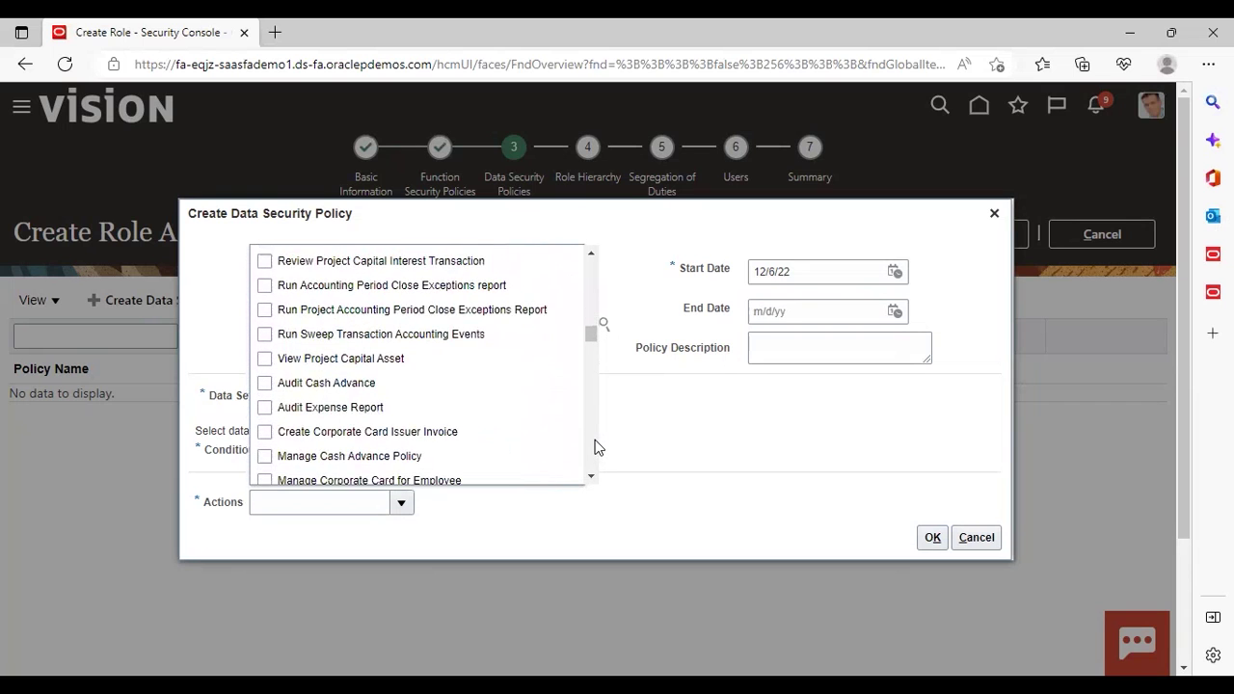
{"action": "scroll", "coordinate": [595, 446], "scroll_direction": "down", "scroll_amount": 10}
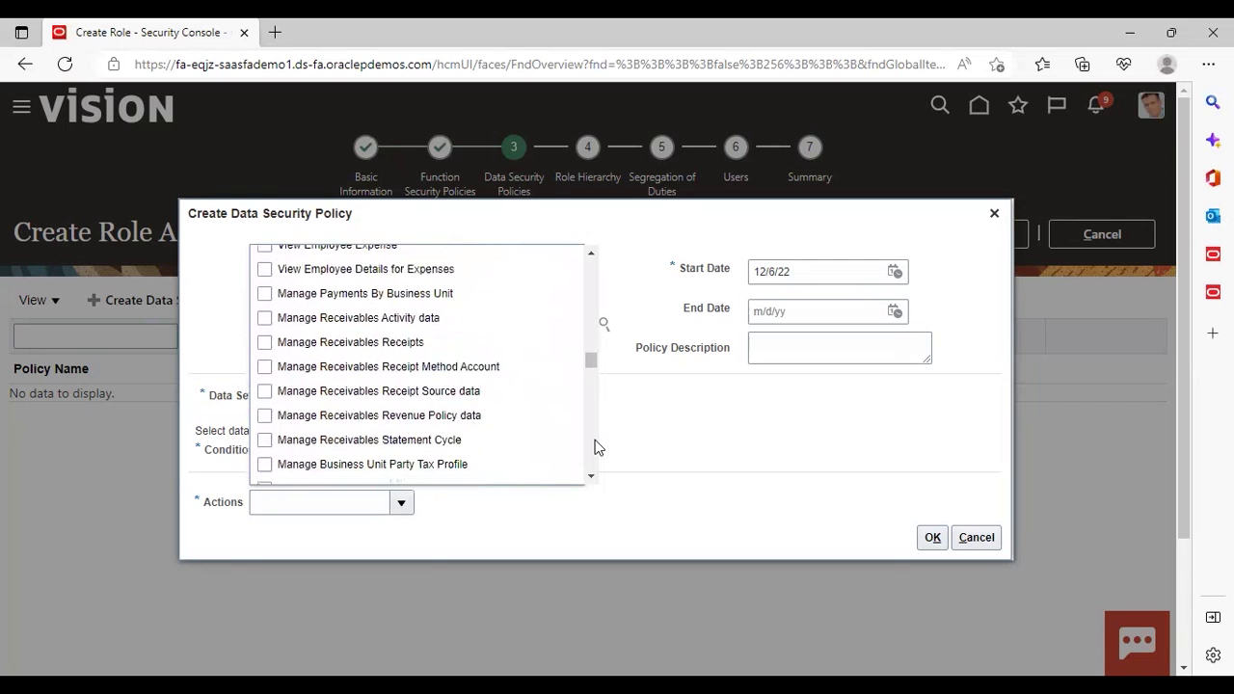
{"action": "scroll", "coordinate": [594, 447], "scroll_direction": "down", "scroll_amount": 10}
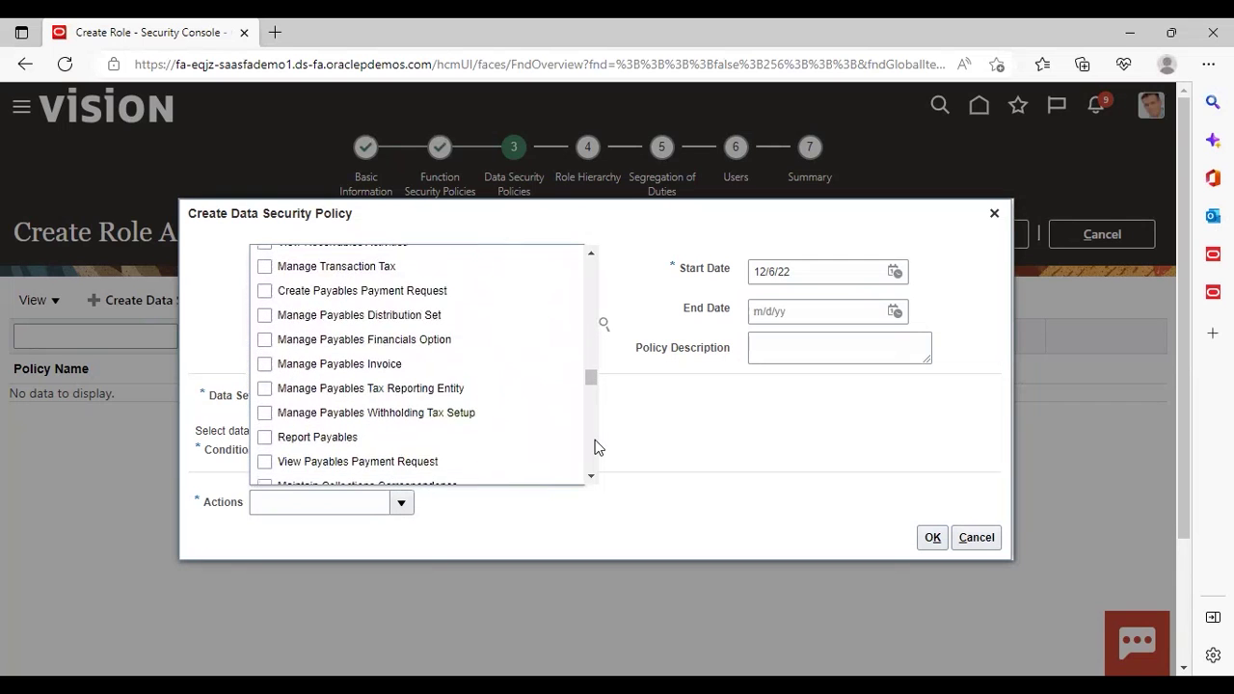
{"action": "scroll", "coordinate": [595, 446], "scroll_direction": "down", "scroll_amount": 10}
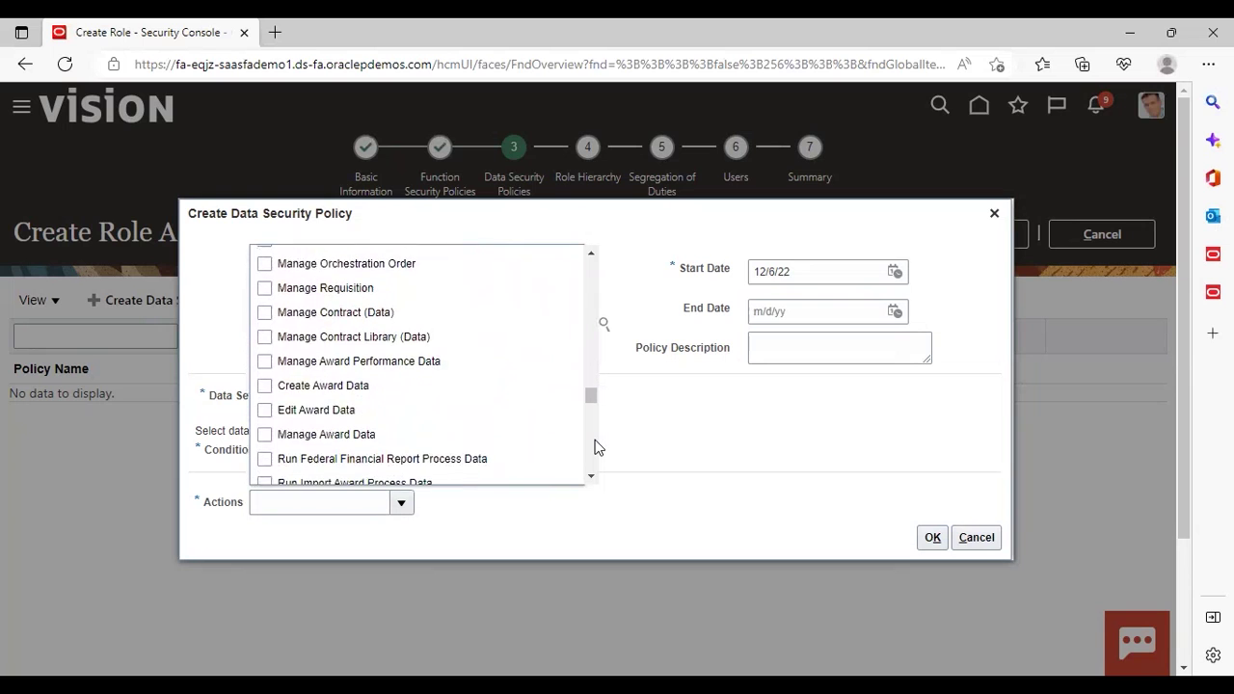
{"action": "scroll", "coordinate": [587, 451], "scroll_direction": "down", "scroll_amount": 5}
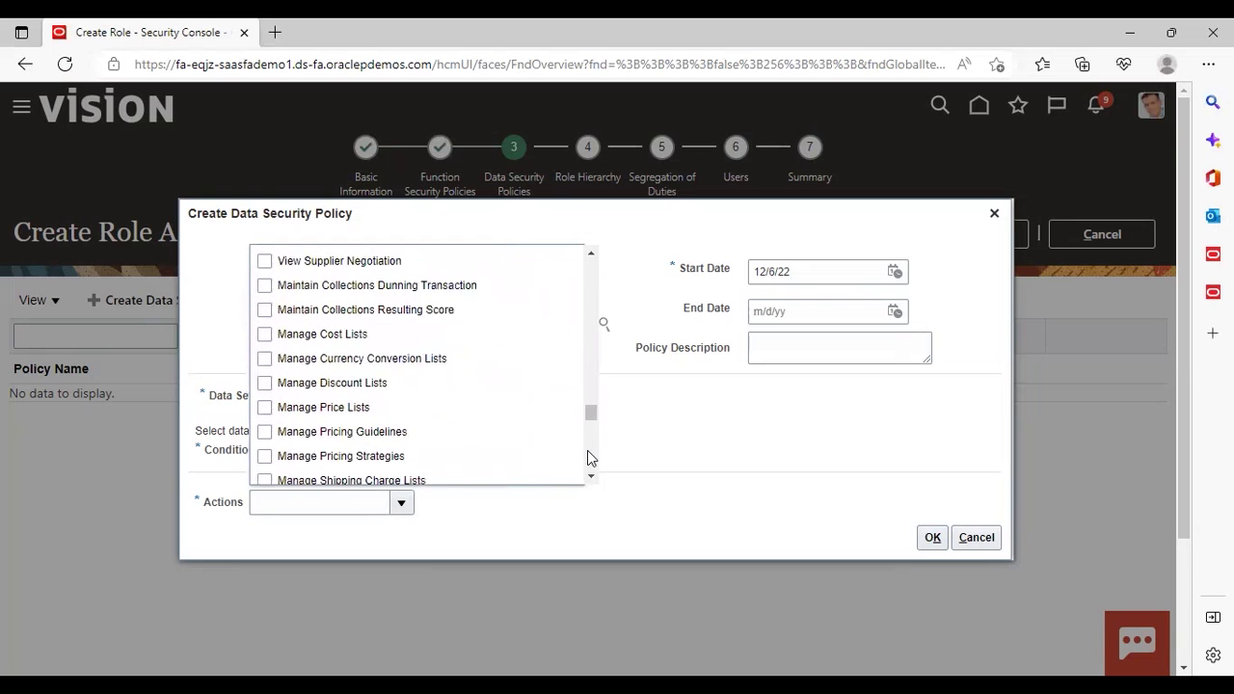
{"action": "scroll", "coordinate": [588, 450], "scroll_direction": "down", "scroll_amount": 10}
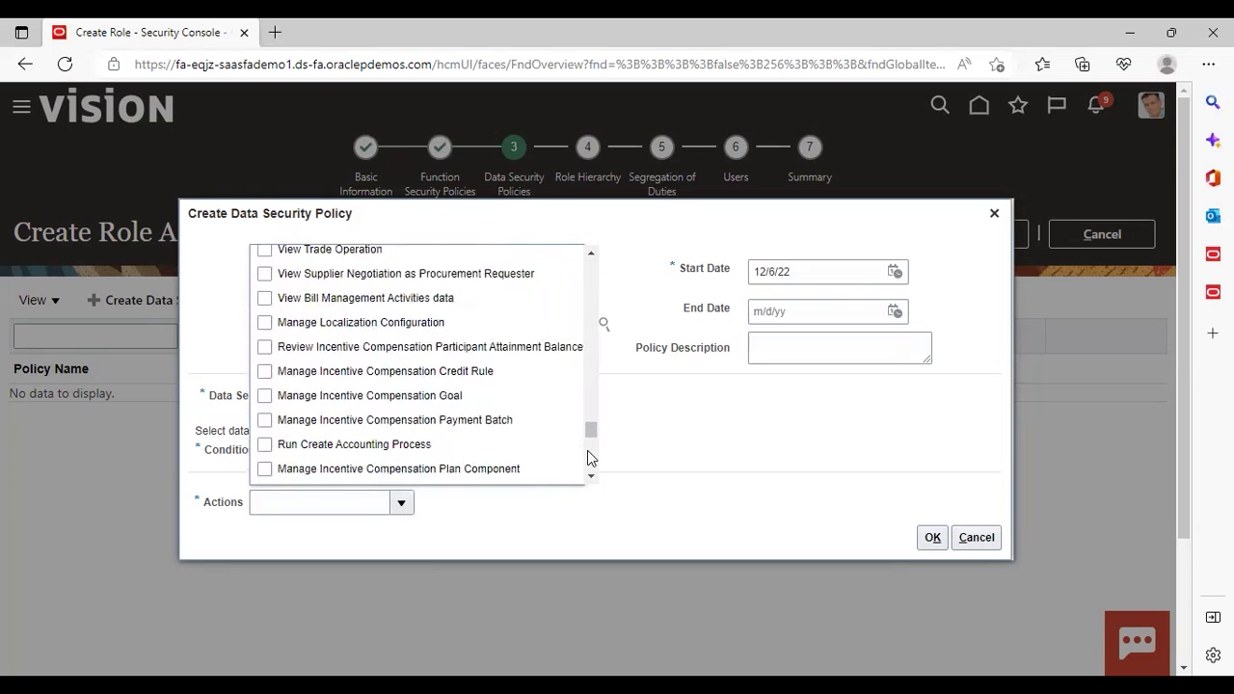
{"action": "scroll", "coordinate": [588, 460], "scroll_direction": "down", "scroll_amount": 10}
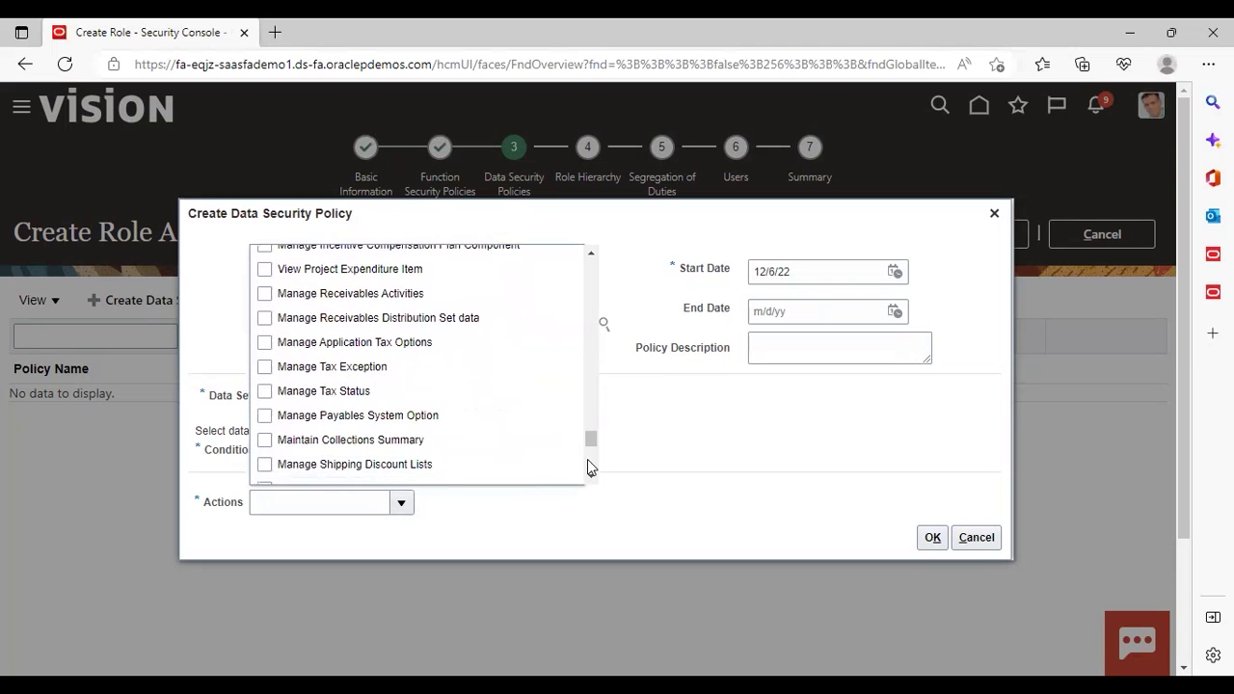
{"action": "scroll", "coordinate": [587, 459], "scroll_direction": "down", "scroll_amount": 4}
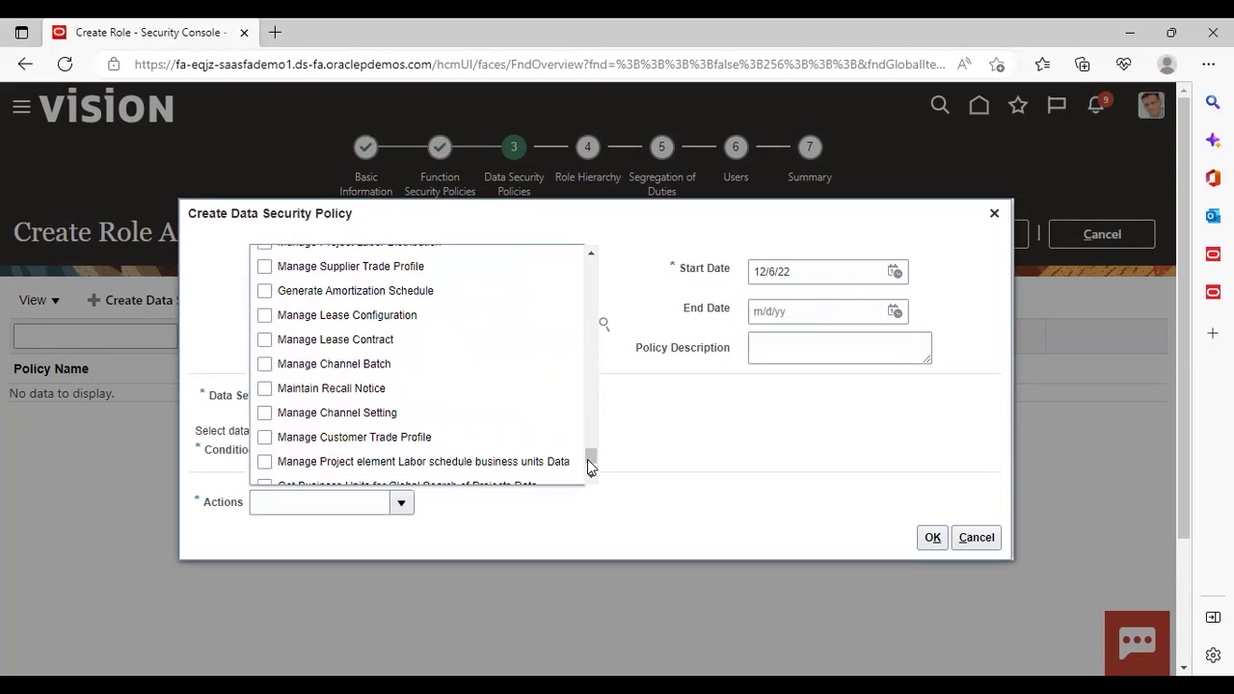
{"action": "left_click", "coordinate": [264, 316]}
{"action": "left_click", "coordinate": [264, 339]}
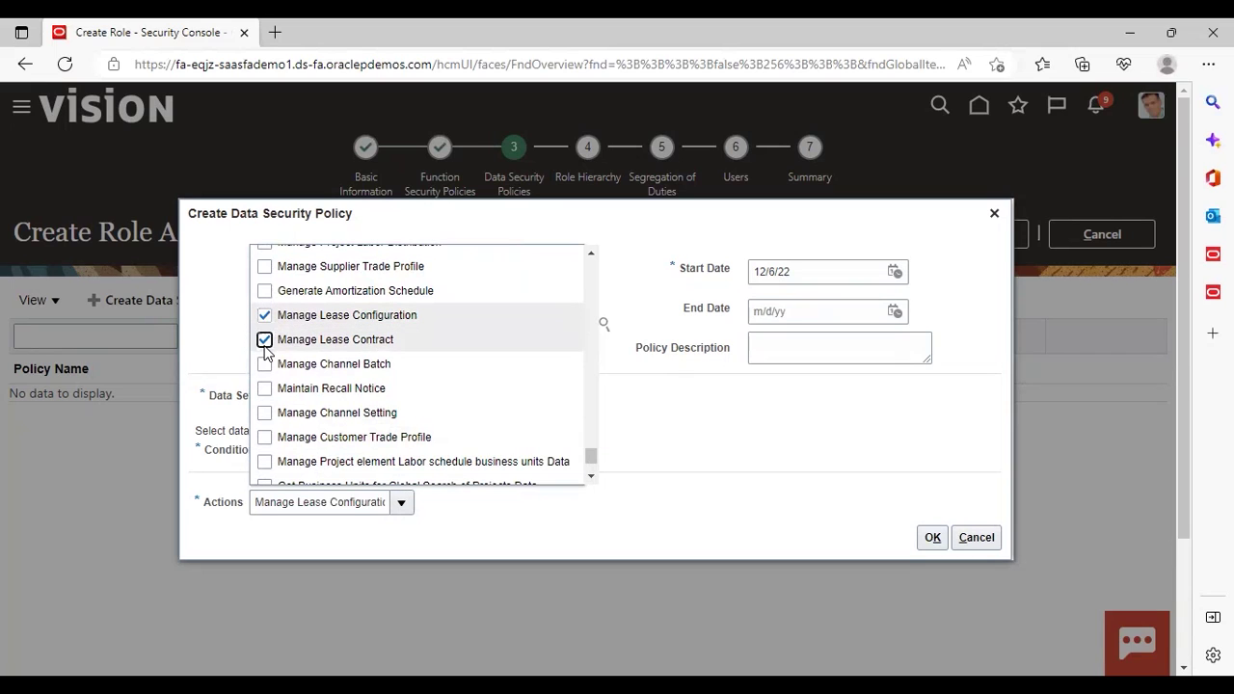
- Review the full list of available policy actions for any other lease accounting entries besides the two already selected
{"action": "left_click", "coordinate": [591, 479]}
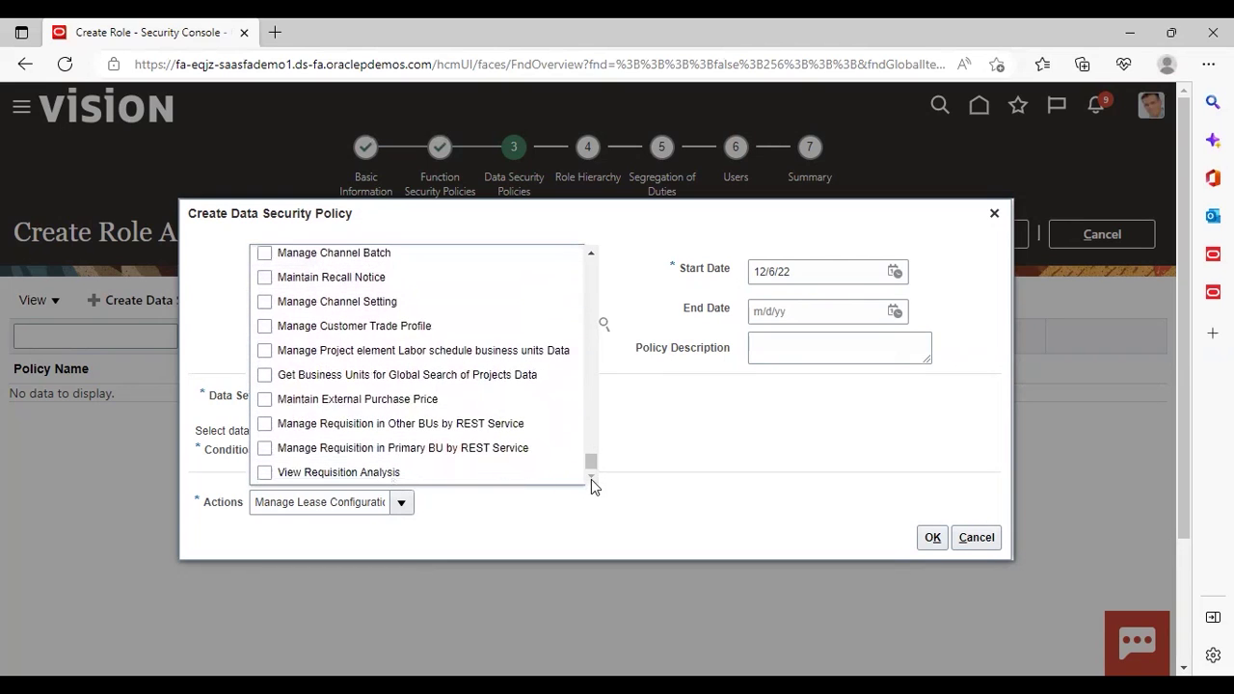
{"action": "left_click", "coordinate": [589, 262]}
{"action": "left_click", "coordinate": [589, 262]}
{"action": "left_click", "coordinate": [589, 262]}
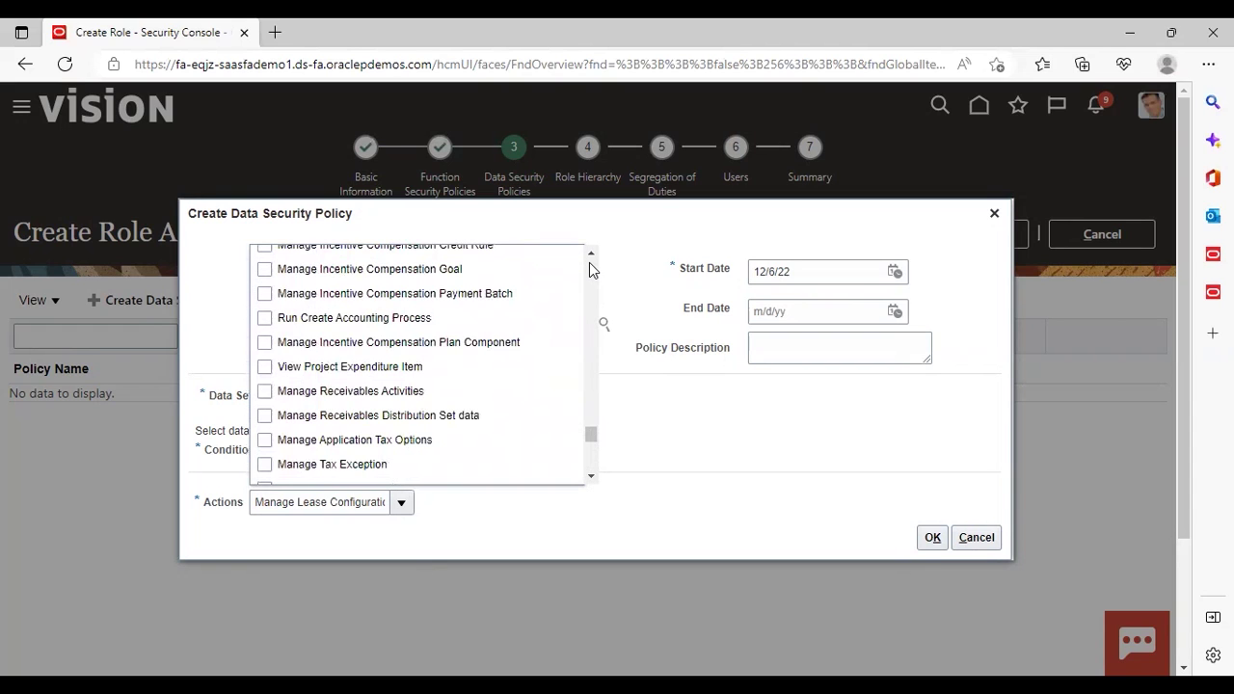
{"action": "left_click", "coordinate": [589, 263]}
{"action": "left_click", "coordinate": [589, 262]}
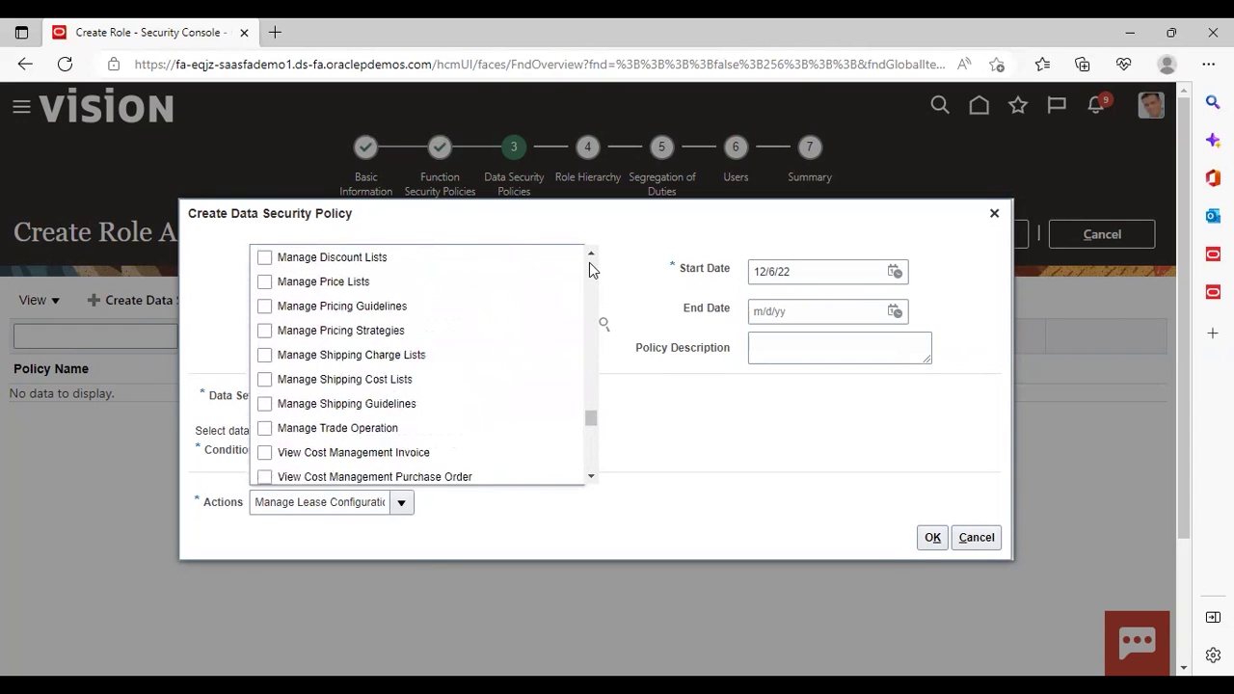
{"action": "left_click", "coordinate": [589, 263]}
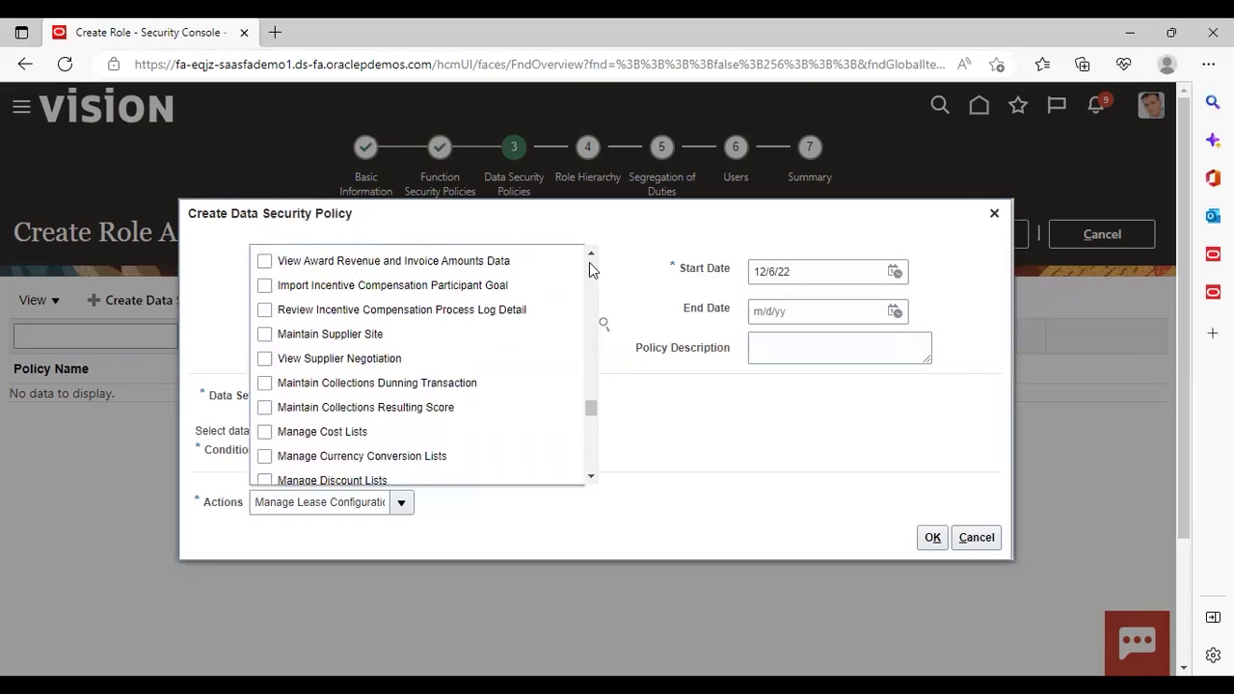
{"action": "left_click", "coordinate": [589, 263]}
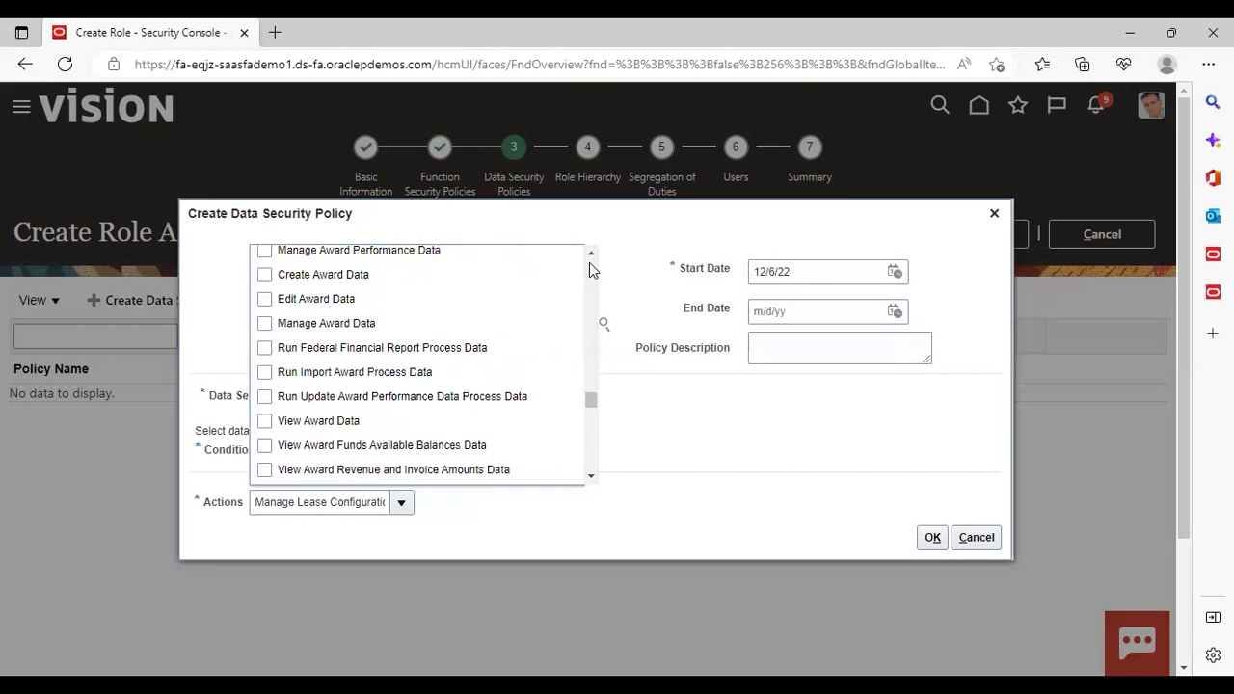
{"action": "left_click", "coordinate": [589, 262]}
{"action": "left_click", "coordinate": [589, 262]}
{"action": "left_click", "coordinate": [589, 263]}
{"action": "left_click", "coordinate": [589, 262]}
{"action": "left_click", "coordinate": [589, 263]}
{"action": "left_click", "coordinate": [589, 262]}
{"action": "left_click", "coordinate": [588, 263]}
{"action": "left_click", "coordinate": [589, 263]}
{"action": "left_click", "coordinate": [589, 262]}
{"action": "left_click", "coordinate": [589, 262]}
{"action": "left_click", "coordinate": [589, 262]}
{"action": "left_click", "coordinate": [589, 262]}
{"action": "left_click", "coordinate": [589, 262]}
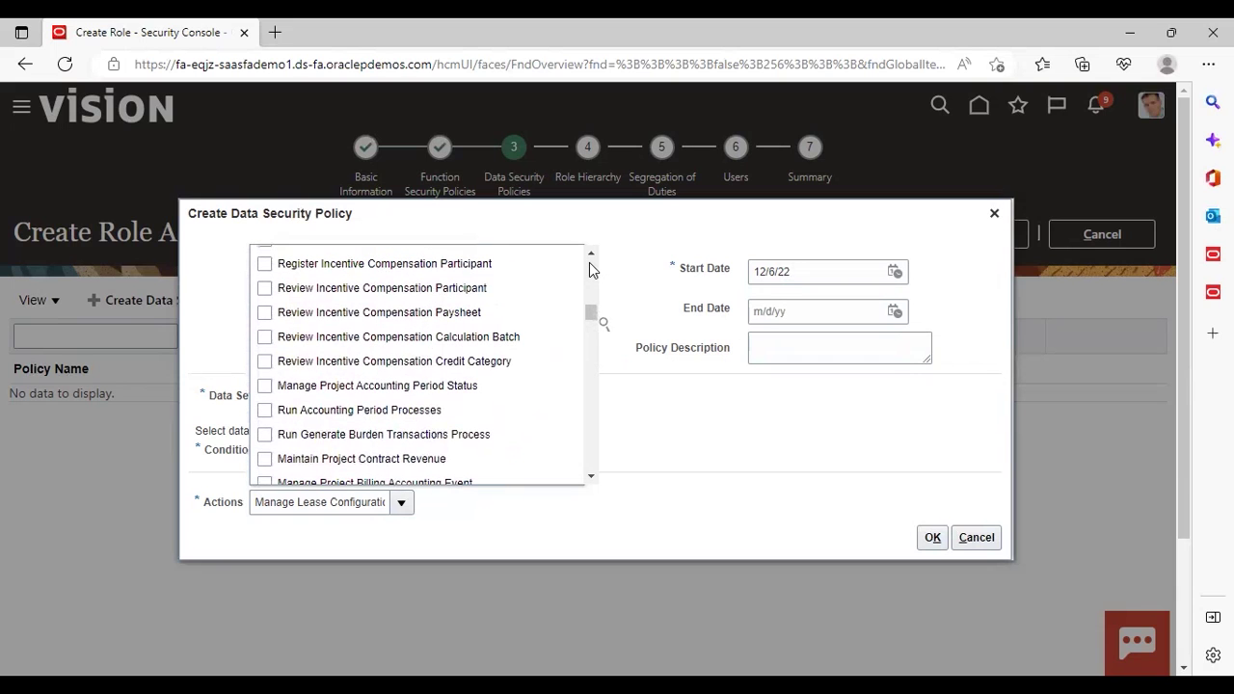
{"action": "left_click", "coordinate": [589, 262]}
{"action": "left_click", "coordinate": [589, 262]}
{"action": "left_click", "coordinate": [589, 262]}
{"action": "left_click", "coordinate": [589, 262]}
{"action": "left_click", "coordinate": [589, 262]}
{"action": "left_click", "coordinate": [589, 262]}
{"action": "left_click", "coordinate": [589, 262]}
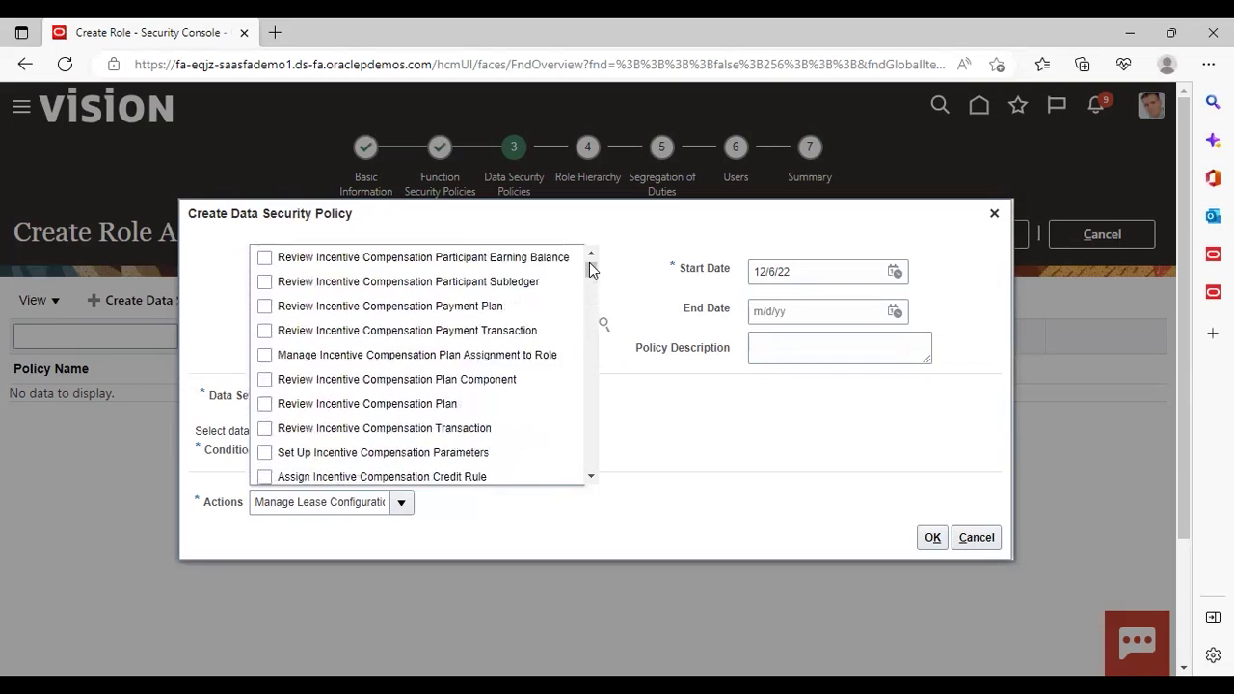
{"action": "left_click", "coordinate": [589, 263]}
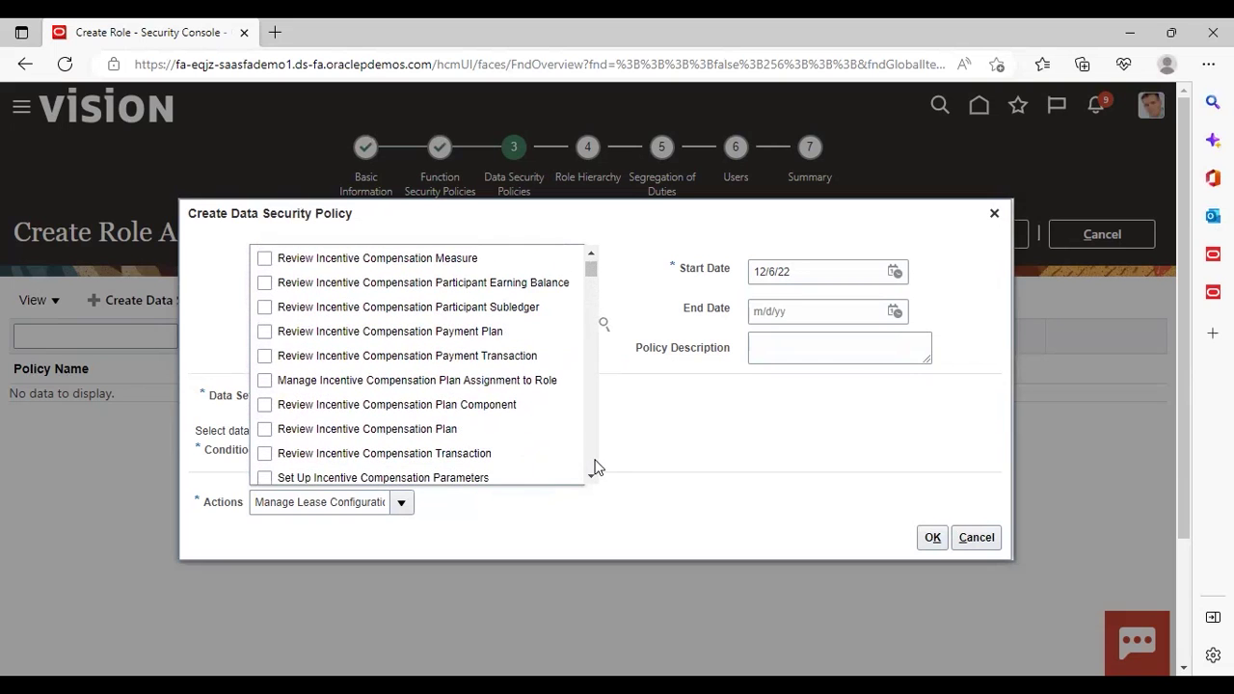
{"action": "scroll", "coordinate": [587, 464], "scroll_direction": "down", "scroll_amount": 10}
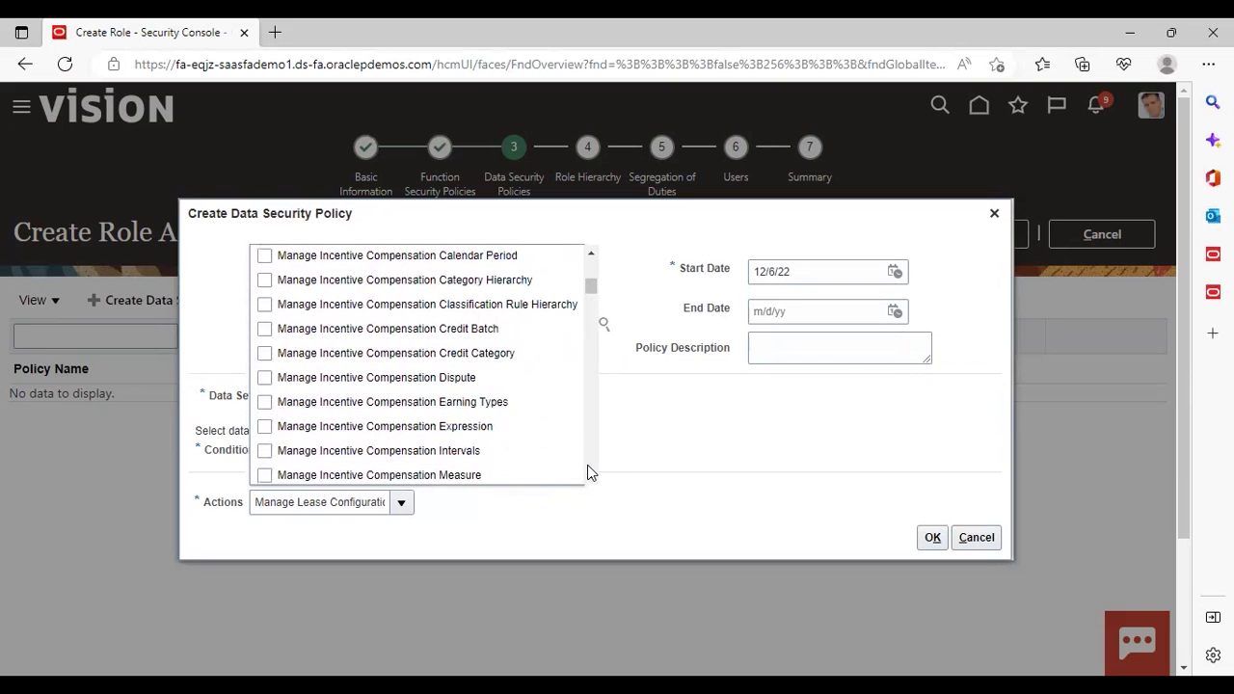
{"action": "scroll", "coordinate": [587, 464], "scroll_direction": "down", "scroll_amount": 10}
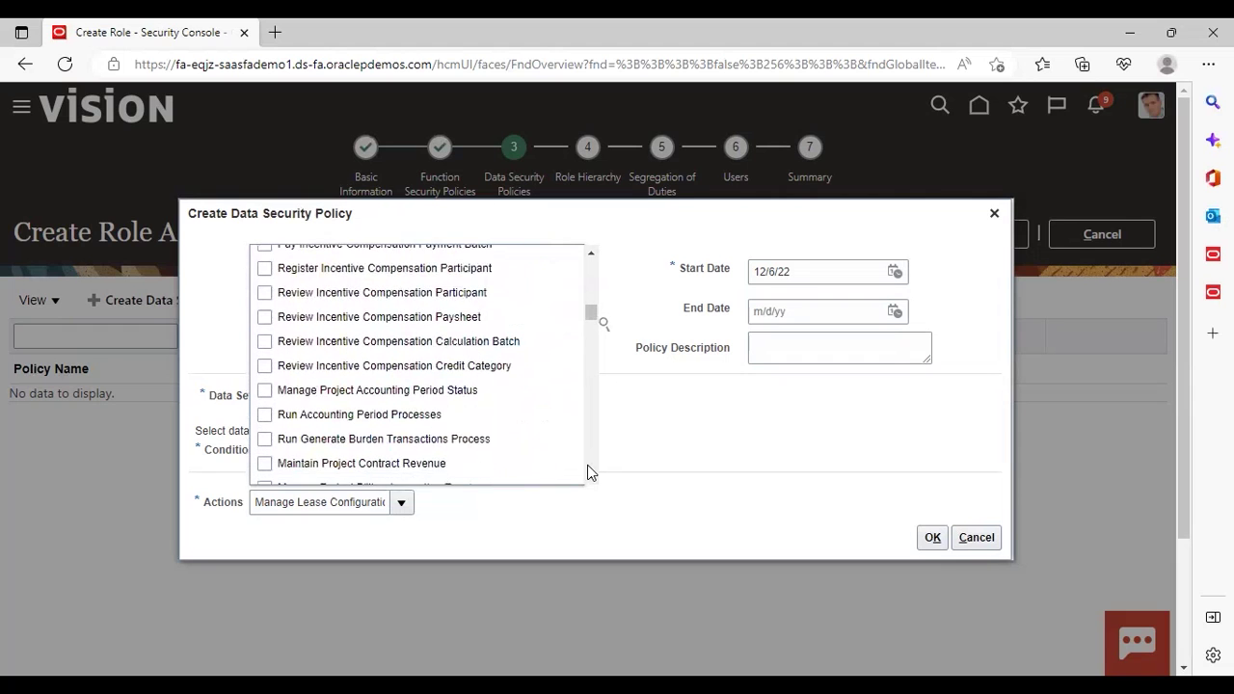
{"action": "scroll", "coordinate": [587, 465], "scroll_direction": "down", "scroll_amount": 2}
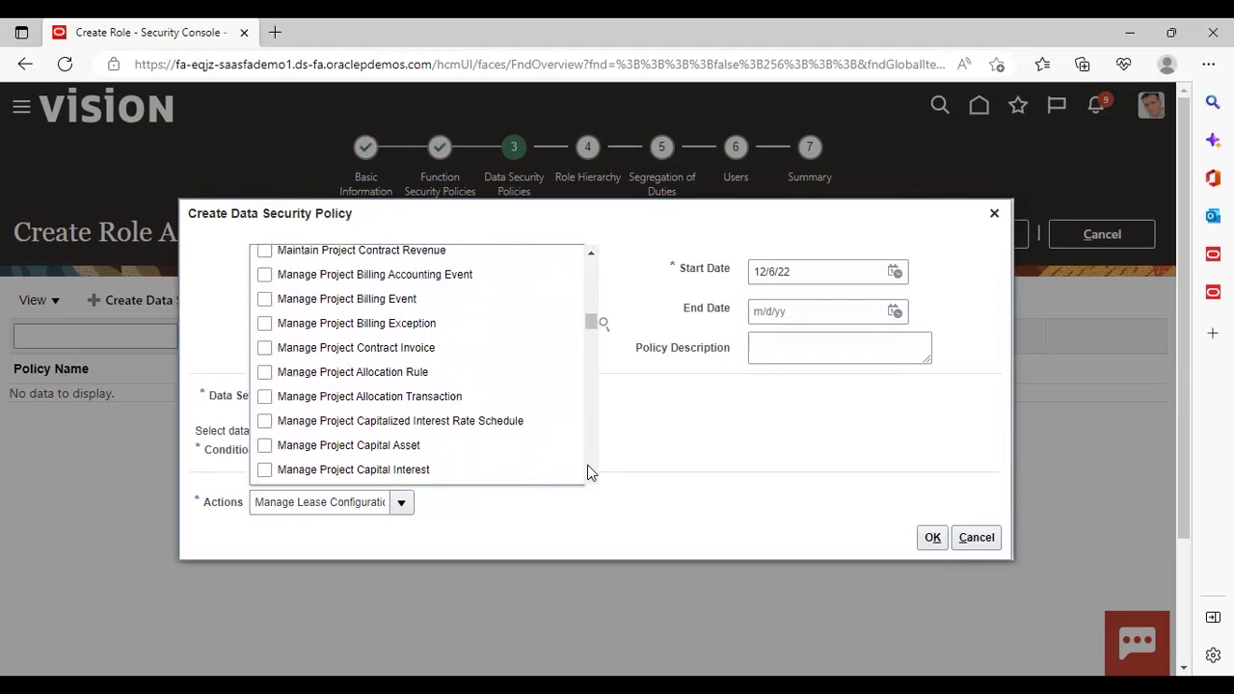
{"action": "scroll", "coordinate": [589, 473], "scroll_direction": "down", "scroll_amount": 2}
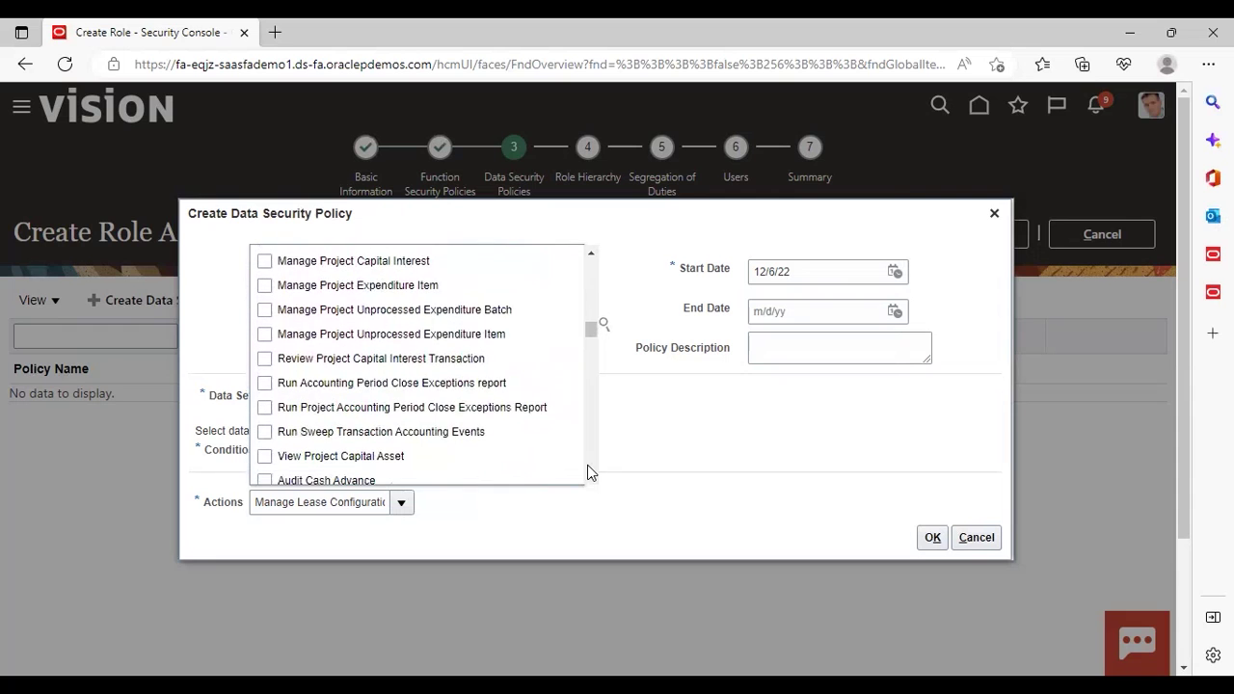
{"action": "scroll", "coordinate": [590, 472], "scroll_direction": "down", "scroll_amount": 2}
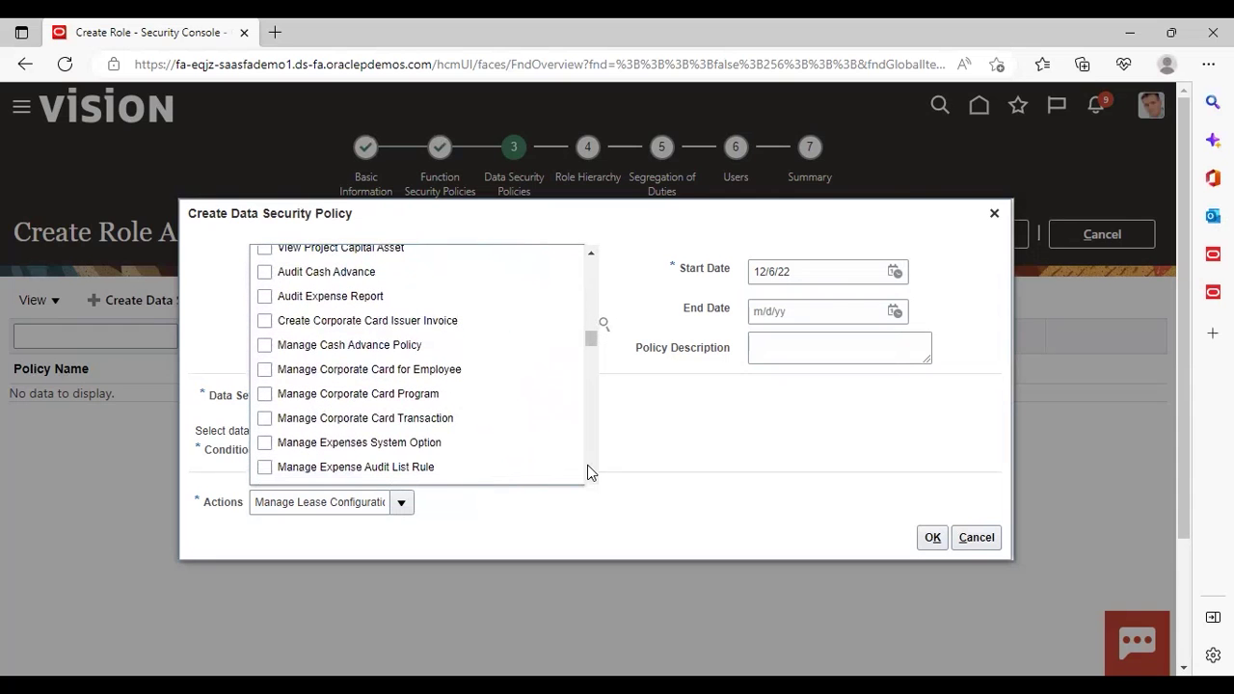
{"action": "scroll", "coordinate": [589, 472], "scroll_direction": "down", "scroll_amount": 8}
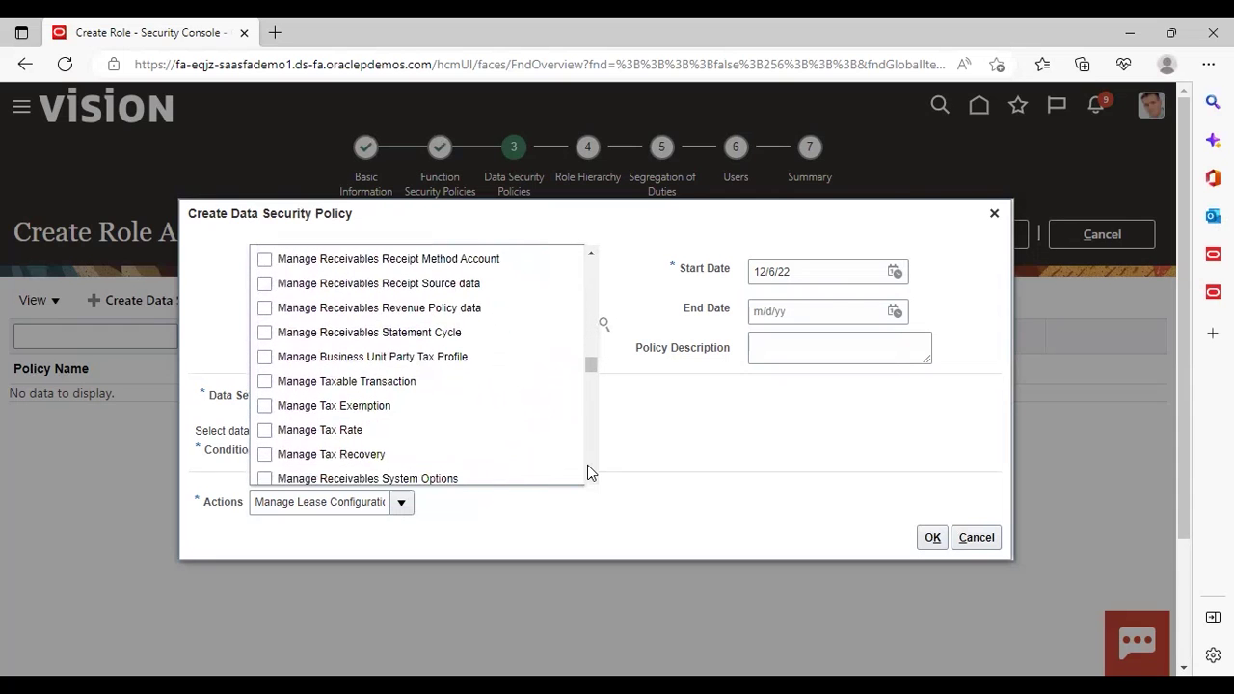
{"action": "scroll", "coordinate": [590, 472], "scroll_direction": "down", "scroll_amount": 8}
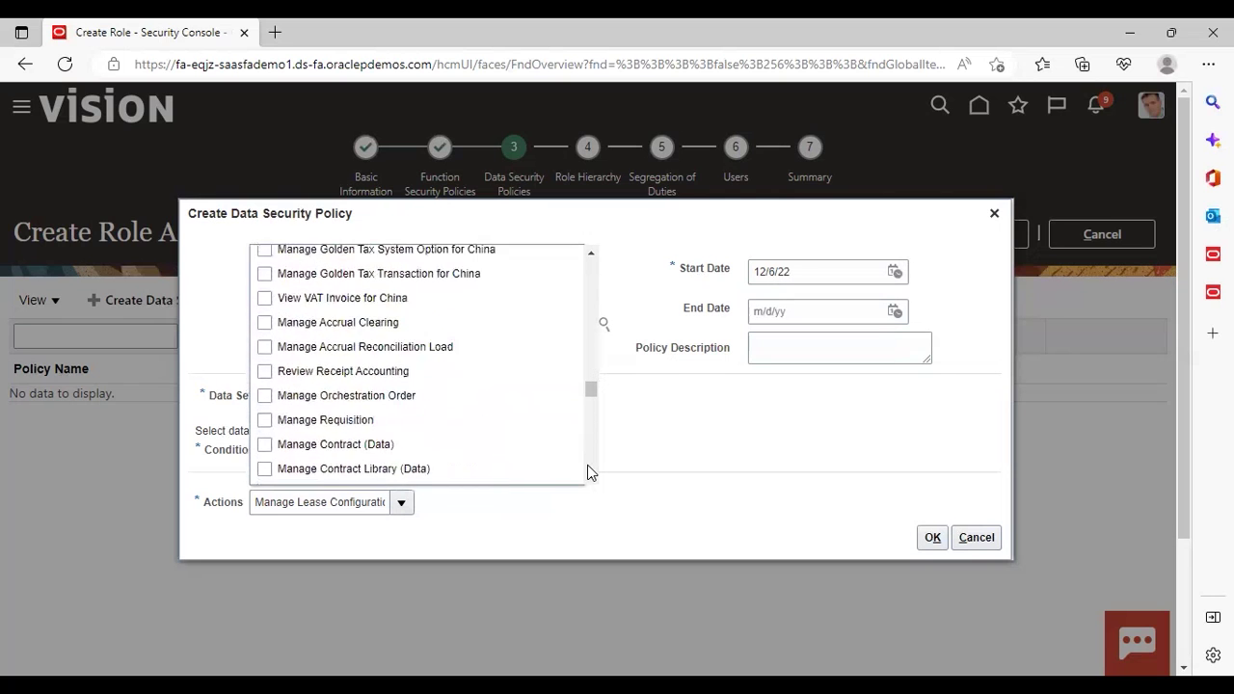
{"action": "scroll", "coordinate": [590, 472], "scroll_direction": "down", "scroll_amount": 1}
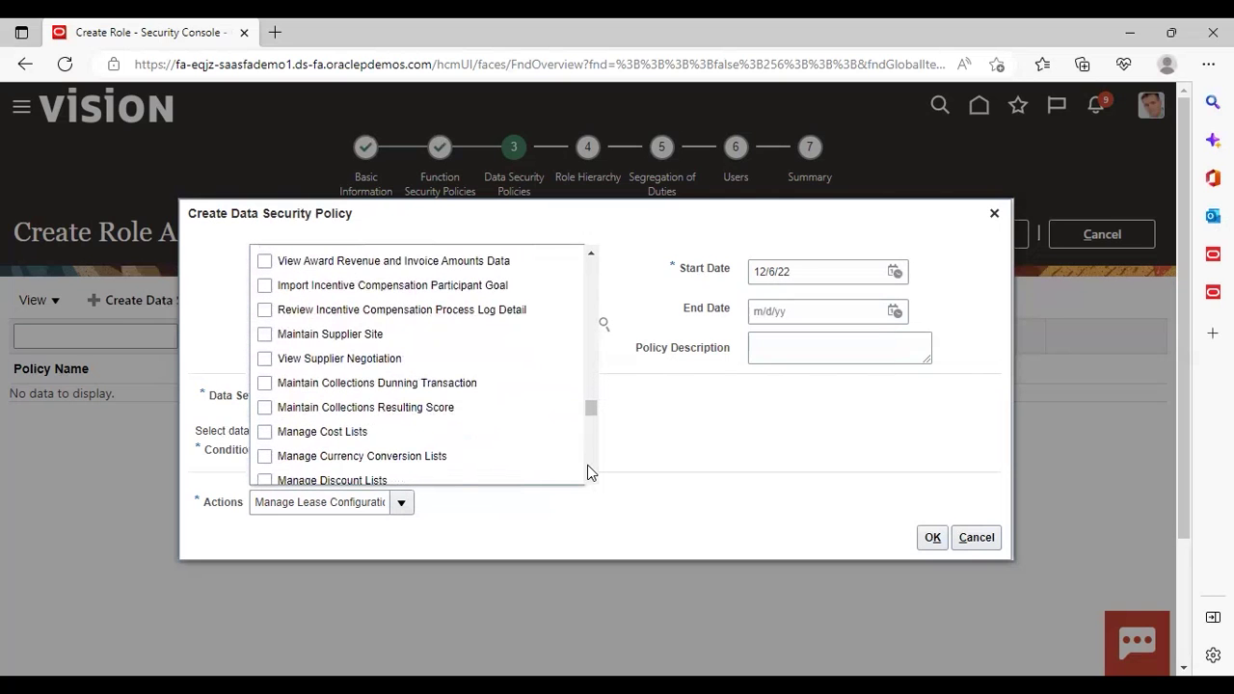
{"action": "scroll", "coordinate": [590, 472], "scroll_direction": "down", "scroll_amount": 6}
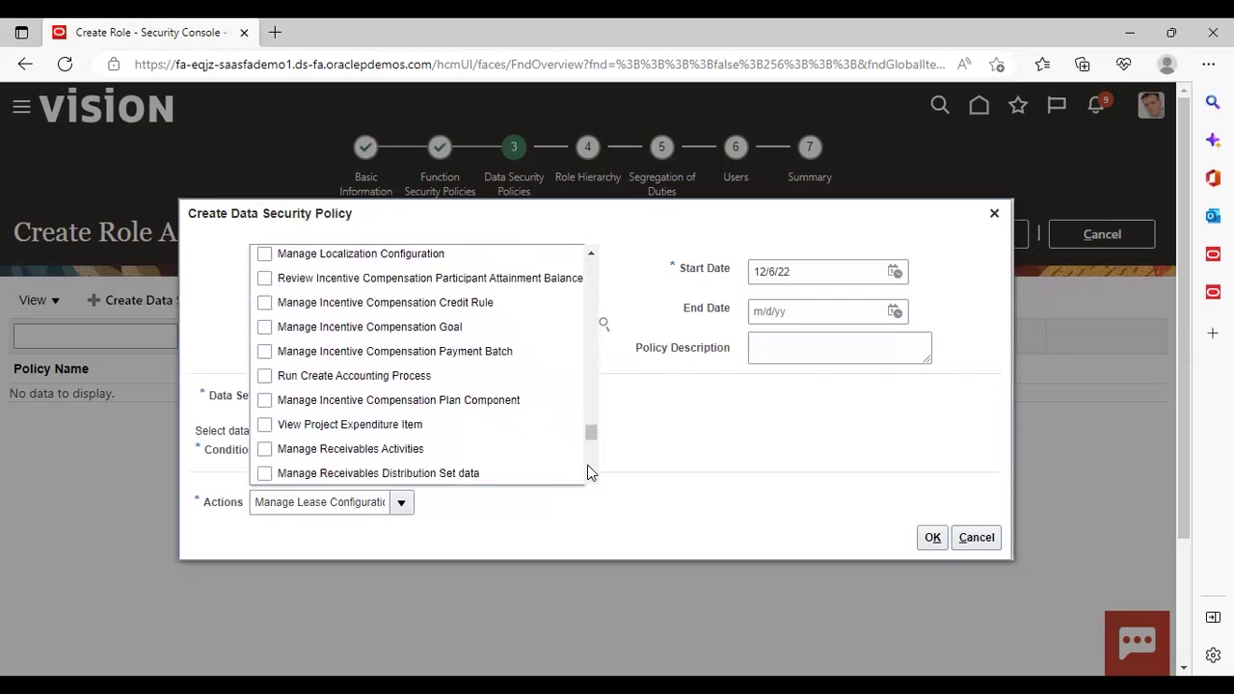
{"action": "scroll", "coordinate": [590, 472], "scroll_direction": "down", "scroll_amount": 7}
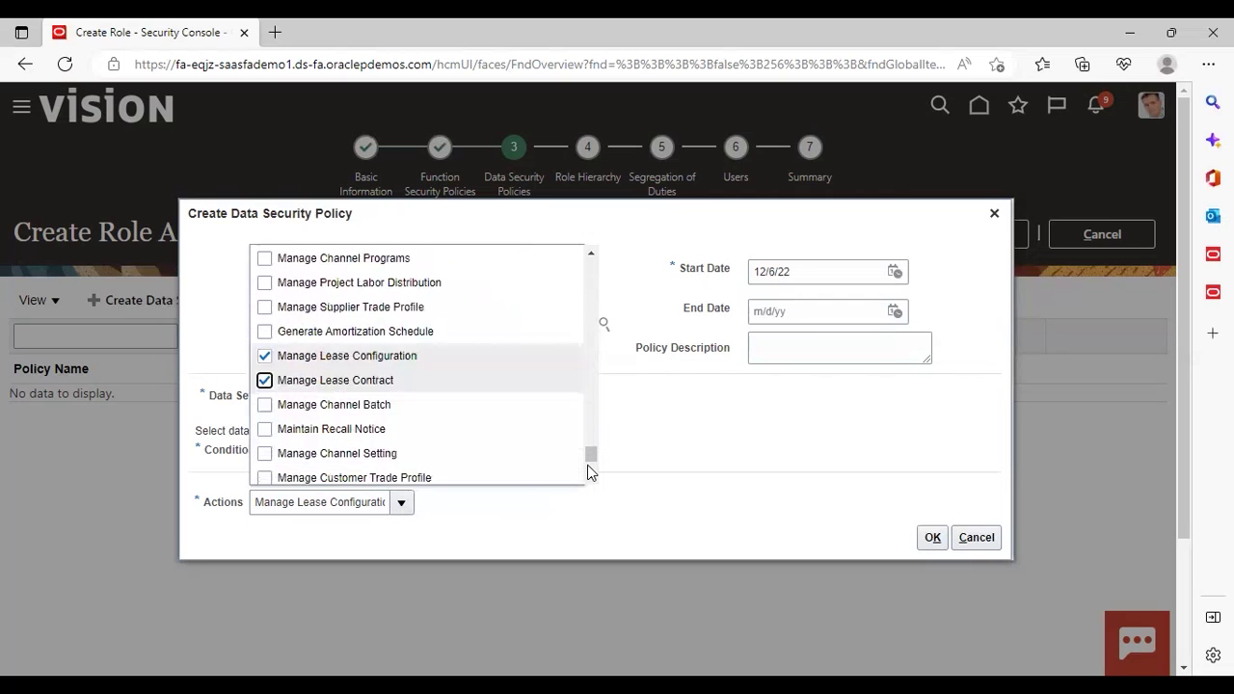
- Add the Generate Amortization Schedule action to the AH Lease Accountant policy and save the data security policy
{"action": "scroll", "coordinate": [591, 254], "scroll_direction": "up", "scroll_amount": 2}
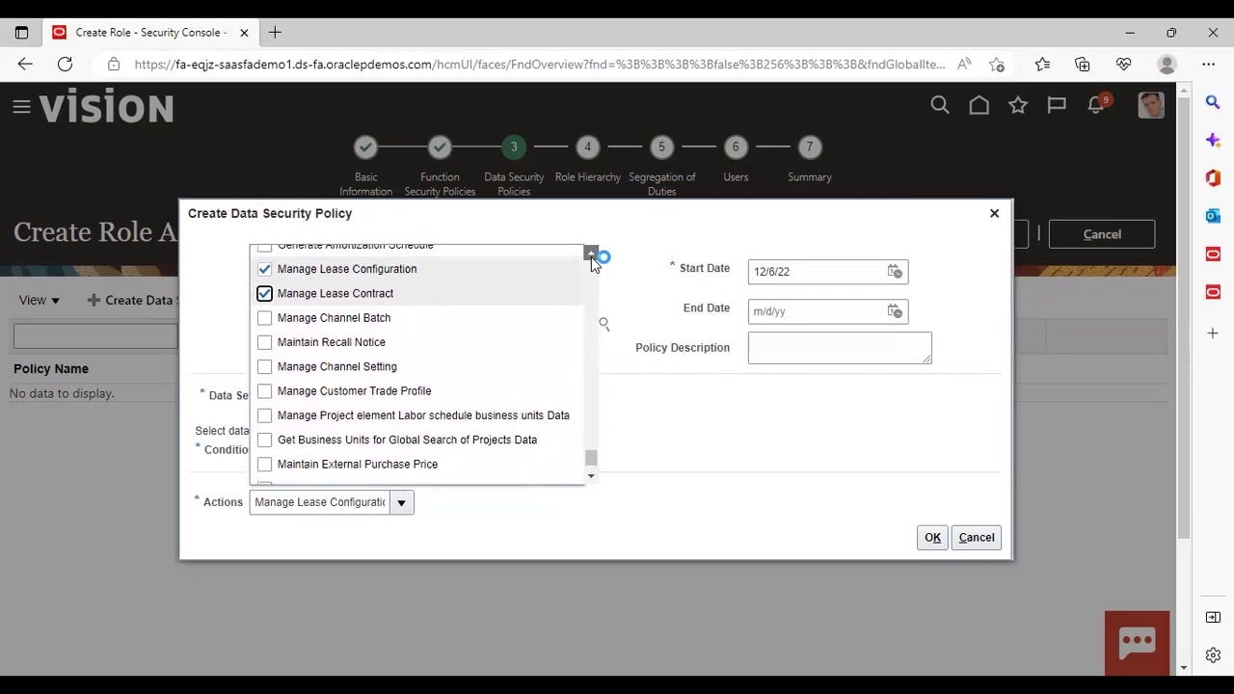
{"action": "left_click", "coordinate": [264, 389]}
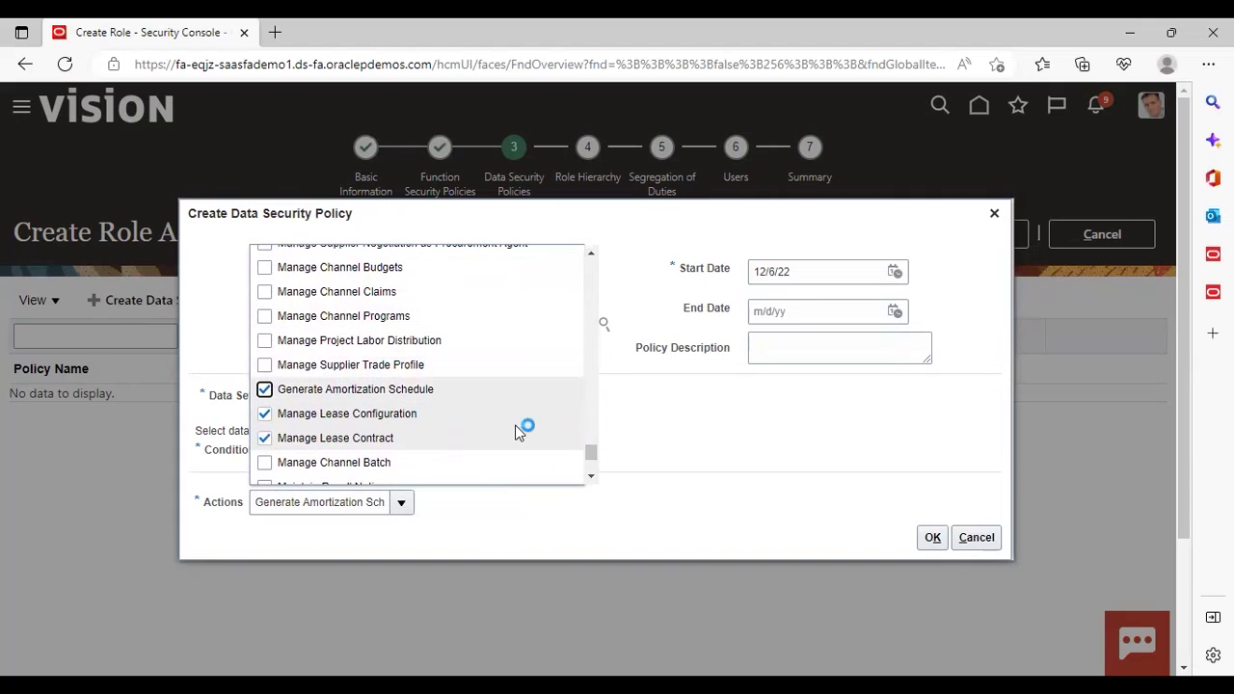
{"action": "left_click", "coordinate": [508, 517]}
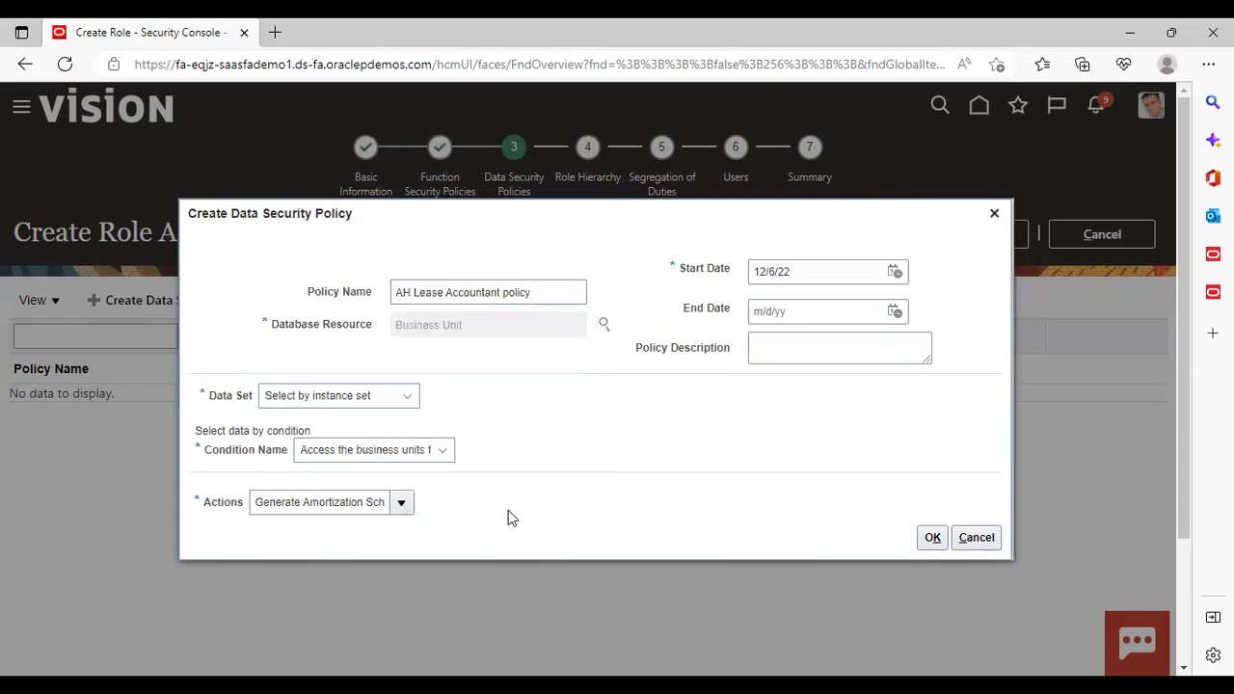
{"action": "left_click", "coordinate": [931, 537]}
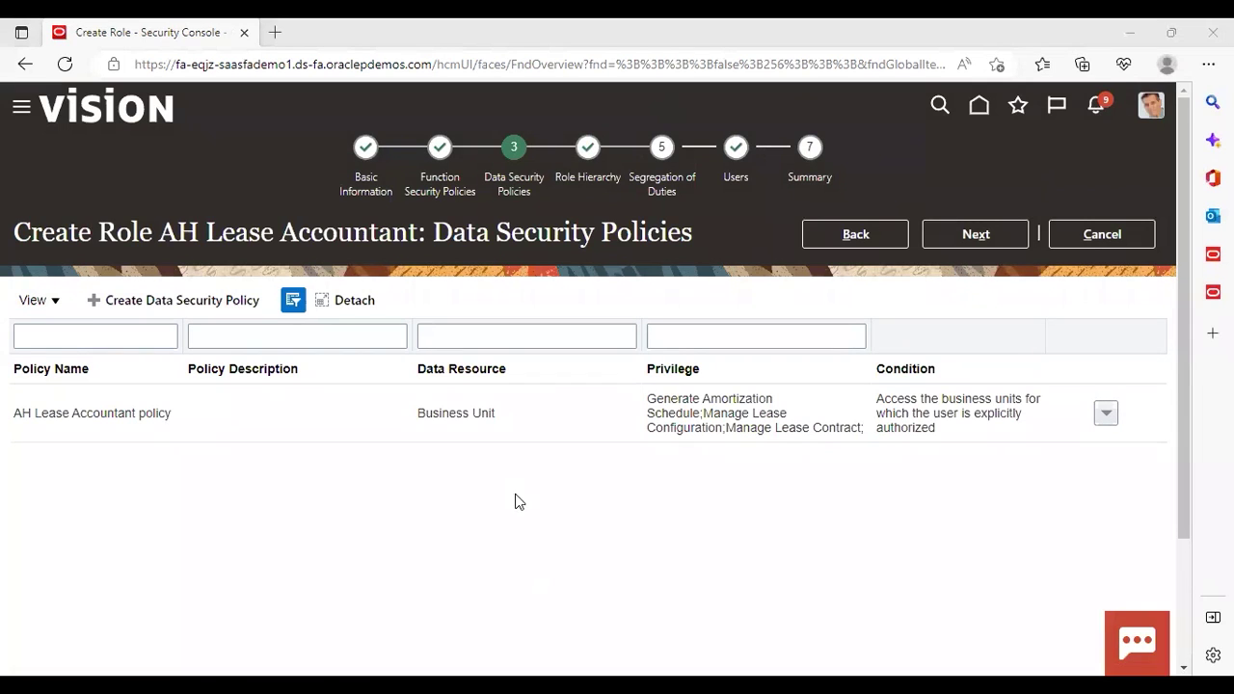
- Find the intended user by user login and assign them to the AH Lease Accountant role in the Users stage
{"action": "left_click", "coordinate": [737, 178]}
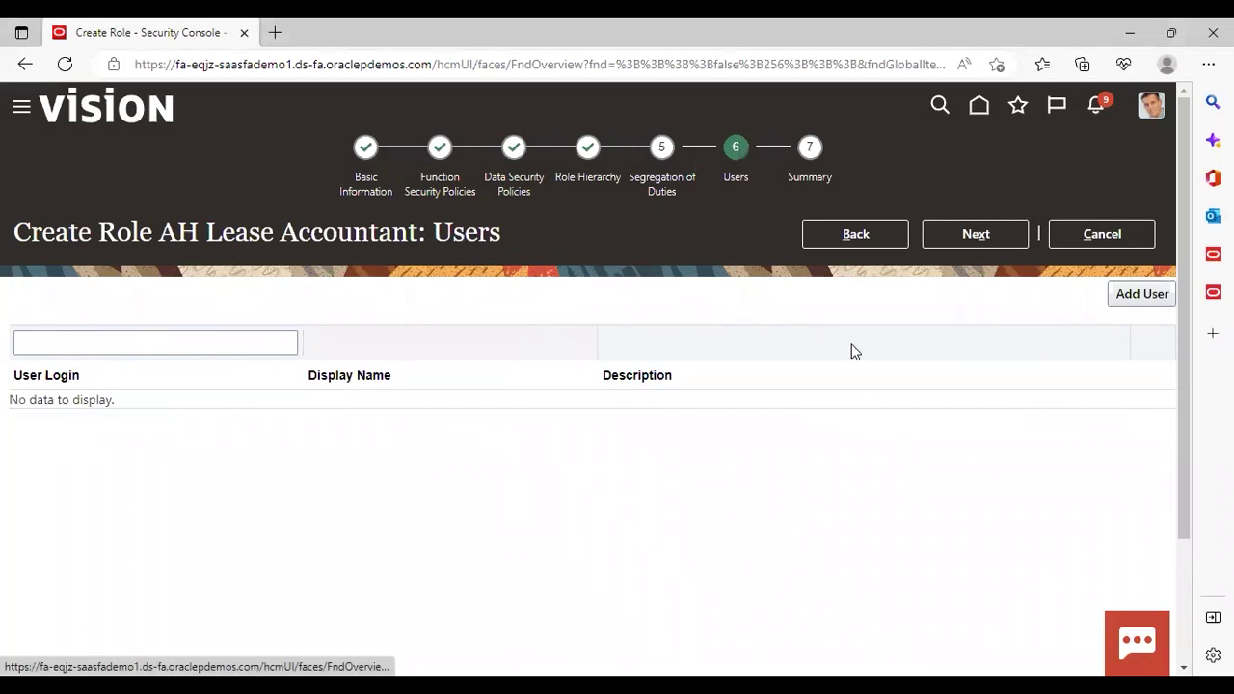
{"action": "left_click", "coordinate": [1139, 294]}
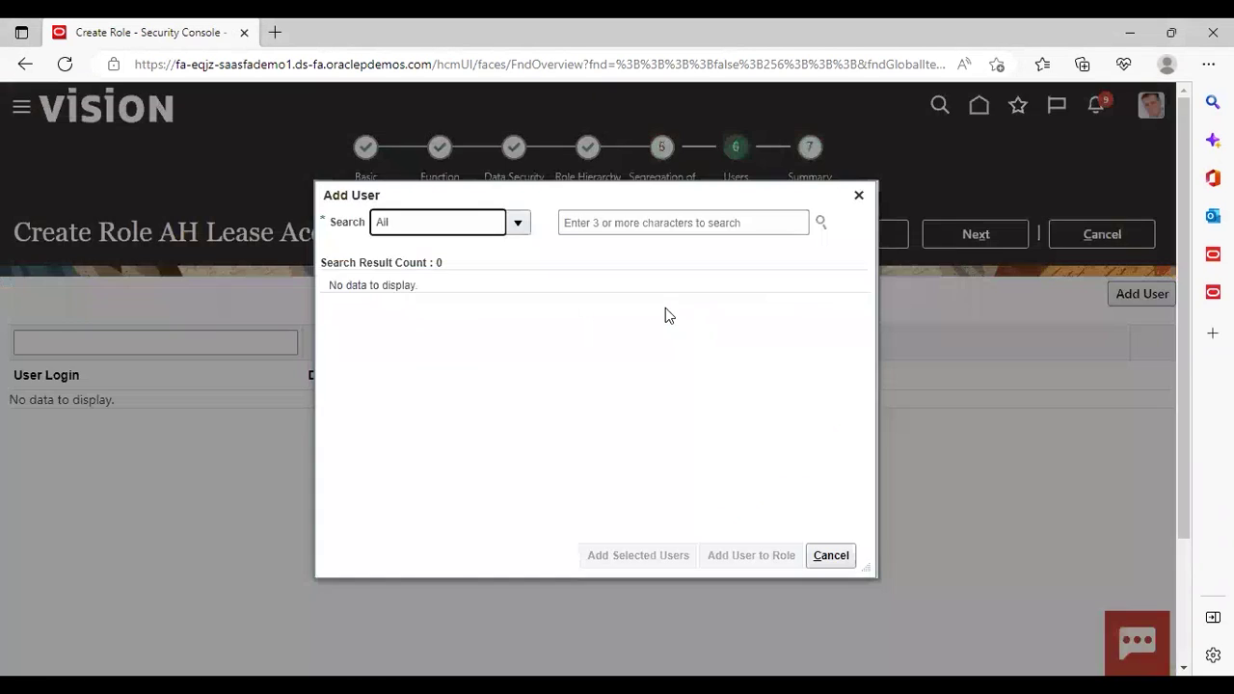
{"action": "left_click", "coordinate": [672, 223]}
{"action": "type", "text": "cas"}
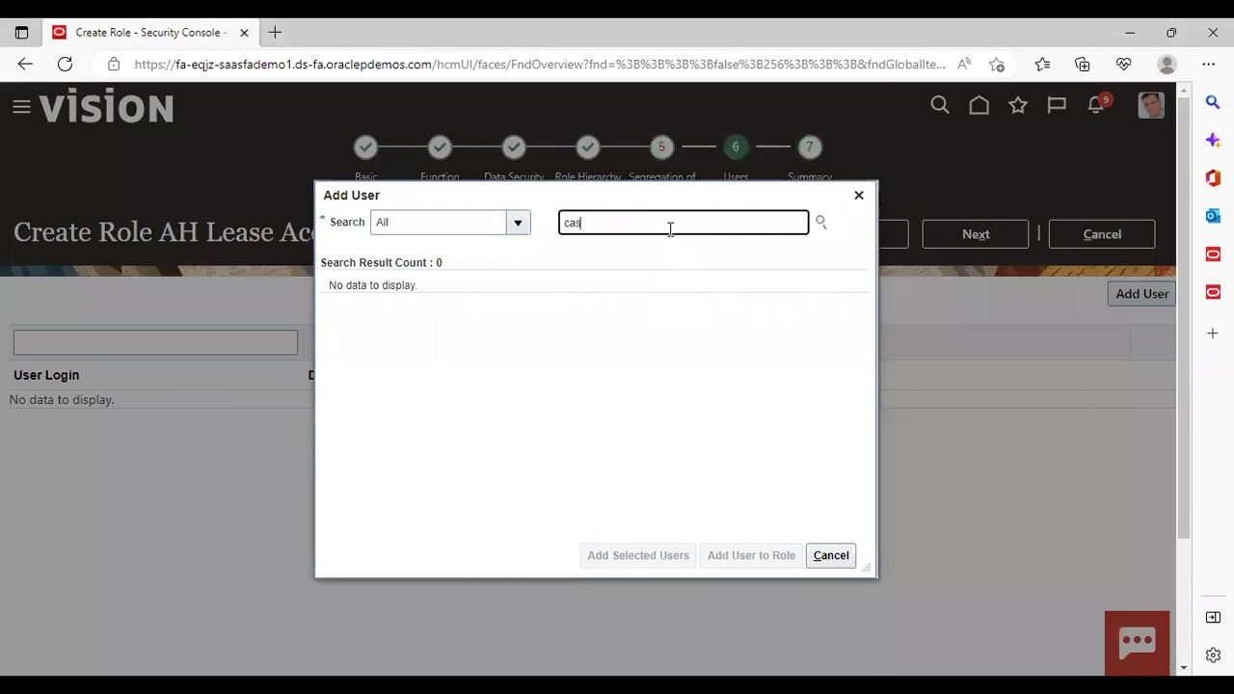
{"action": "type", "text": "eyt br"}
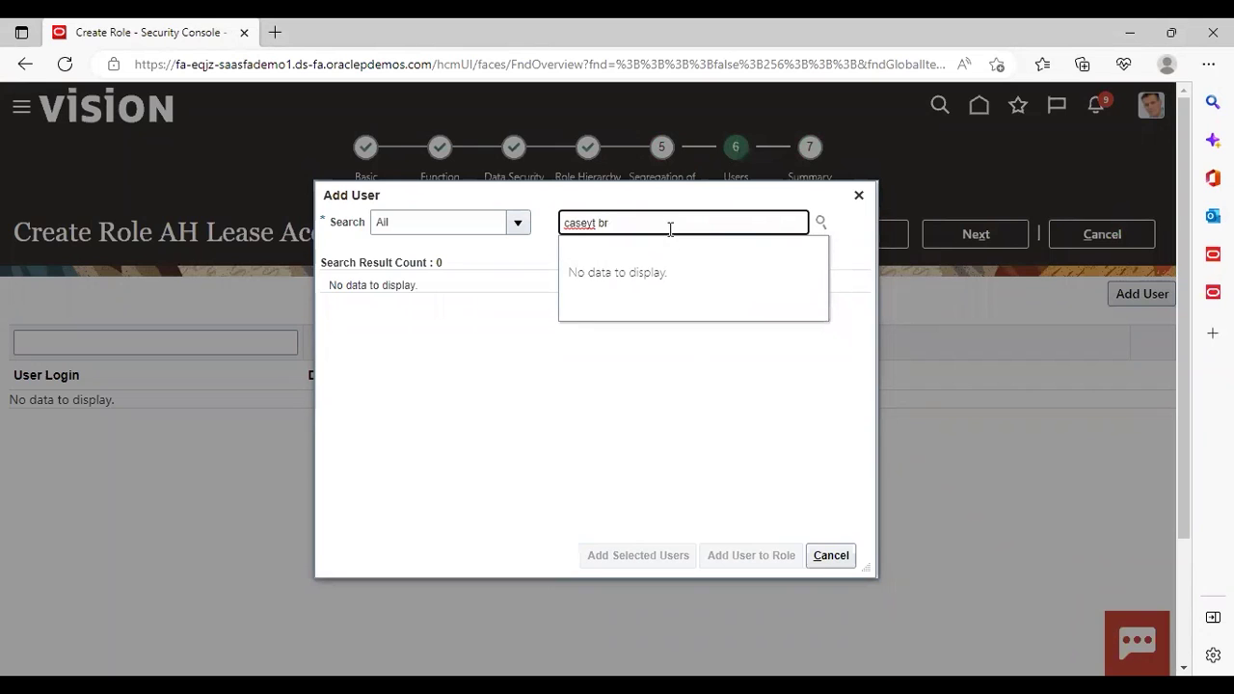
{"action": "type", "text": " br"}
{"action": "key", "text": "BackSpace"}
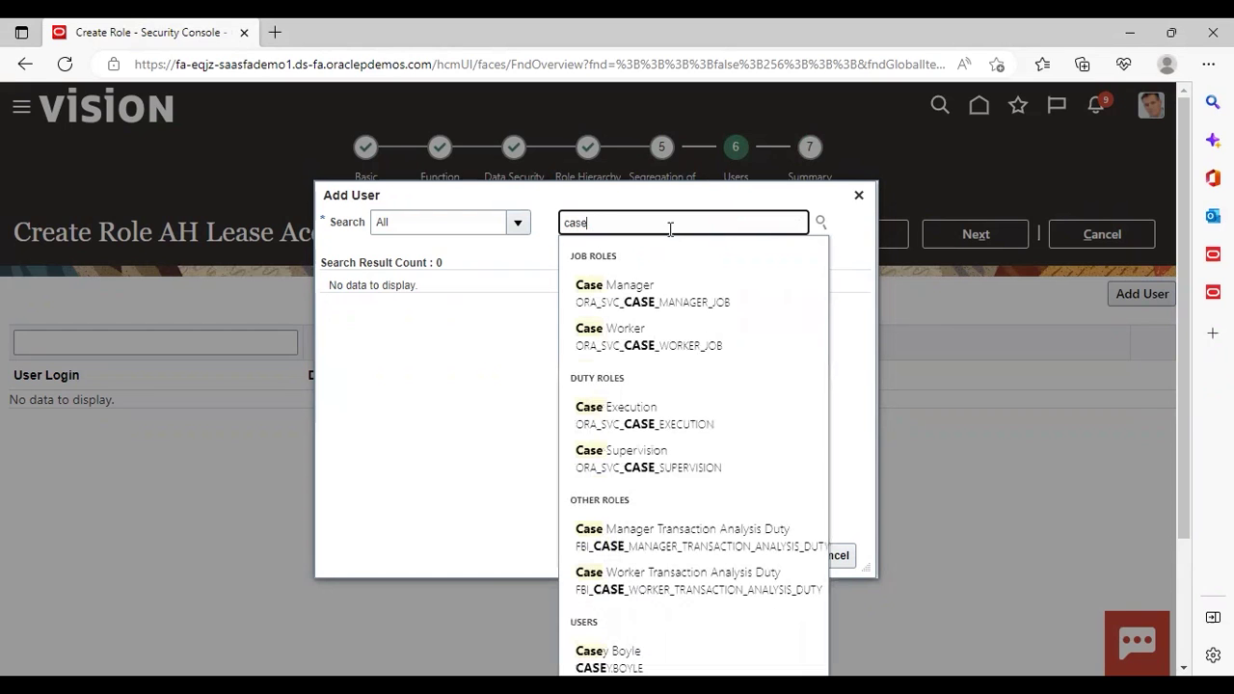
{"action": "type", "text": "y.br"}
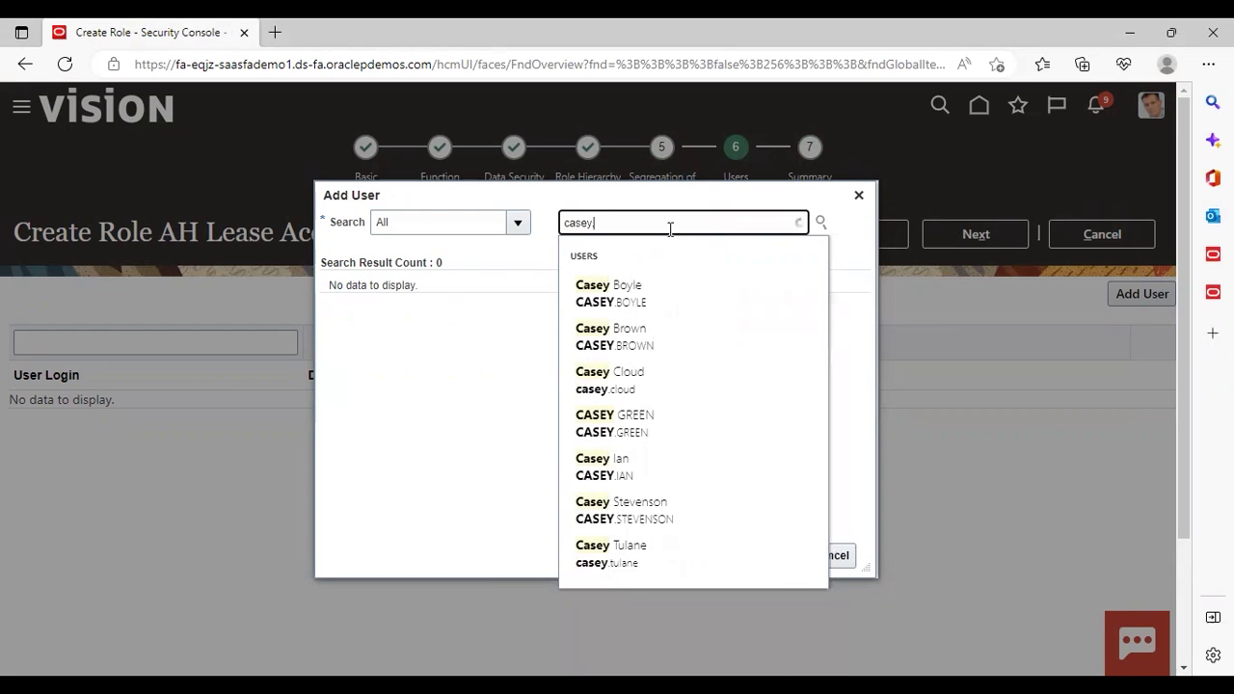
{"action": "left_click", "coordinate": [636, 337]}
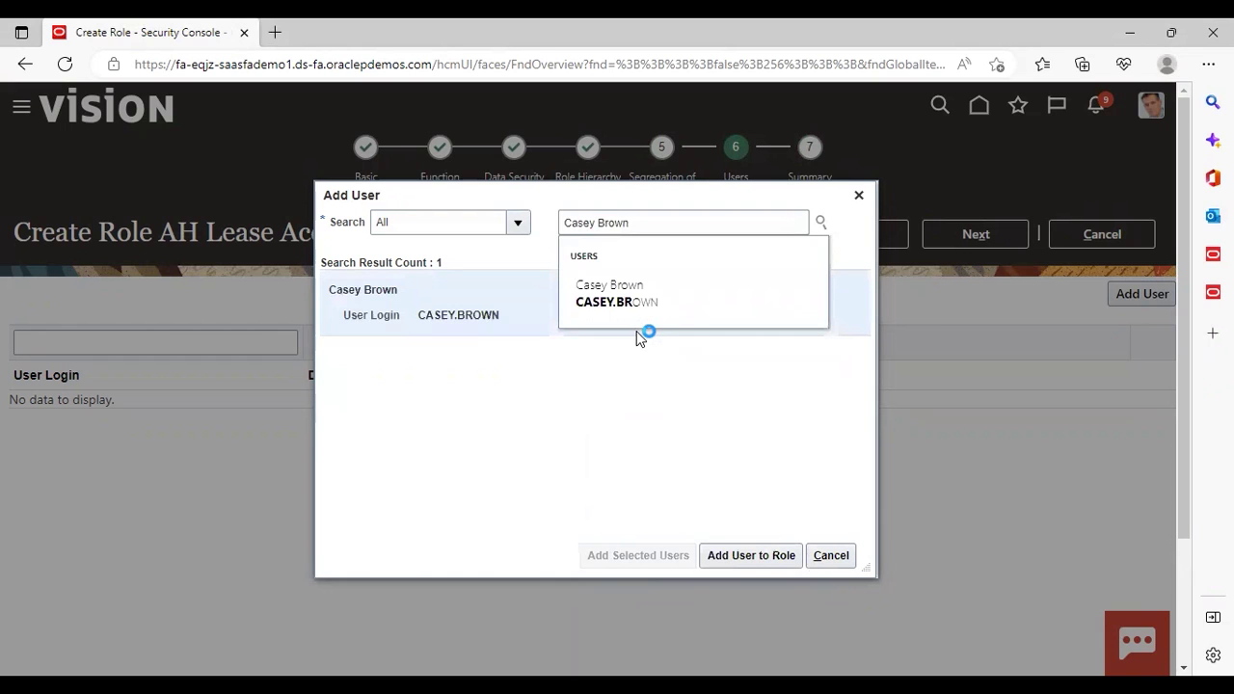
{"action": "left_click", "coordinate": [750, 557]}
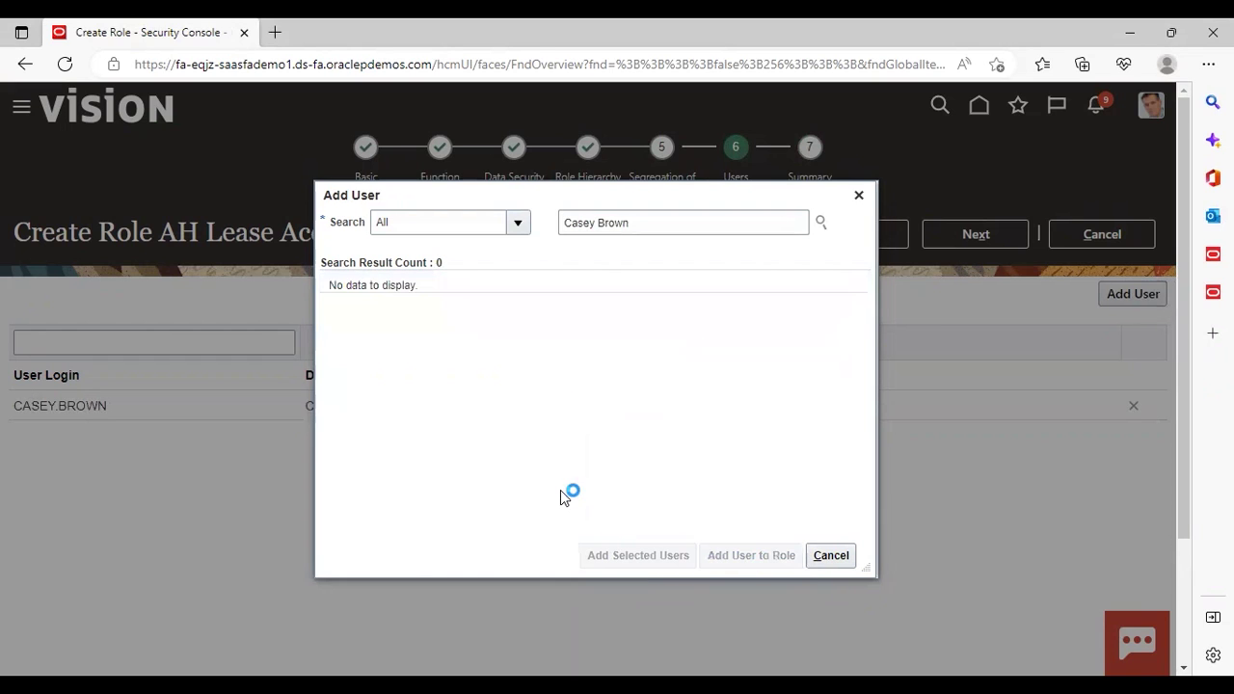
{"action": "left_click", "coordinate": [831, 557]}
- Proceed to the role summary, save and close the AH Lease Accountant role, and acknowledge the confirmation
{"action": "left_click", "coordinate": [977, 234]}
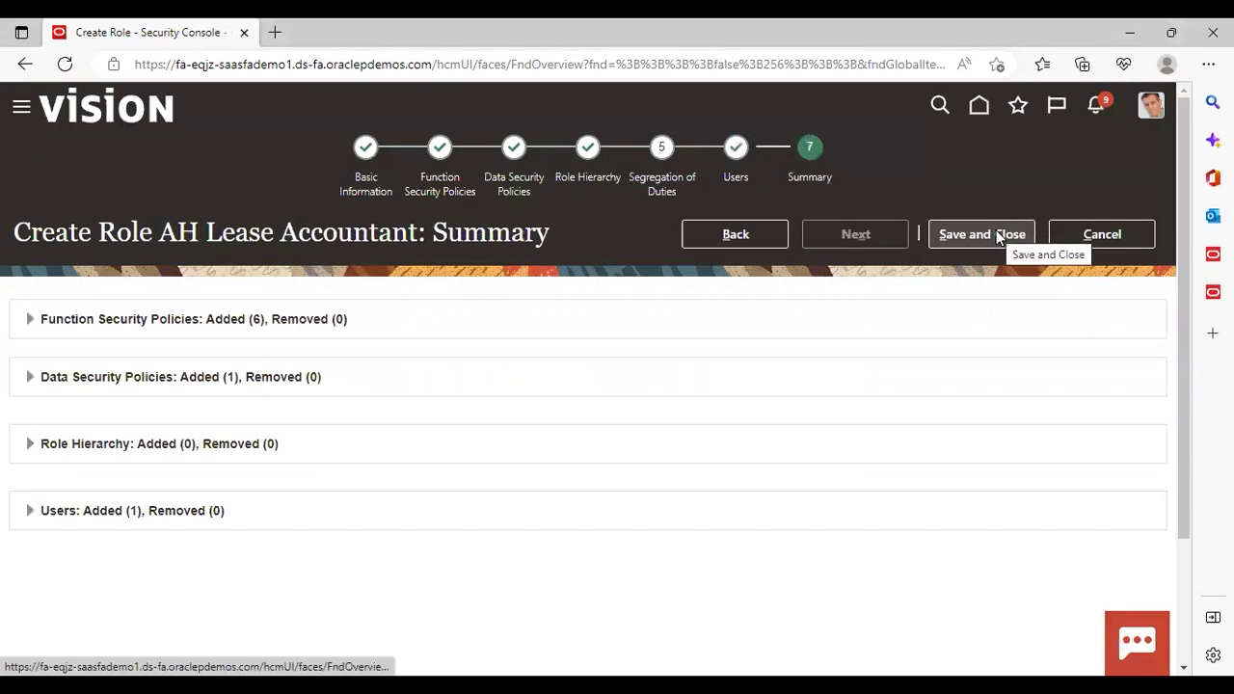
{"action": "left_click", "coordinate": [998, 235]}
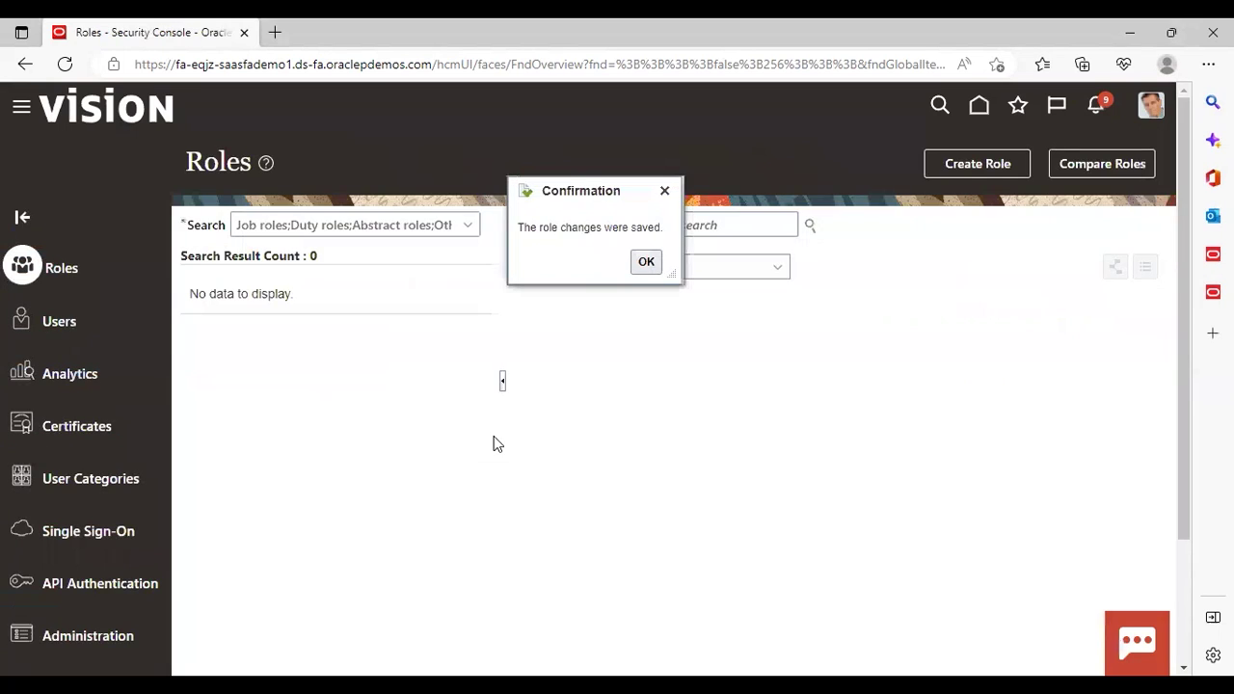
{"action": "left_click", "coordinate": [645, 263]}
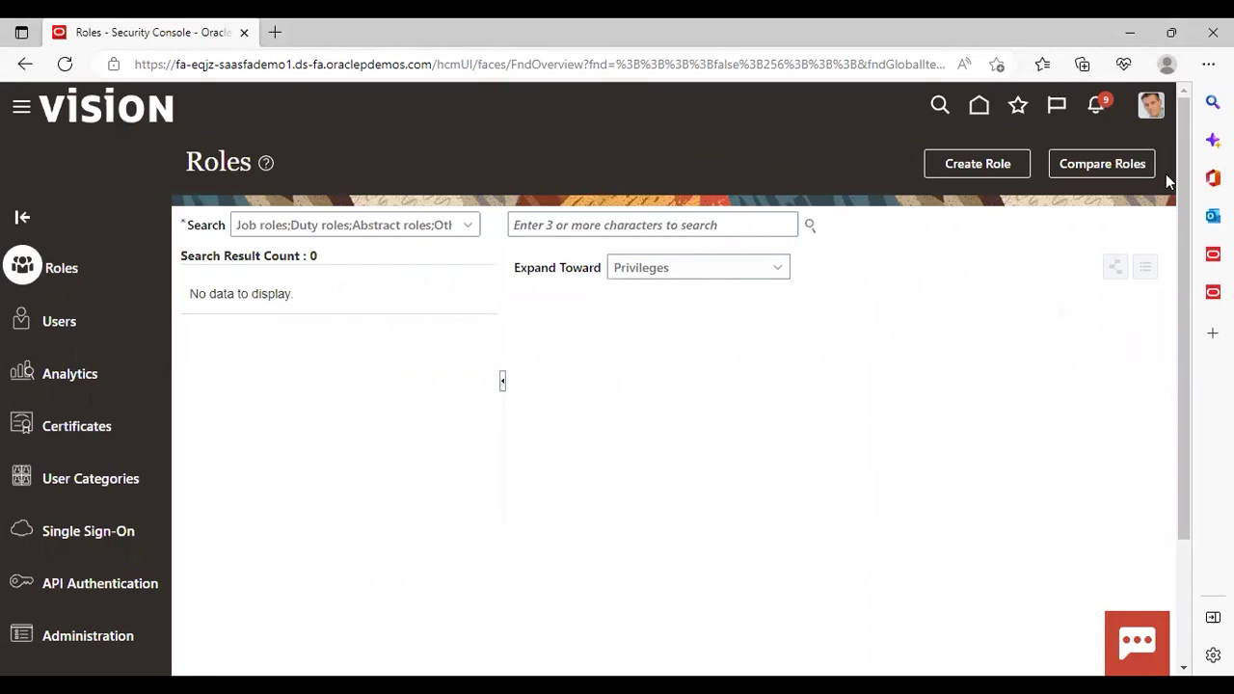
- Go to Setup and Maintenance and switch the setup offering to Financials
{"action": "left_click", "coordinate": [1150, 108]}
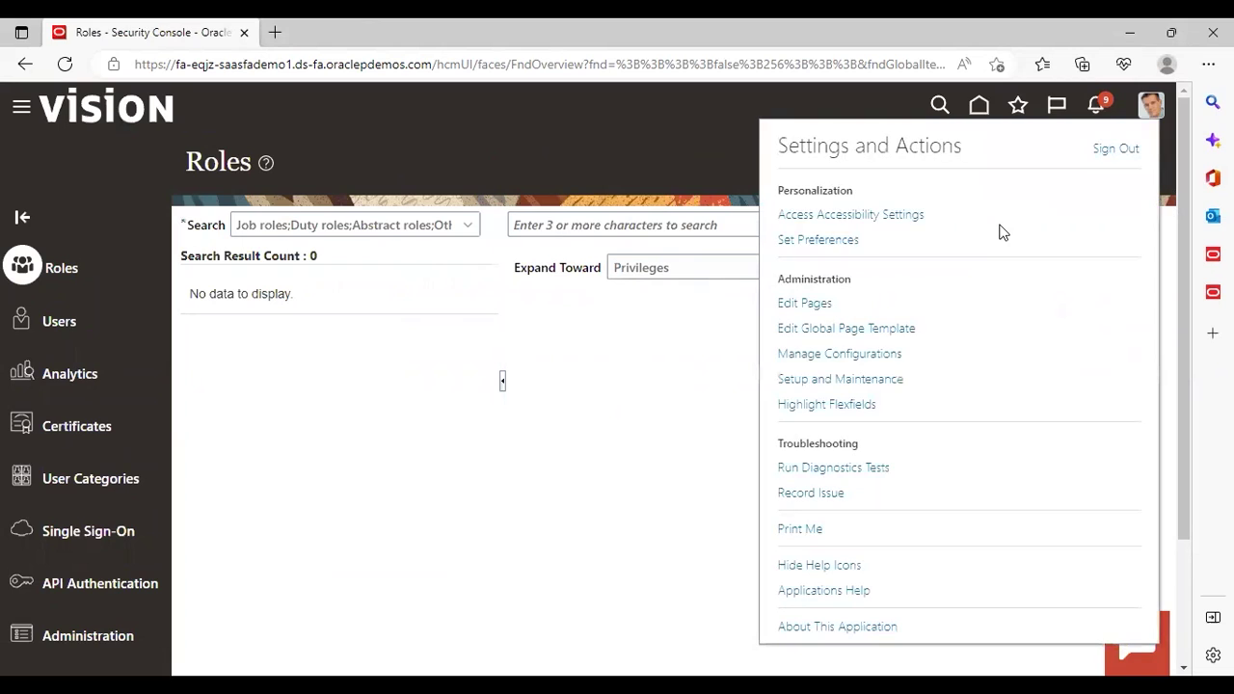
{"action": "left_click", "coordinate": [788, 381]}
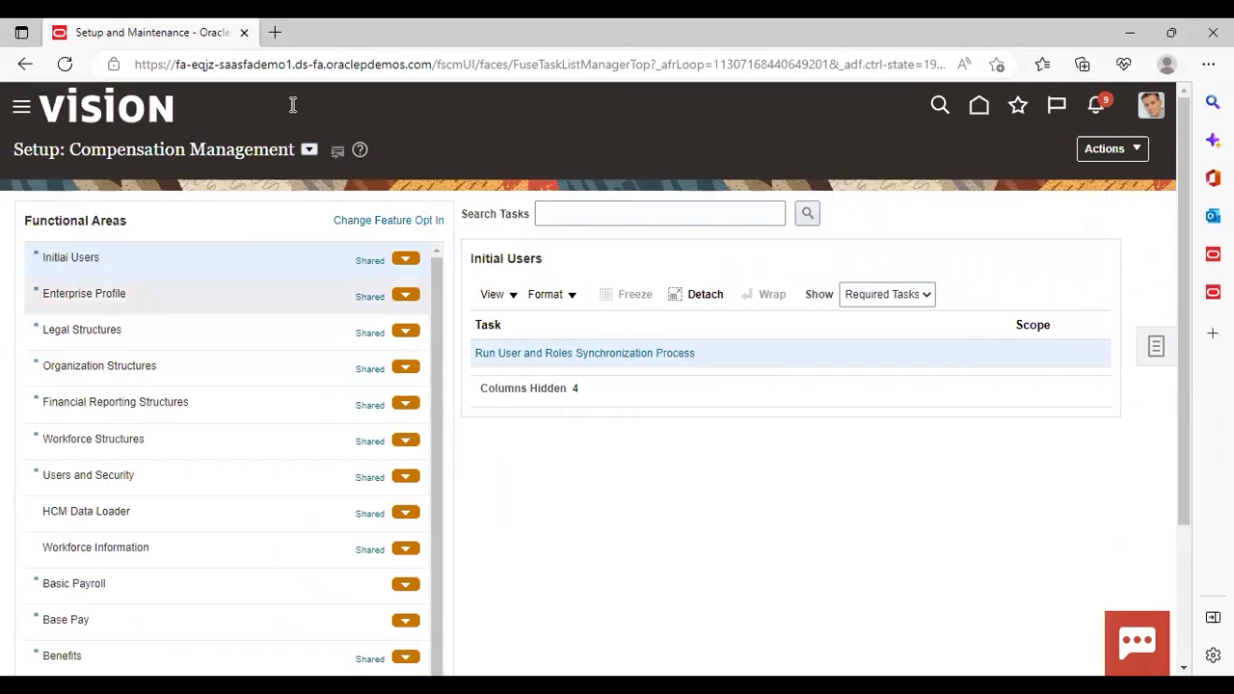
{"action": "left_click", "coordinate": [309, 153]}
{"action": "left_click", "coordinate": [342, 269]}
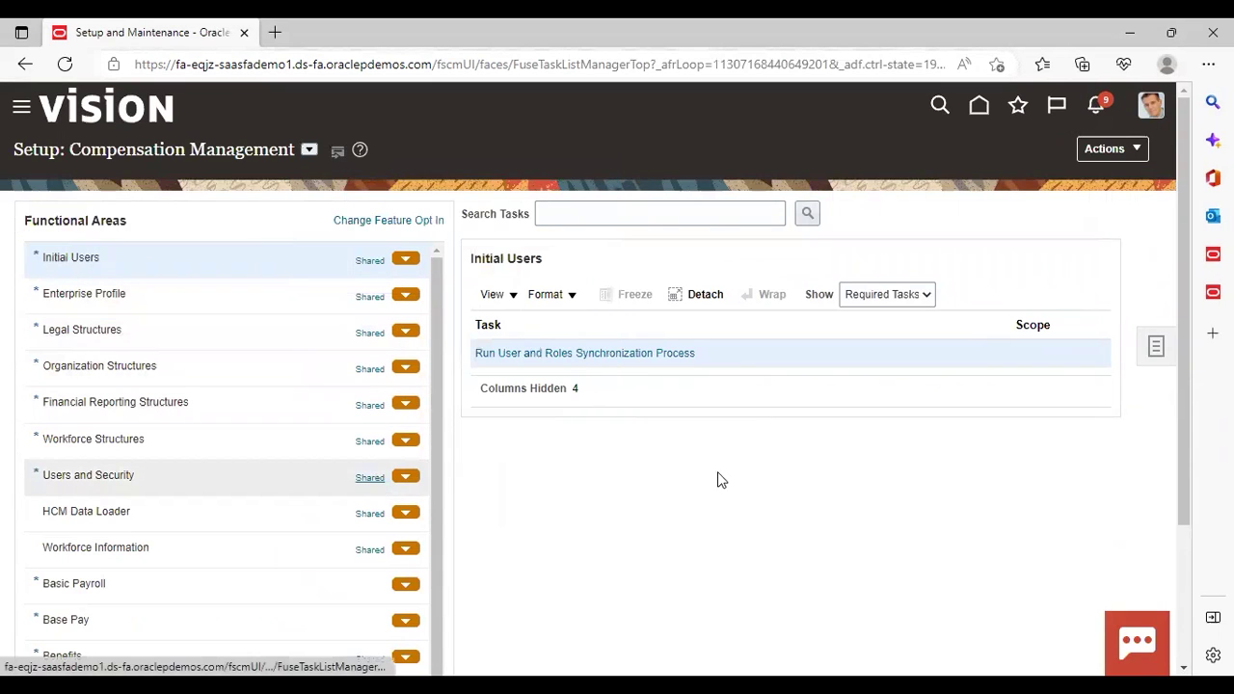
- Search the setup tasks for "data access%" and open the Manage Data Access for Users task
{"action": "left_click", "coordinate": [701, 212]}
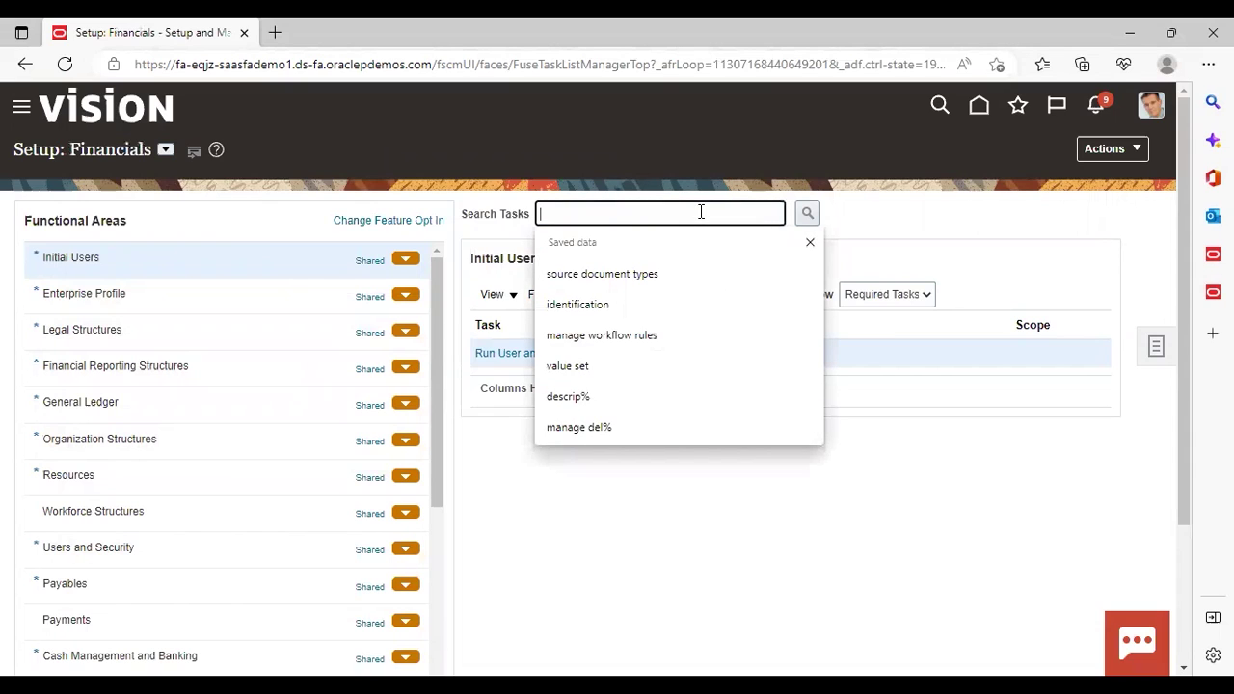
{"action": "type", "text": "data access%"}
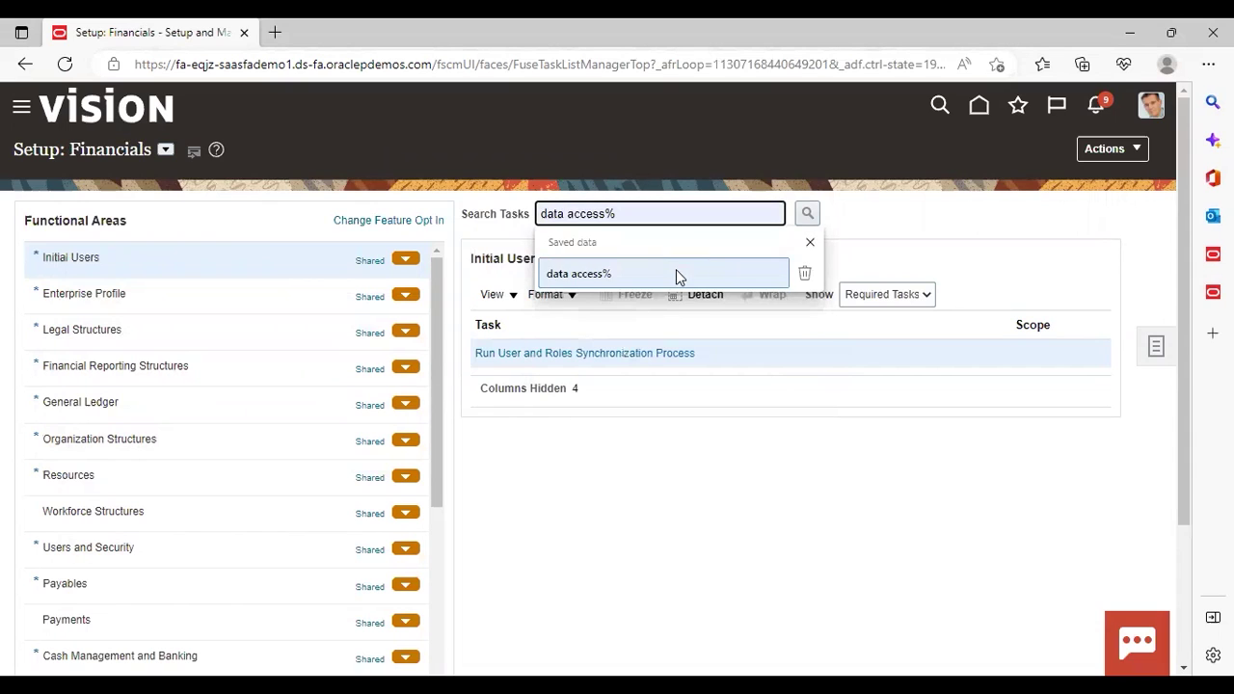
{"action": "left_click", "coordinate": [676, 270]}
{"action": "left_click", "coordinate": [807, 213]}
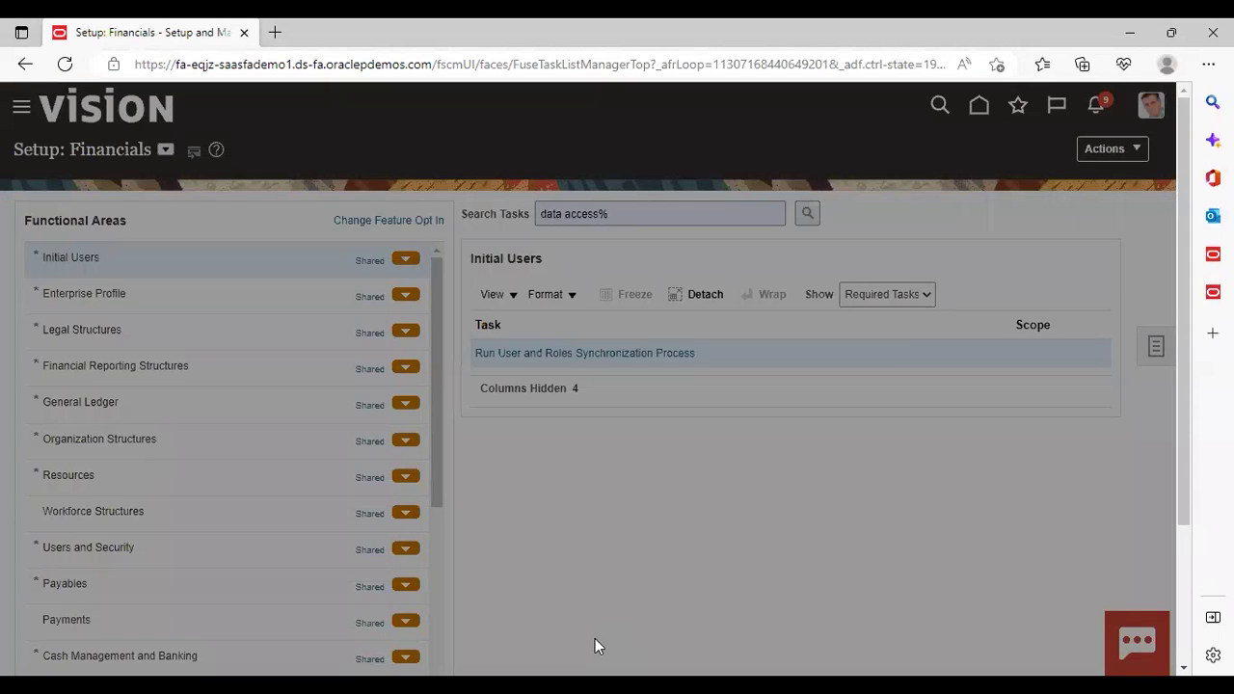
{"action": "left_click", "coordinate": [326, 461]}
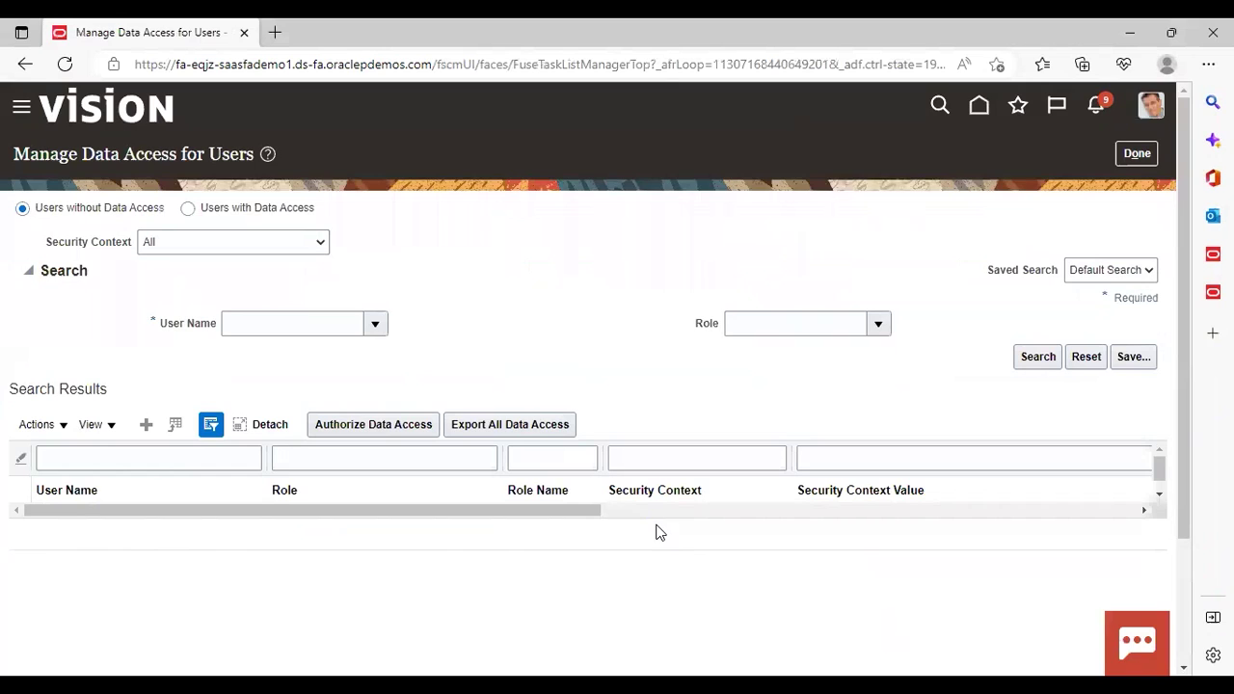
{"action": "left_click", "coordinate": [339, 325]}
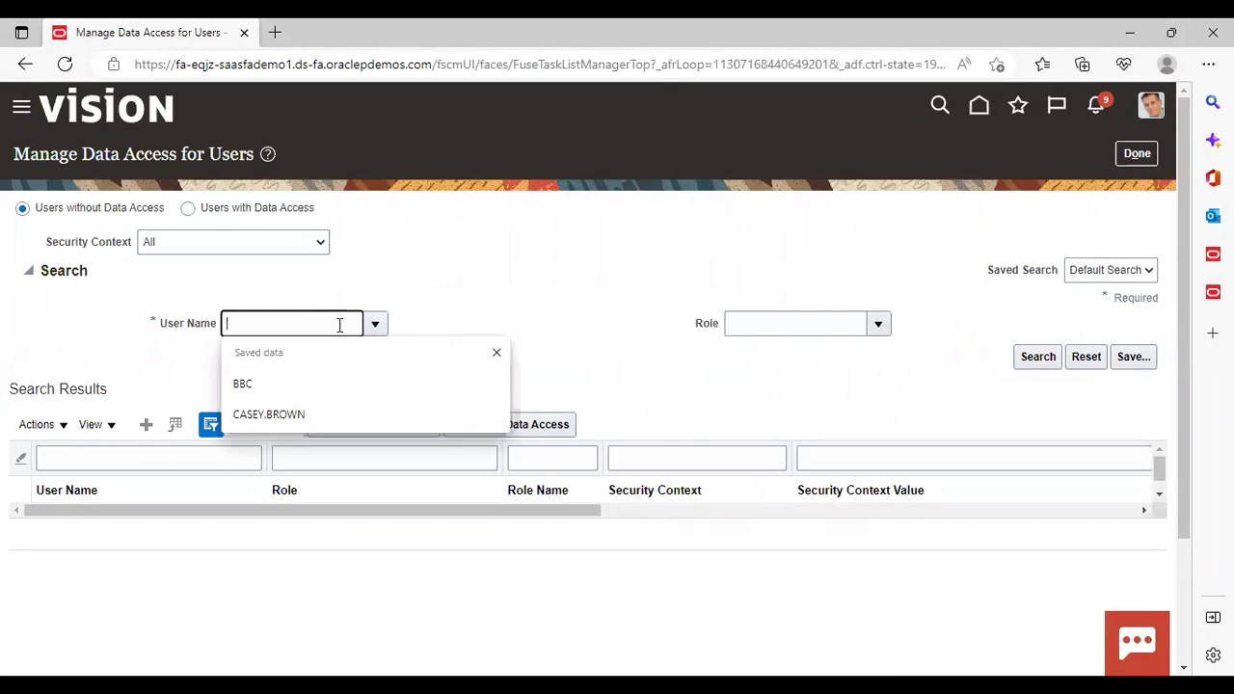
{"action": "left_click", "coordinate": [343, 413]}
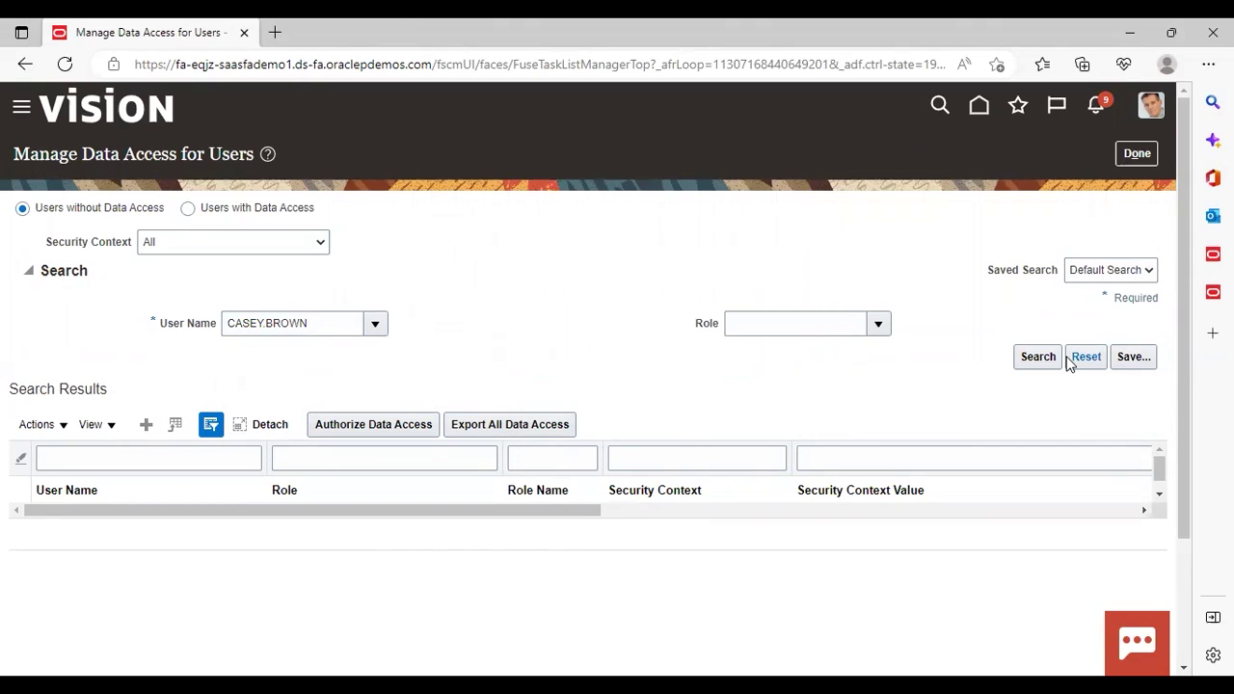
{"action": "left_click", "coordinate": [334, 325]}
{"action": "key", "text": "BackSpace"}
{"action": "key", "text": "BackSpace"}
{"action": "key", "text": "BackSpace"}
{"action": "key", "text": "BackSpace"}
{"action": "key", "text": "BackSpace"}
{"action": "key", "text": "BackSpace"}
{"action": "key", "text": "BackSpace"}
{"action": "key", "text": "BackSpace"}
{"action": "key", "text": "BackSpace"}
{"action": "key", "text": "BackSpace"}
{"action": "key", "text": "BackSpace"}
{"action": "left_click", "coordinate": [490, 345]}
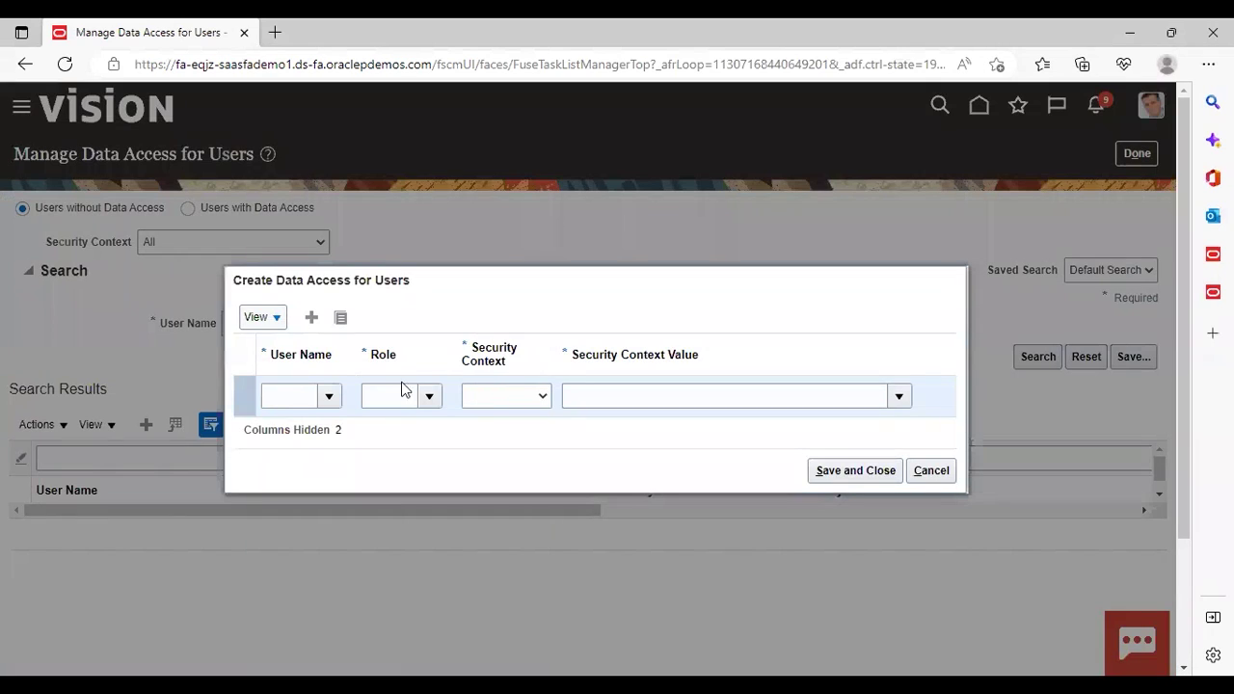
- In a new data access entry, fill in the user name of the user assigned to the role
{"action": "left_click", "coordinate": [283, 394]}
{"action": "type", "text": "casey"}
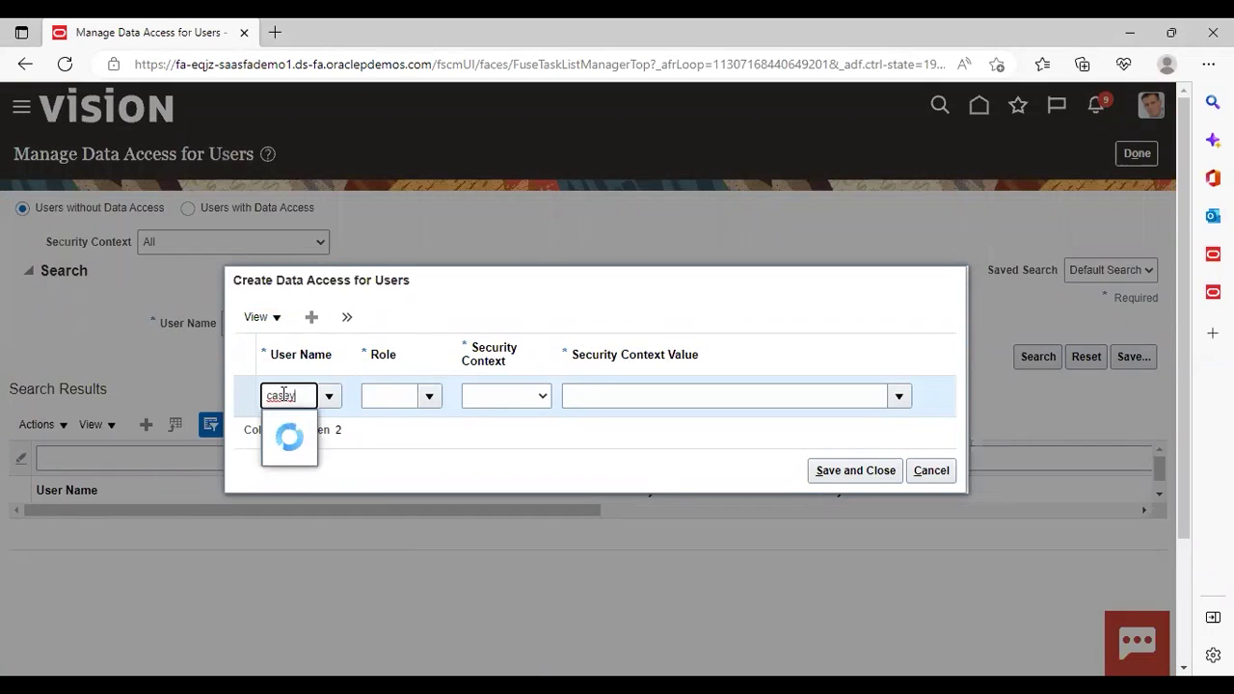
{"action": "left_click", "coordinate": [289, 453]}
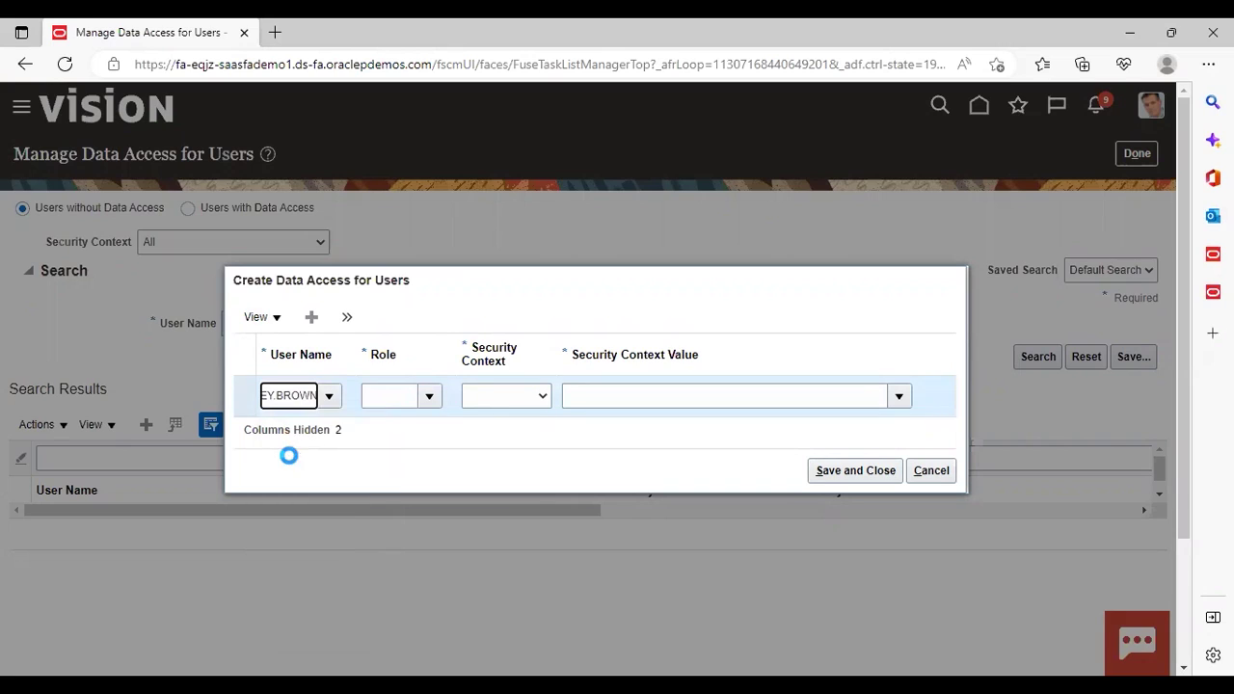
- Set the role of the new data access entry to AH Lease Accountant
{"action": "left_click", "coordinate": [404, 394]}
{"action": "type", "text": "ah"}
{"action": "key", "text": "BackSpace"}
{"action": "key", "text": "BackSpace"}
{"action": "type", "text": "AH"}
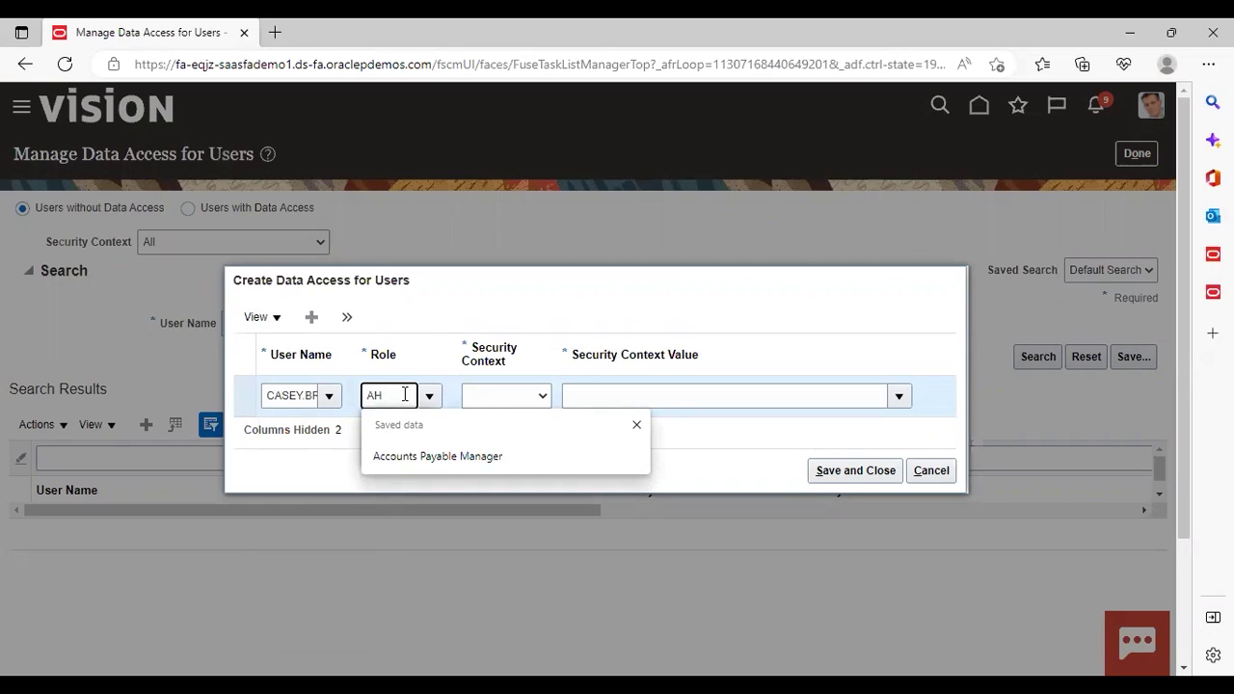
{"action": "key", "text": "BackSpace"}
{"action": "key", "text": "BackSpace"}
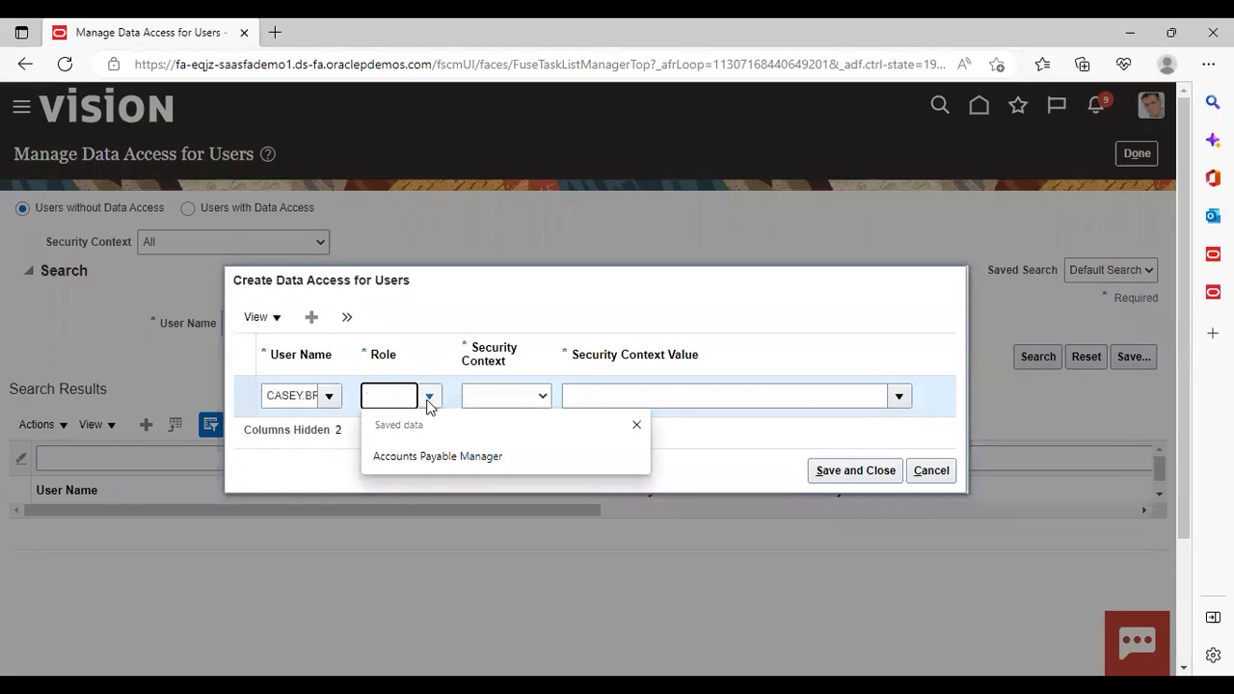
{"action": "left_click", "coordinate": [426, 398]}
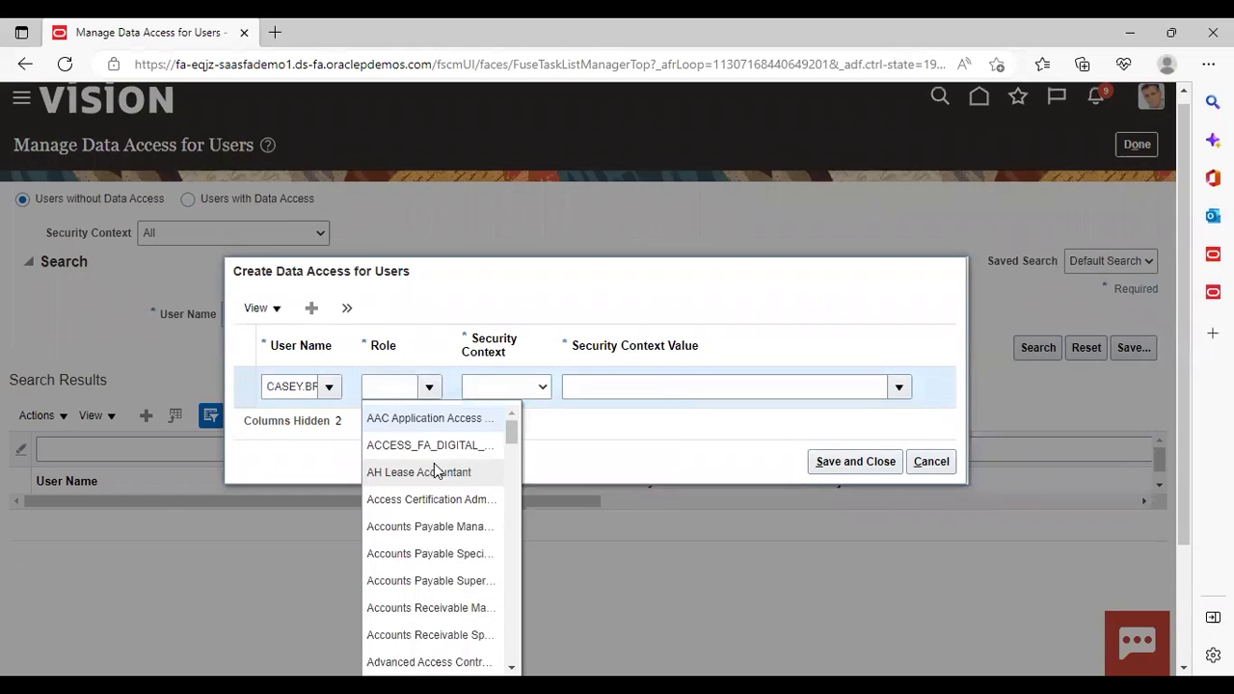
{"action": "left_click", "coordinate": [434, 465]}
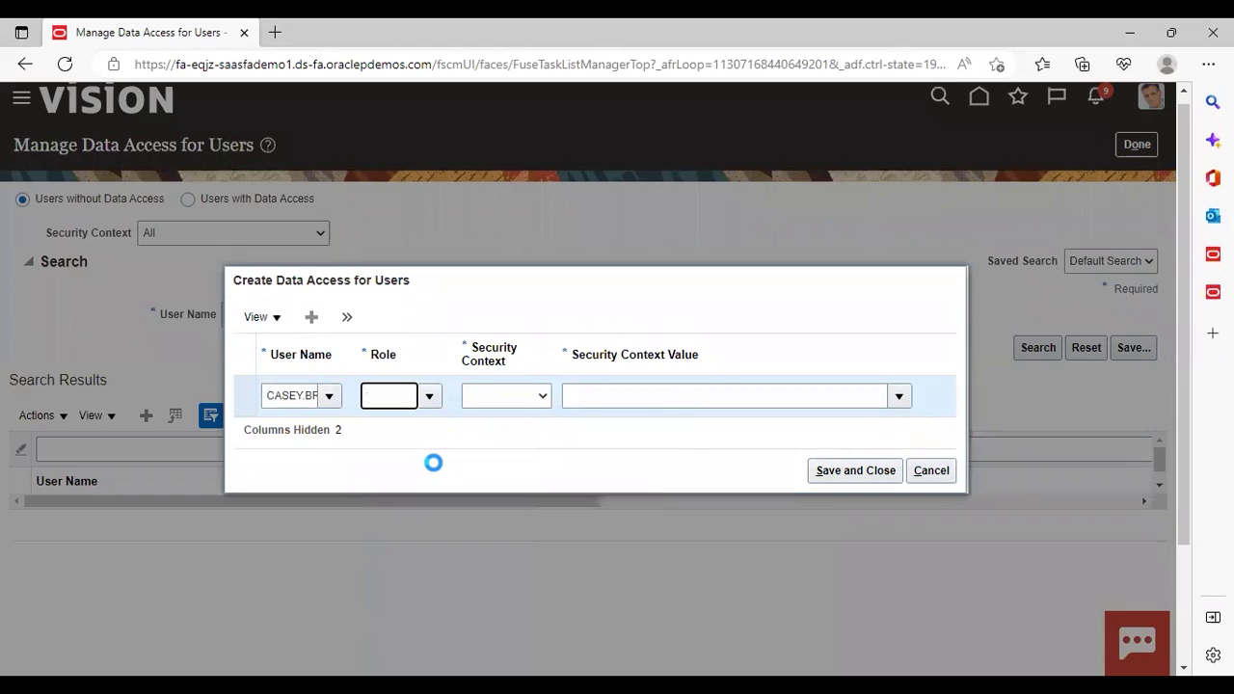
- Set the entry's security context to Business unit and its security context value to US1 Business Unit
{"action": "left_click", "coordinate": [545, 396]}
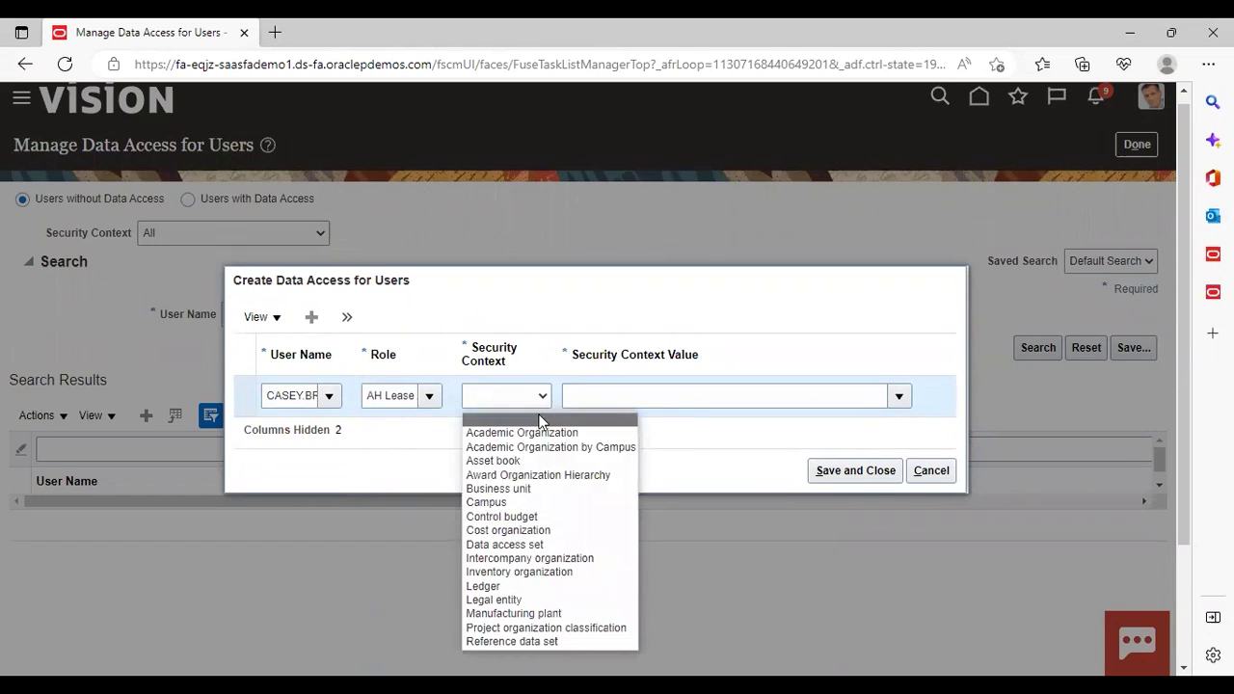
{"action": "left_click", "coordinate": [516, 488]}
{"action": "left_click", "coordinate": [805, 397]}
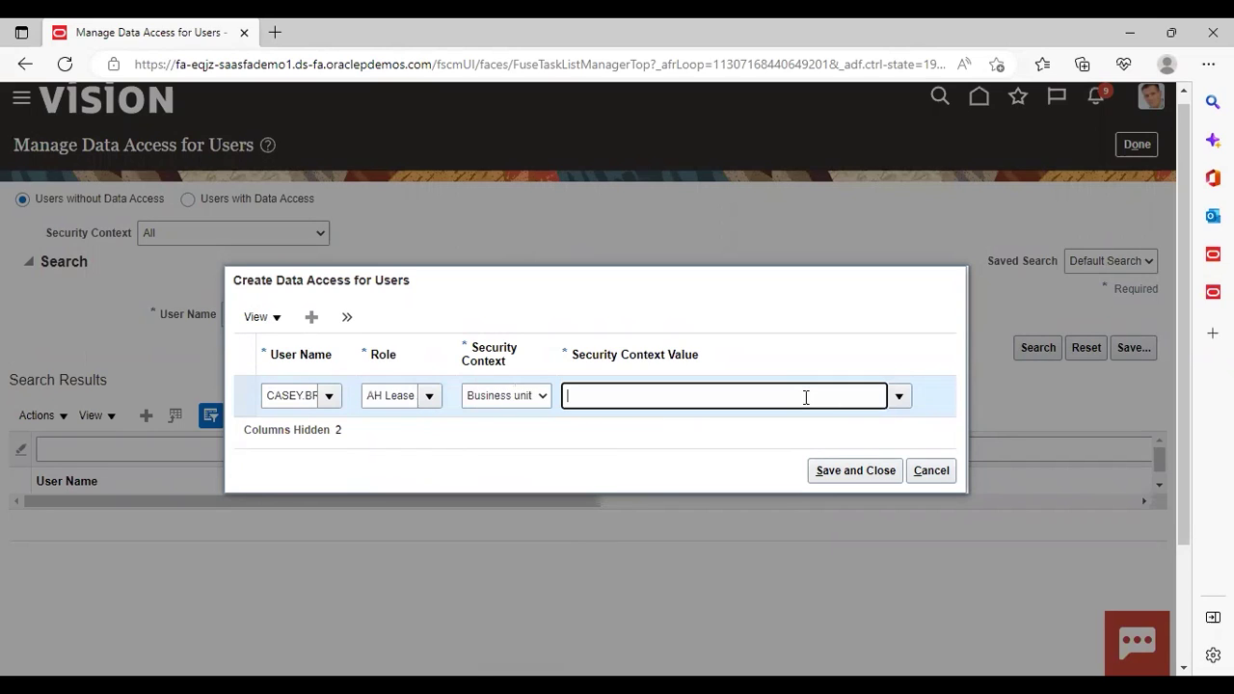
{"action": "type", "text": "us1"}
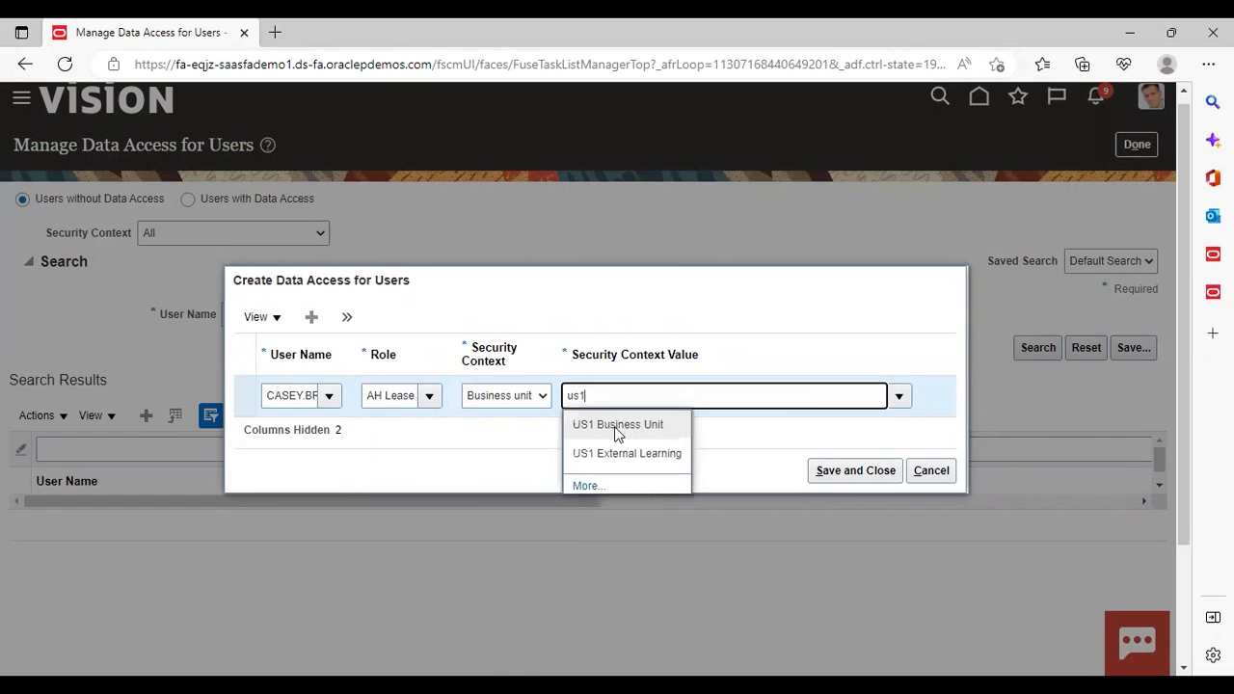
{"action": "left_click", "coordinate": [617, 426]}
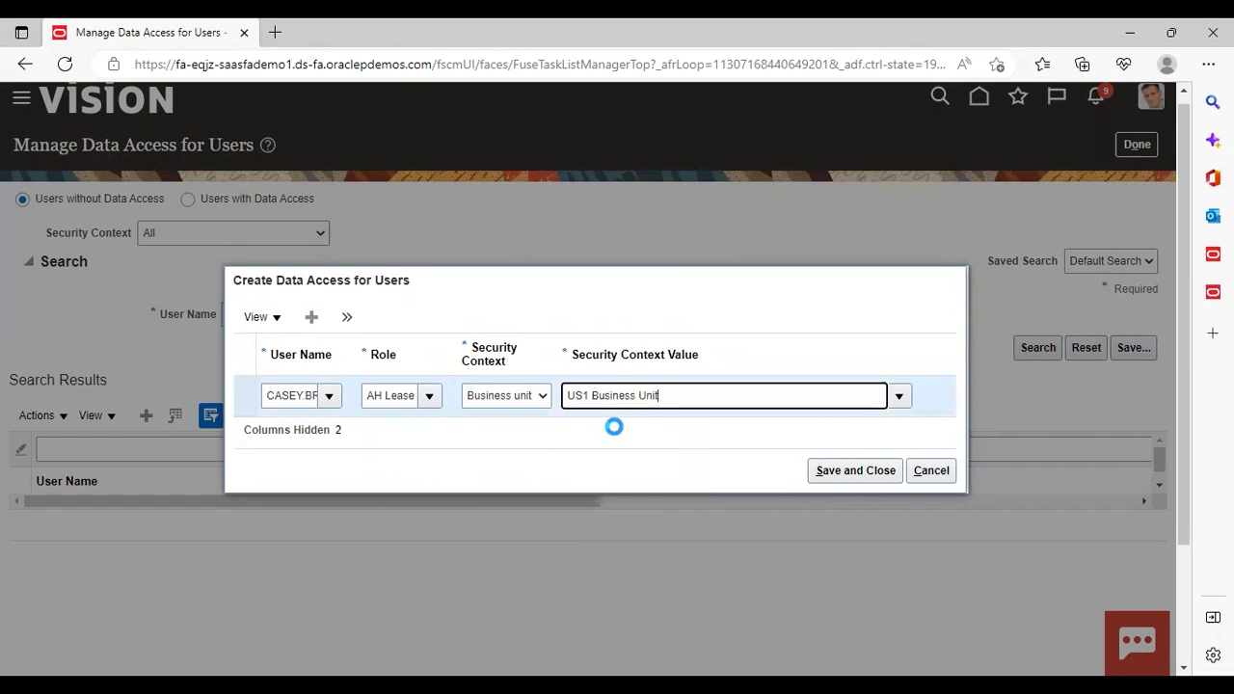
- Save the new data access entry and finish the Manage Data Access for Users task
{"action": "left_click", "coordinate": [849, 473]}
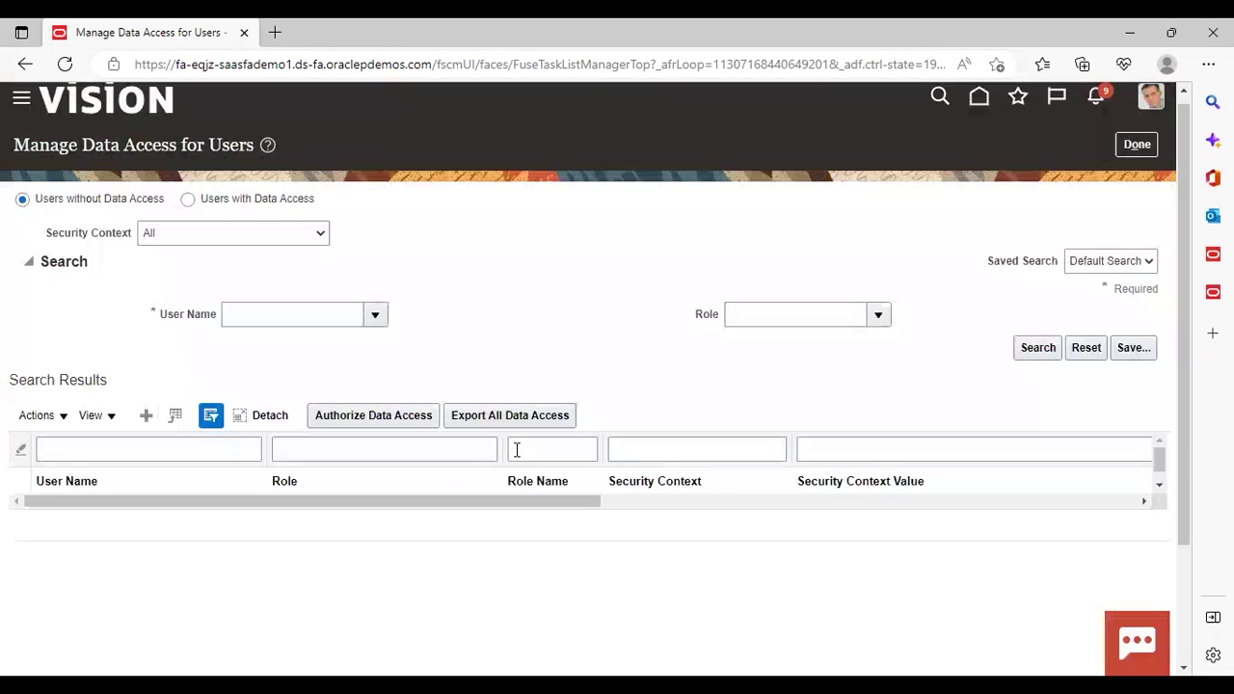
{"action": "left_click", "coordinate": [1133, 146]}
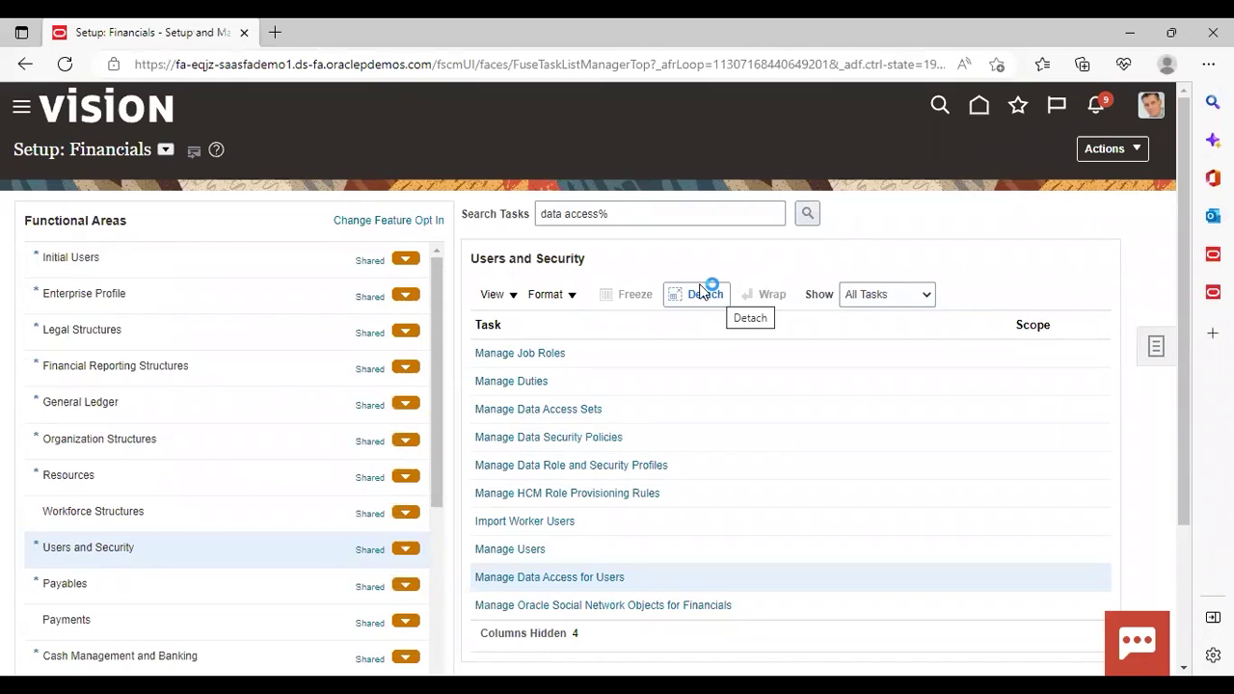
- Open the Scheduled Processes overview
{"action": "left_click", "coordinate": [22, 110]}
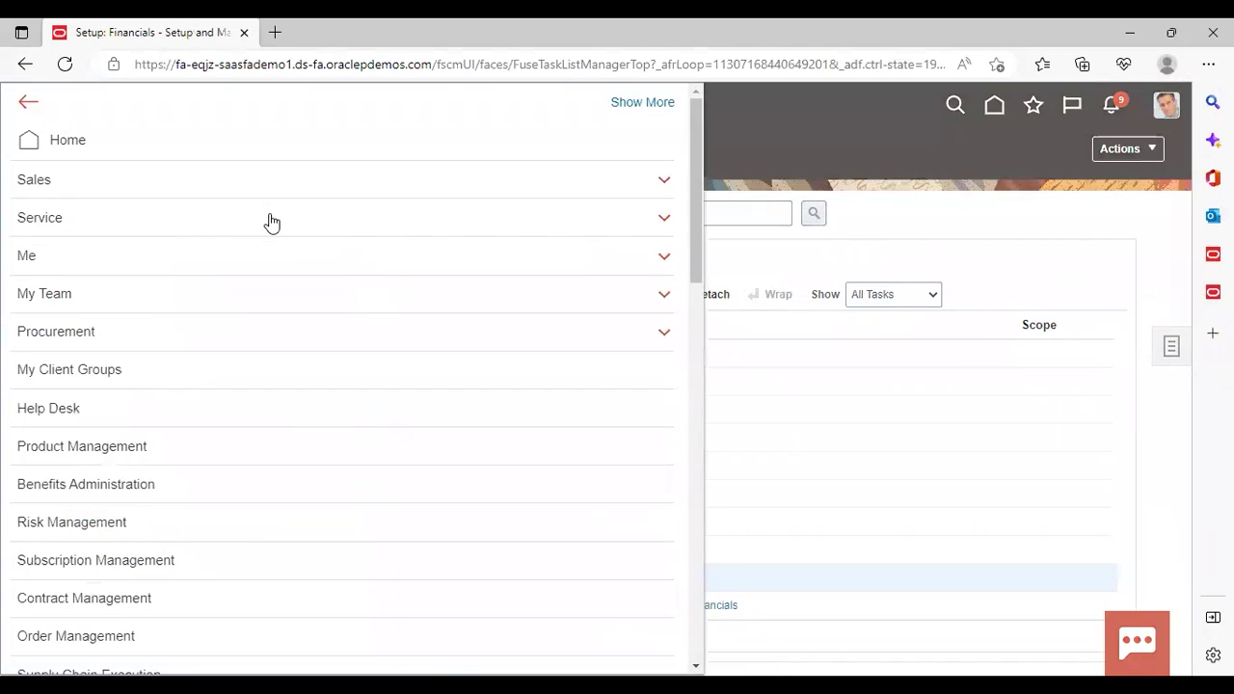
{"action": "scroll", "coordinate": [347, 386], "scroll_direction": "down", "scroll_amount": 15}
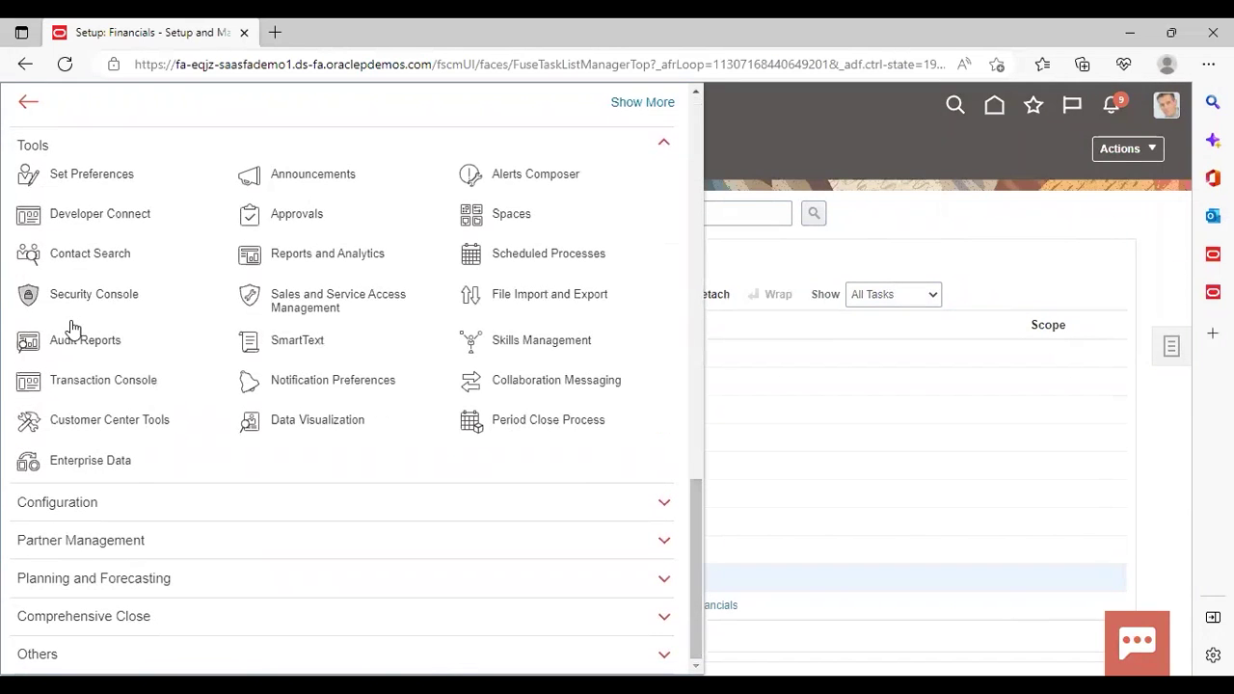
{"action": "left_click", "coordinate": [539, 257]}
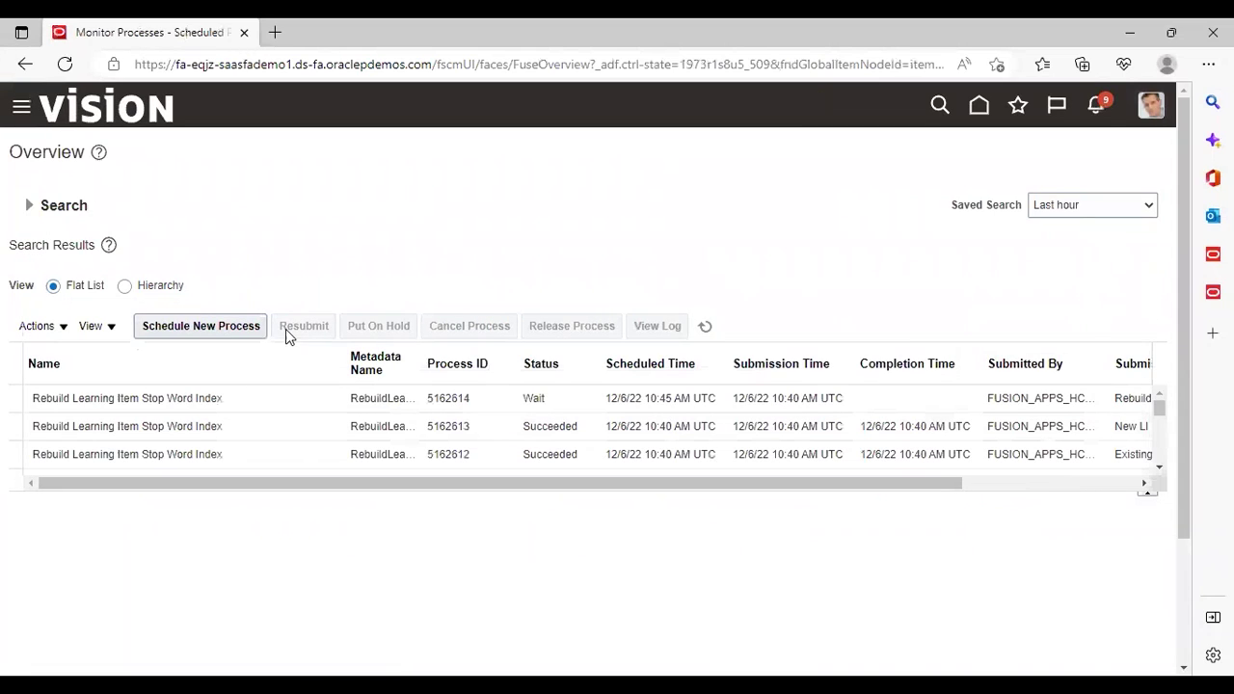
- Search the jobs for a new process for "ldap", review Retrieve Latest LDAP Changes, and leave without scheduling it
{"action": "left_click", "coordinate": [225, 333]}
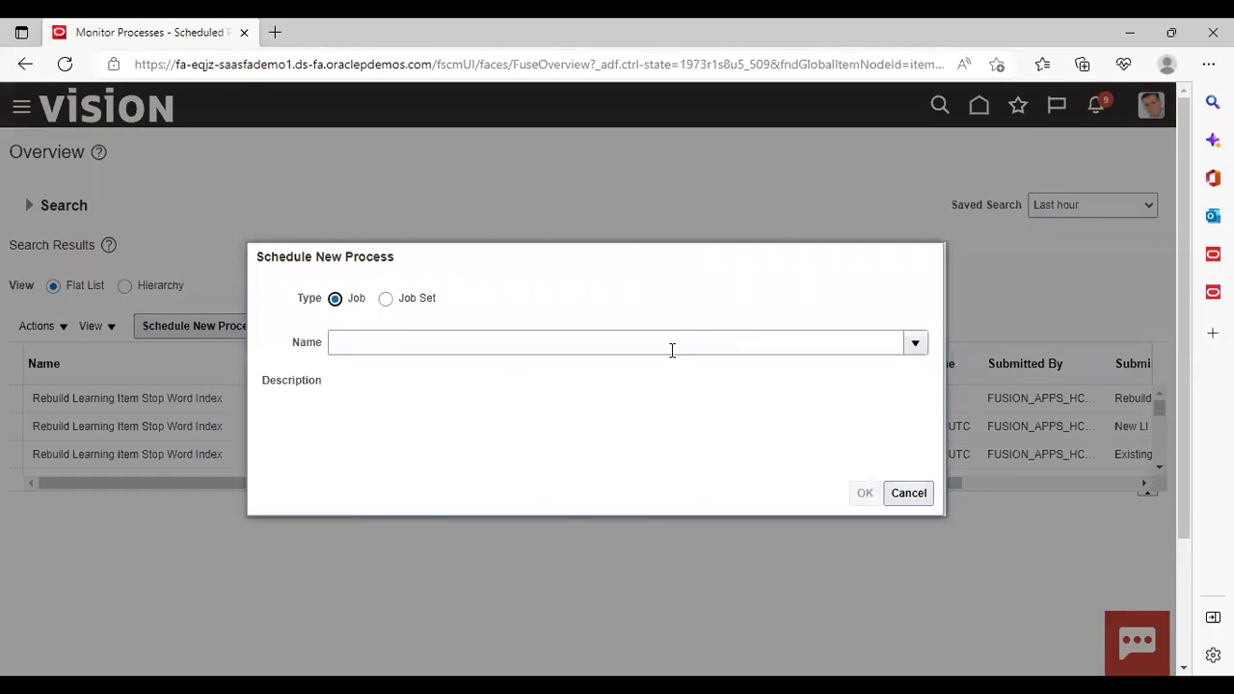
{"action": "left_click", "coordinate": [670, 345]}
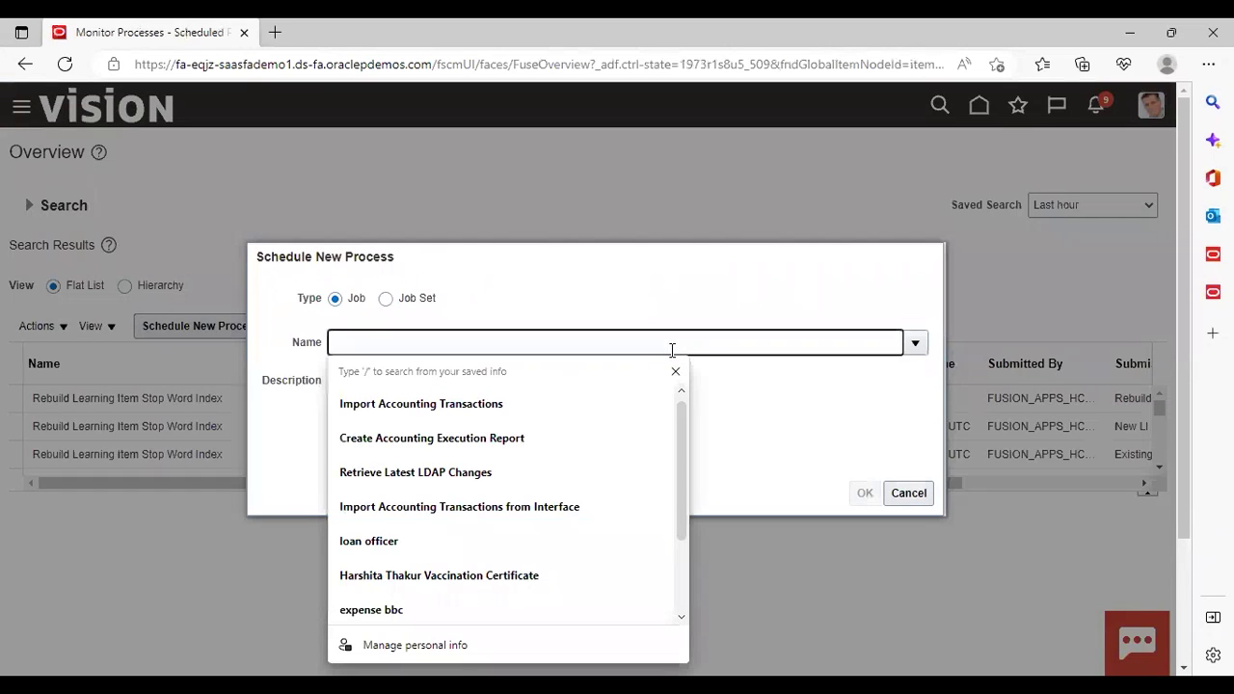
{"action": "type", "text": "ldap"}
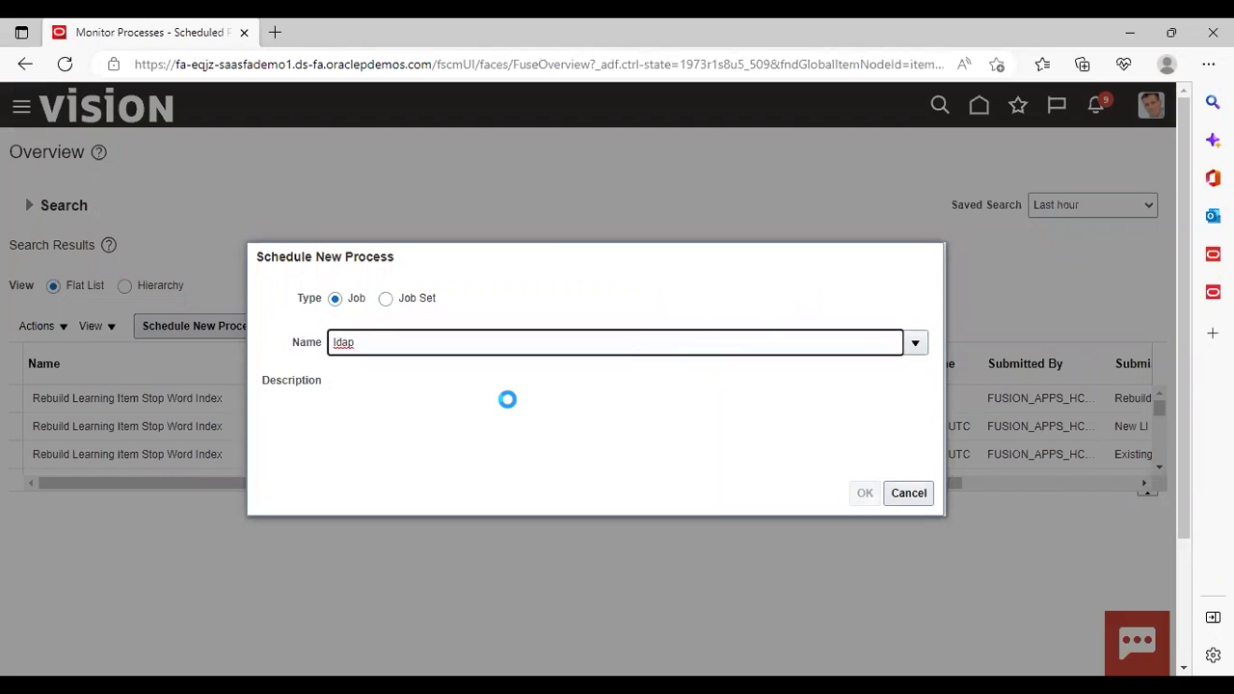
{"action": "left_click", "coordinate": [461, 415]}
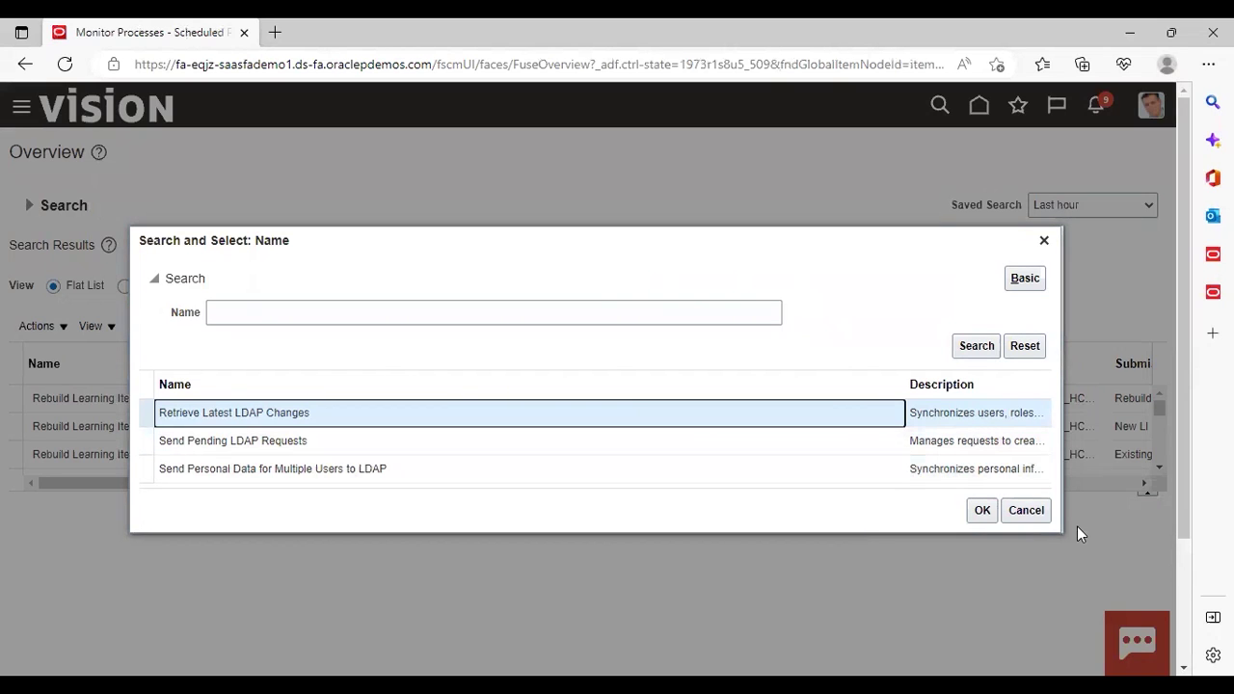
{"action": "left_click", "coordinate": [1026, 511]}
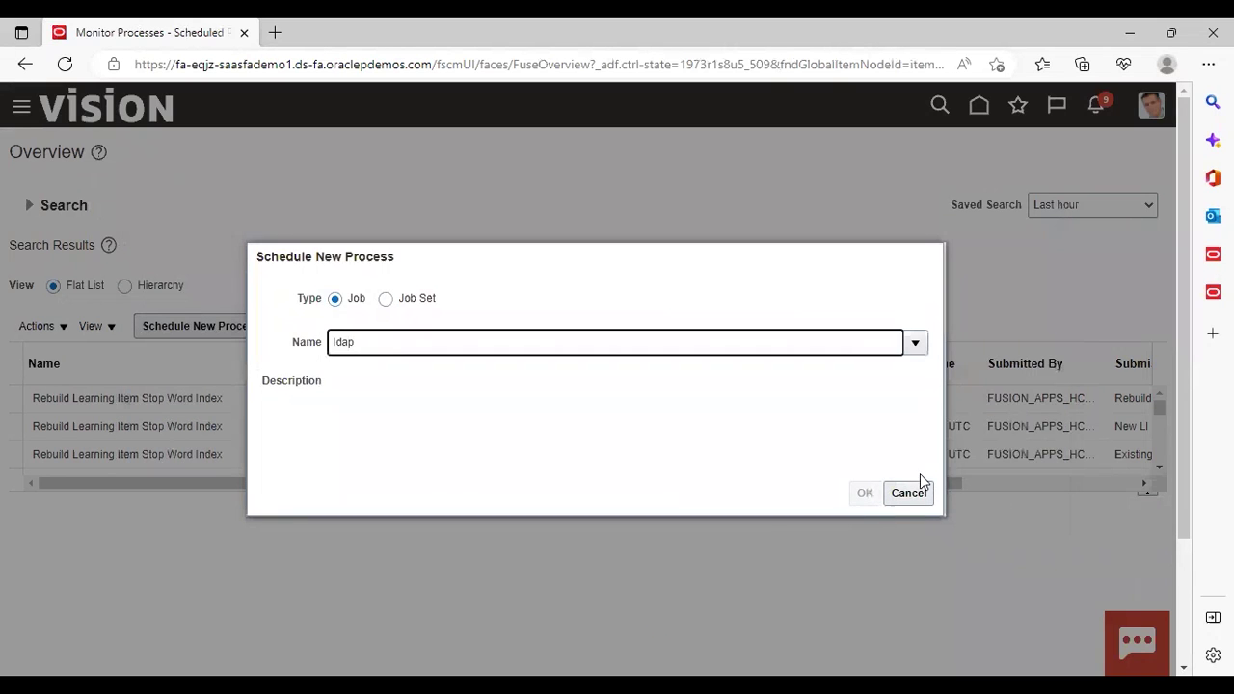
{"action": "left_click", "coordinate": [910, 501]}
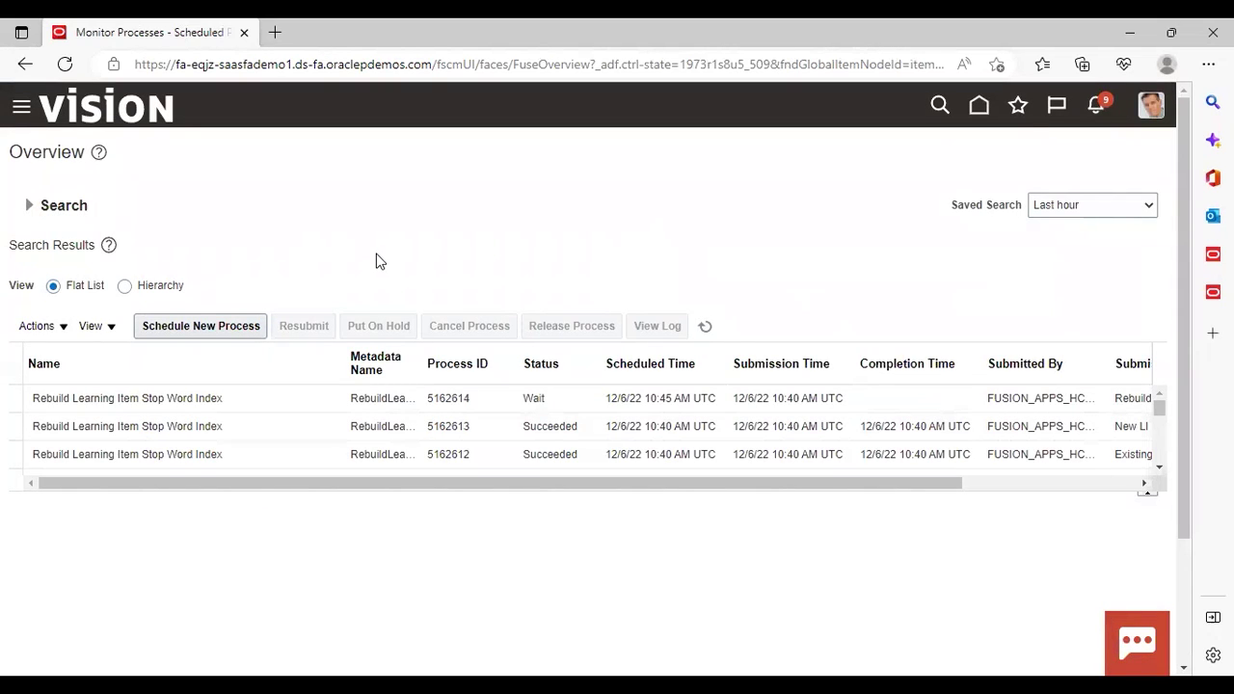
- Examine the Lease Accounting entries in the application navigator, then close it
{"action": "left_click", "coordinate": [19, 114]}
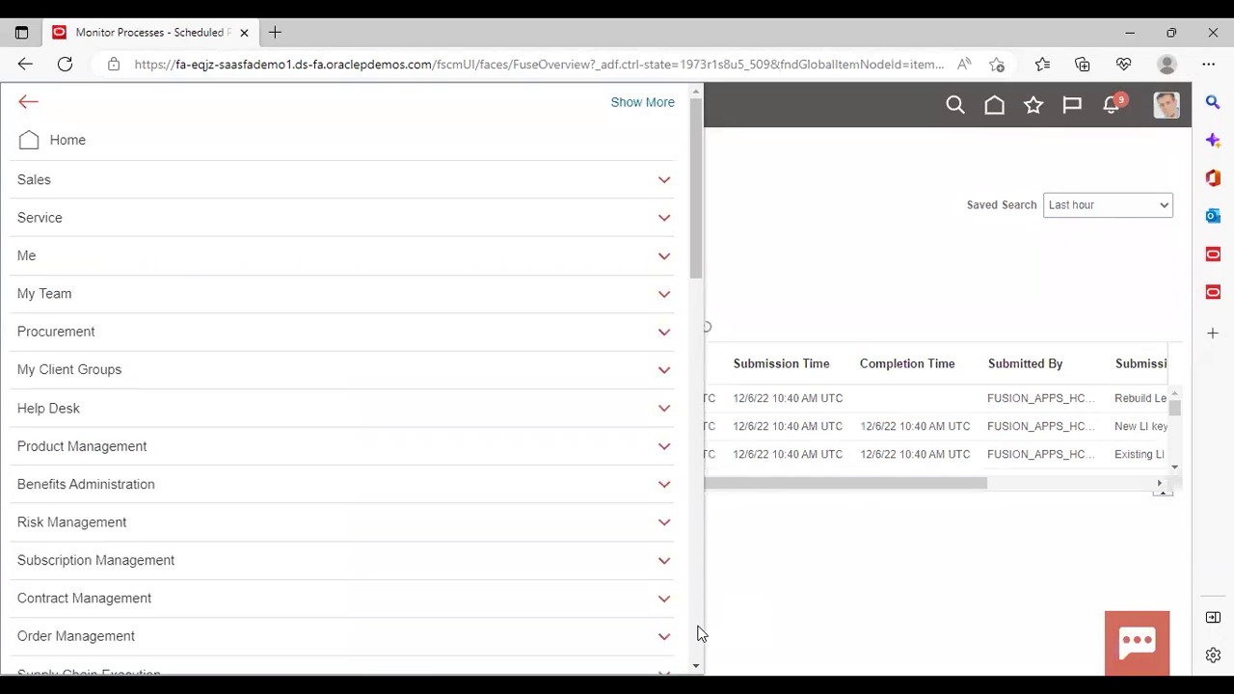
{"action": "scroll", "coordinate": [699, 634], "scroll_direction": "down", "scroll_amount": 15}
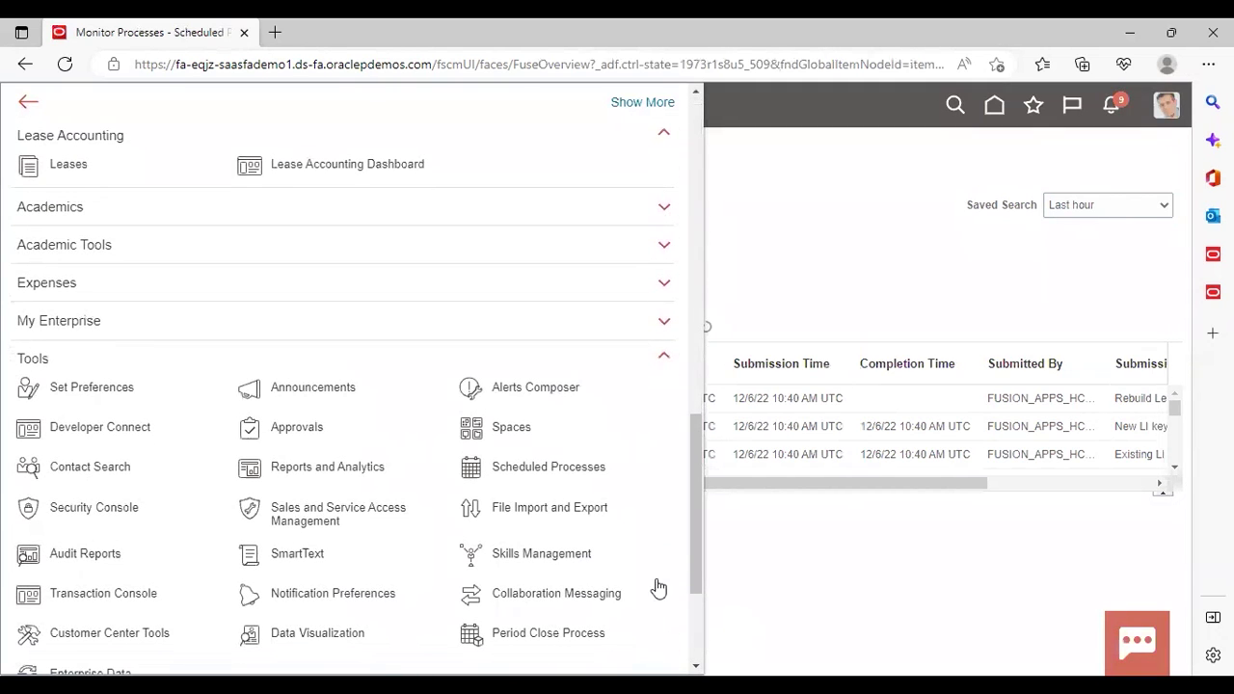
{"action": "left_click", "coordinate": [695, 93]}
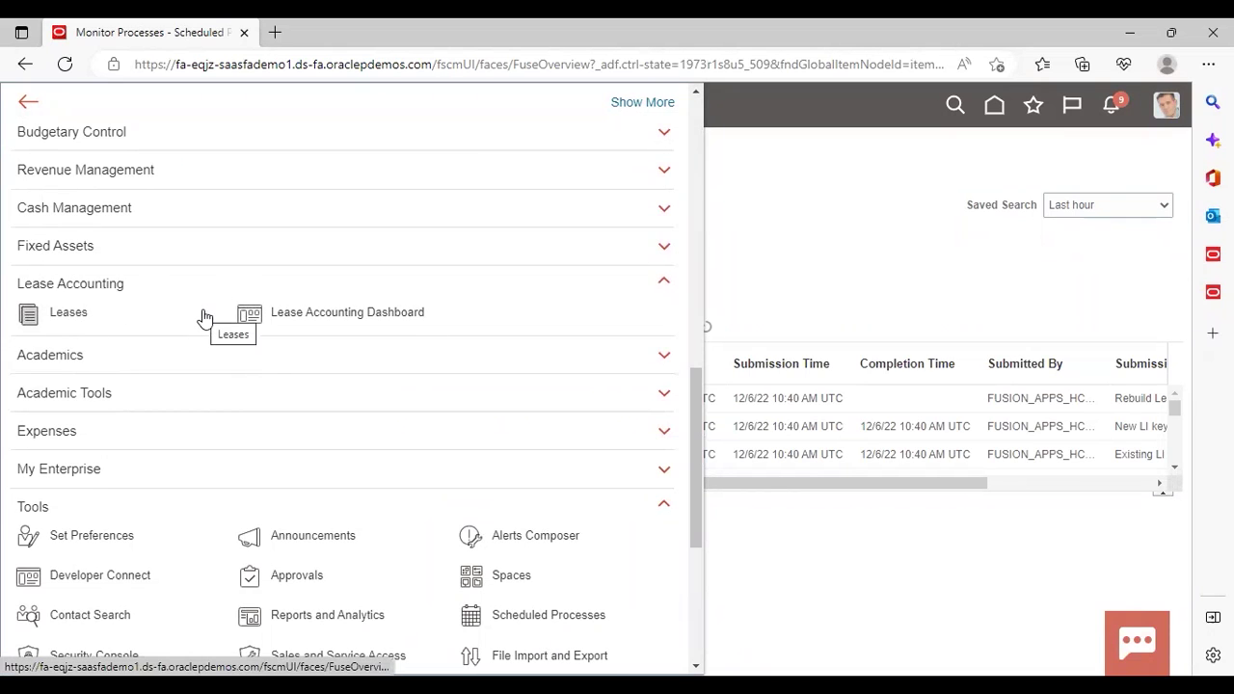
{"action": "left_click", "coordinate": [737, 208]}
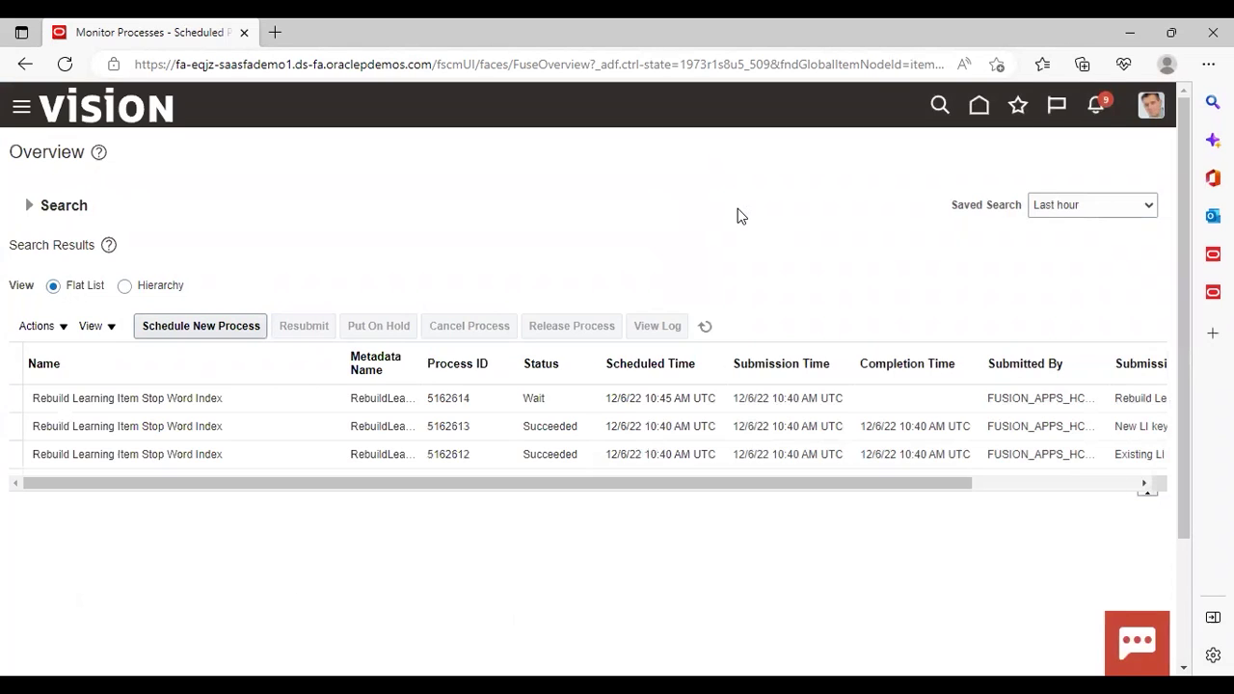
- Open Setup and Maintenance and switch the setup offering to Financials
{"action": "left_click", "coordinate": [1147, 108]}
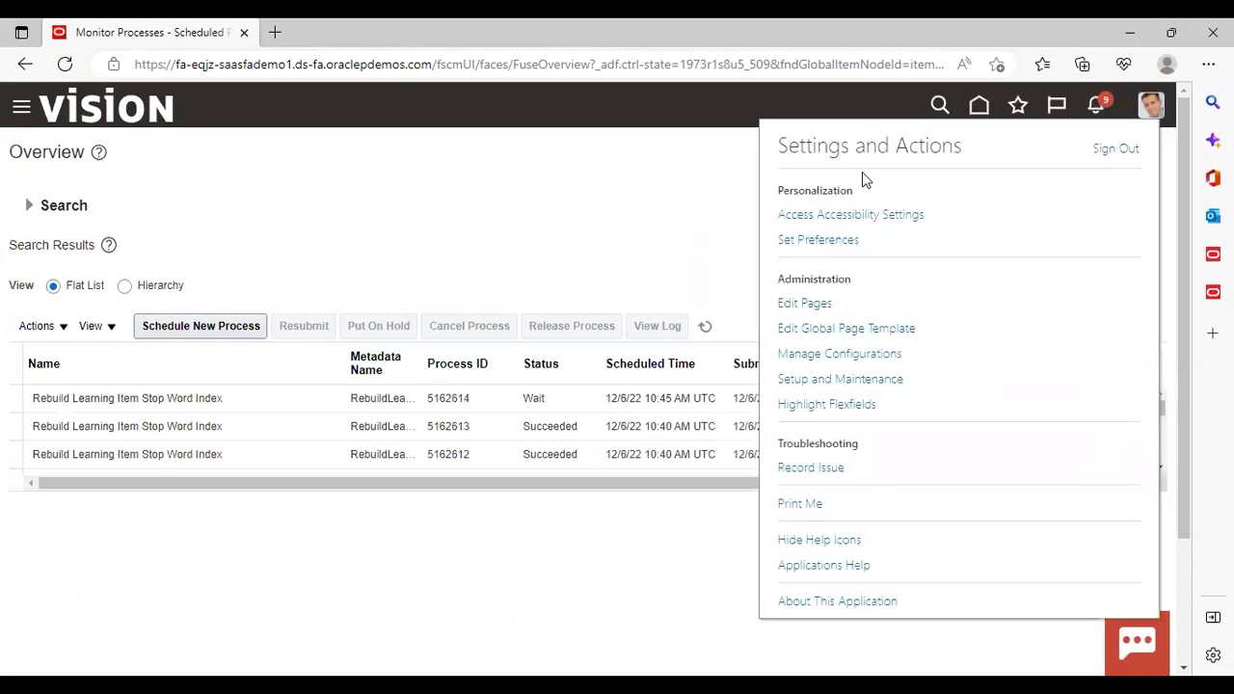
{"action": "left_click", "coordinate": [824, 382]}
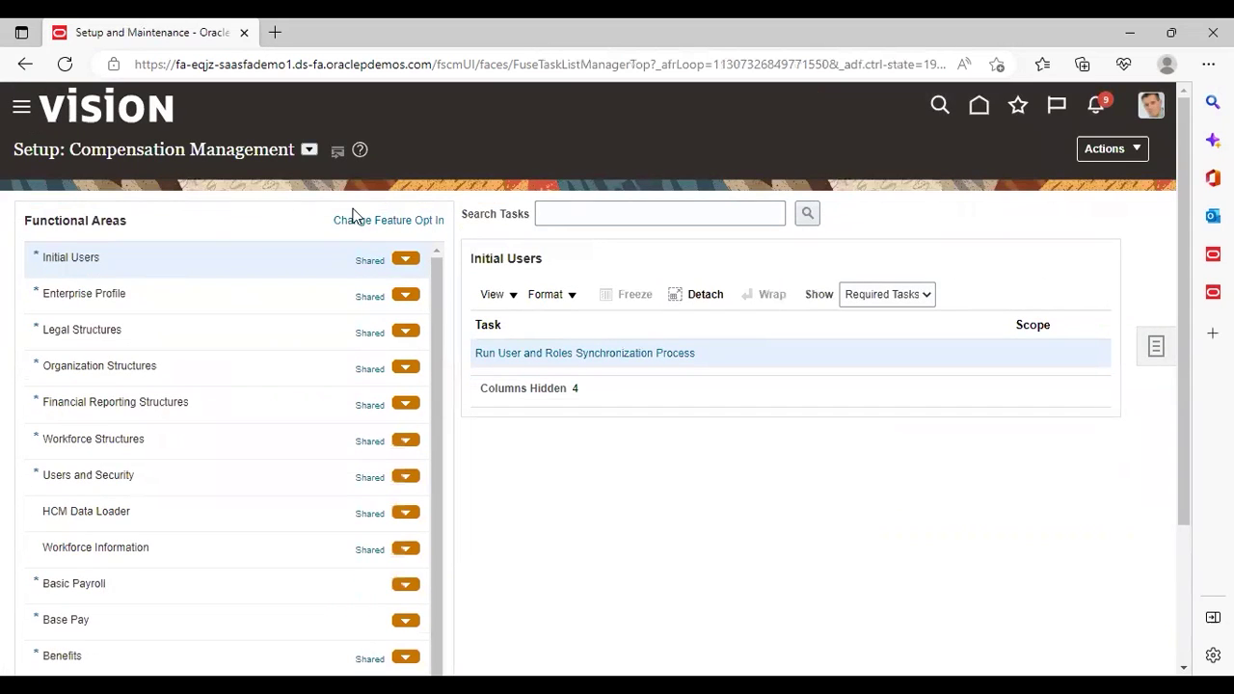
{"action": "left_click", "coordinate": [309, 149]}
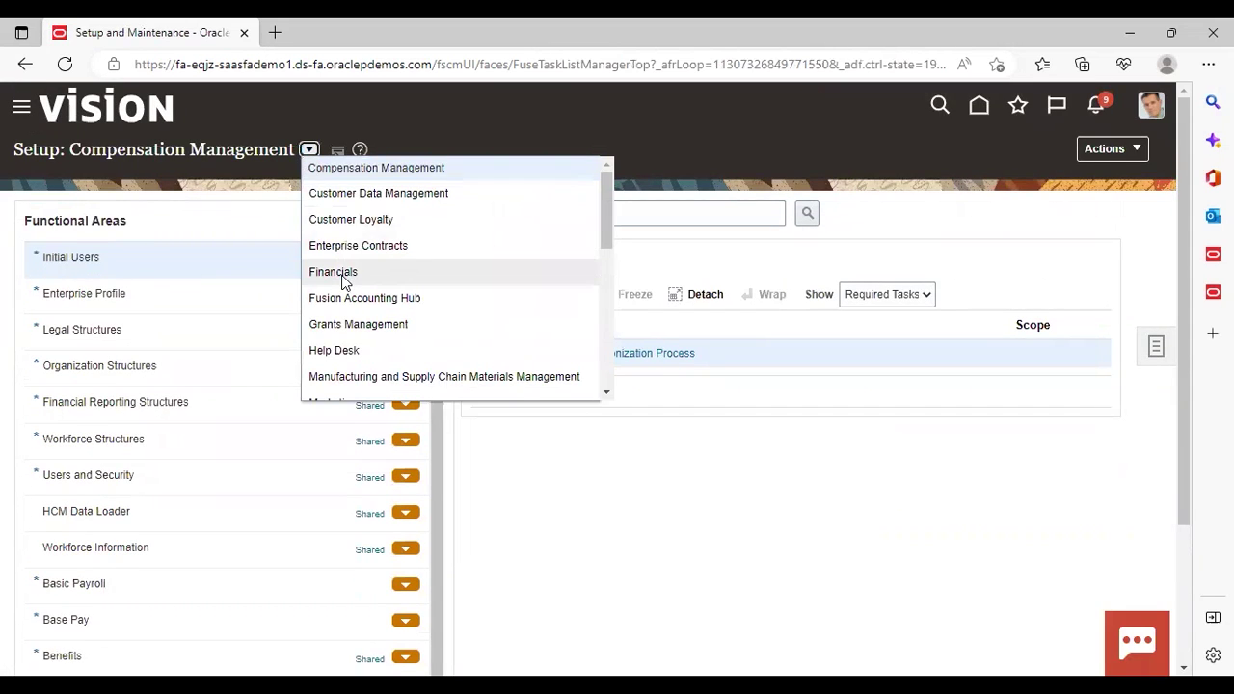
{"action": "left_click", "coordinate": [339, 273]}
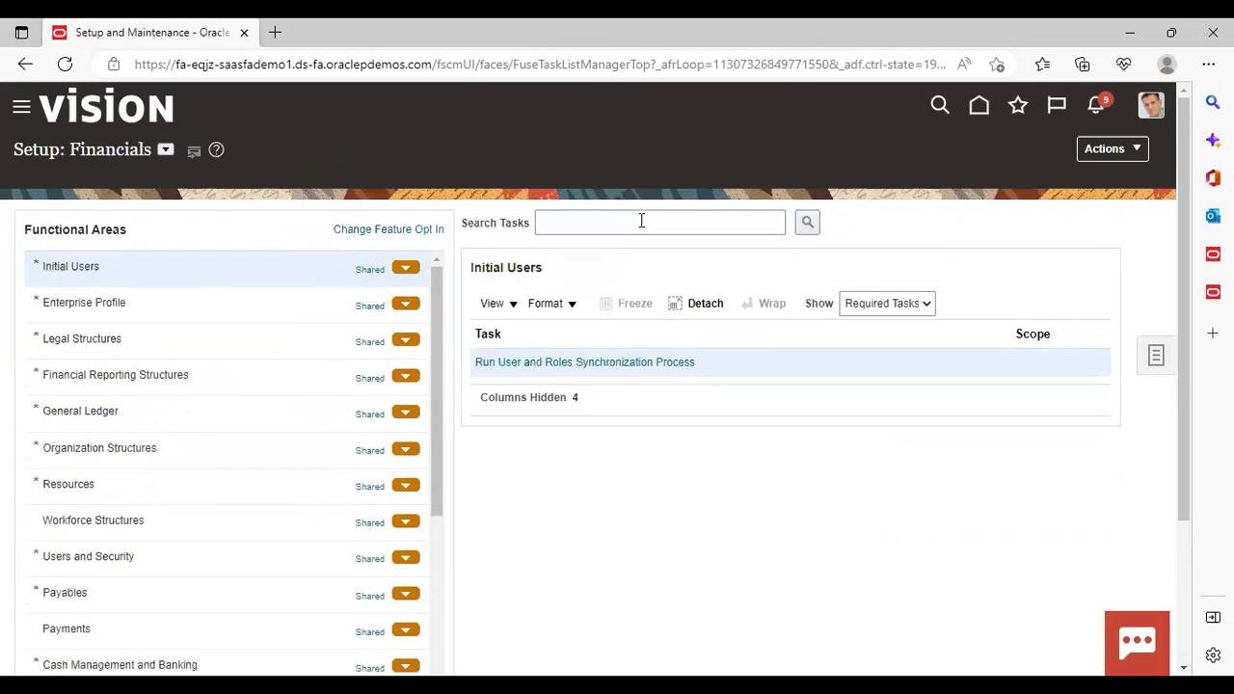
- Search the setup tasks for "location" and open the Manage Locations task
{"action": "left_click", "coordinate": [641, 214]}
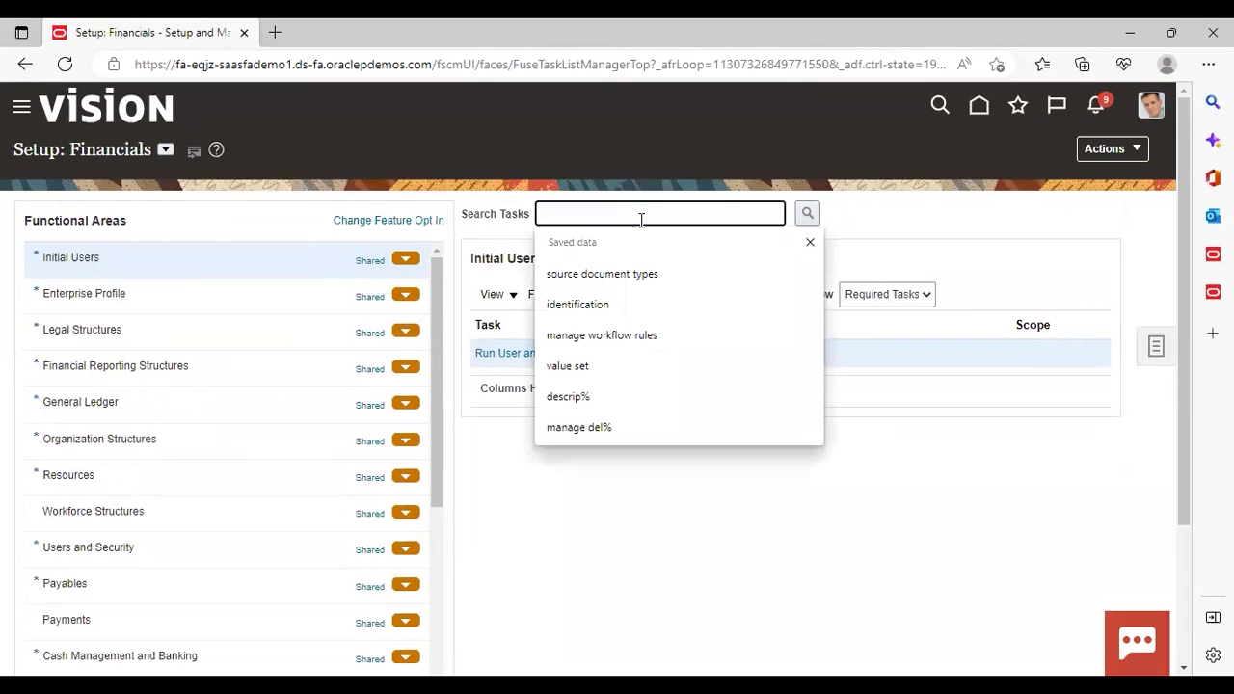
{"action": "type", "text": "location"}
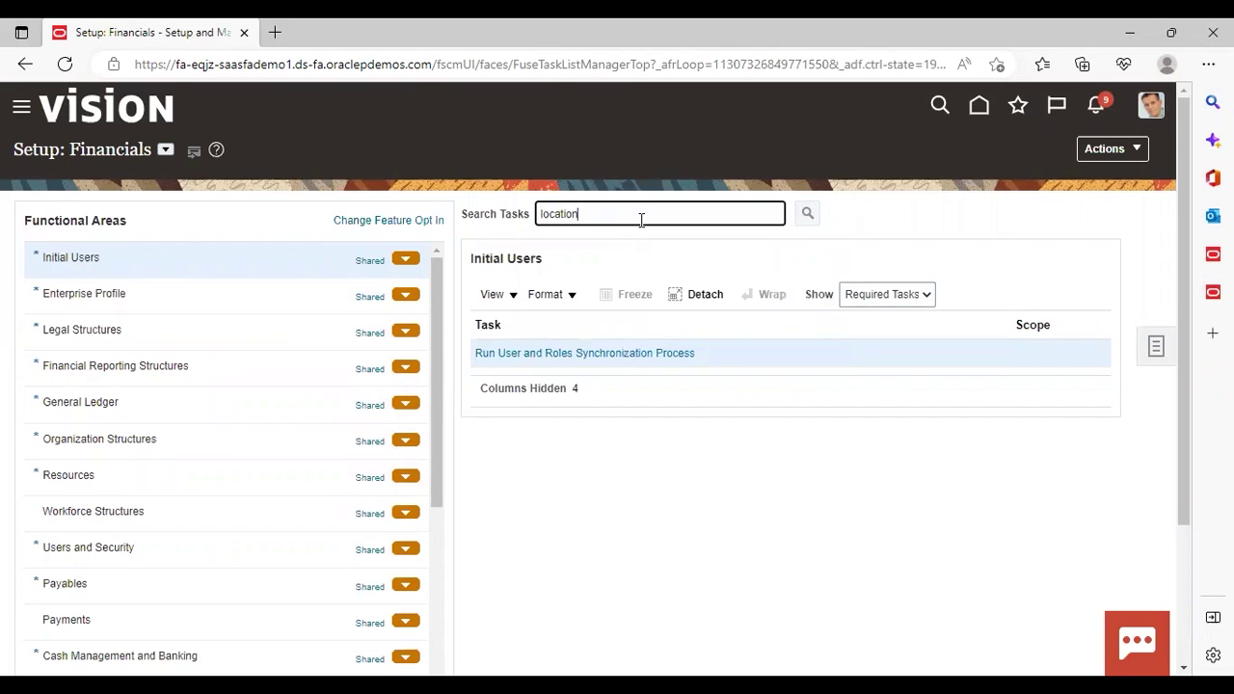
{"action": "key", "text": "Return"}
{"action": "left_click", "coordinate": [364, 264]}
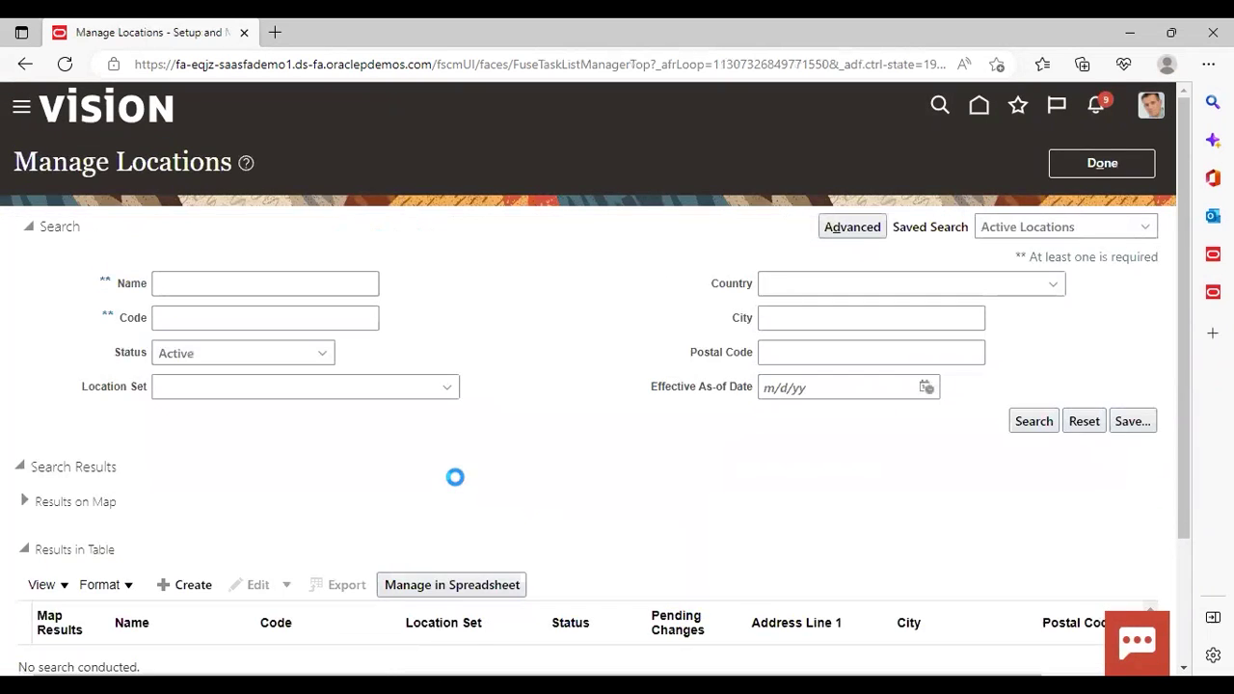
- Create a new location and name it AHlease_Location
{"action": "left_click", "coordinate": [181, 587]}
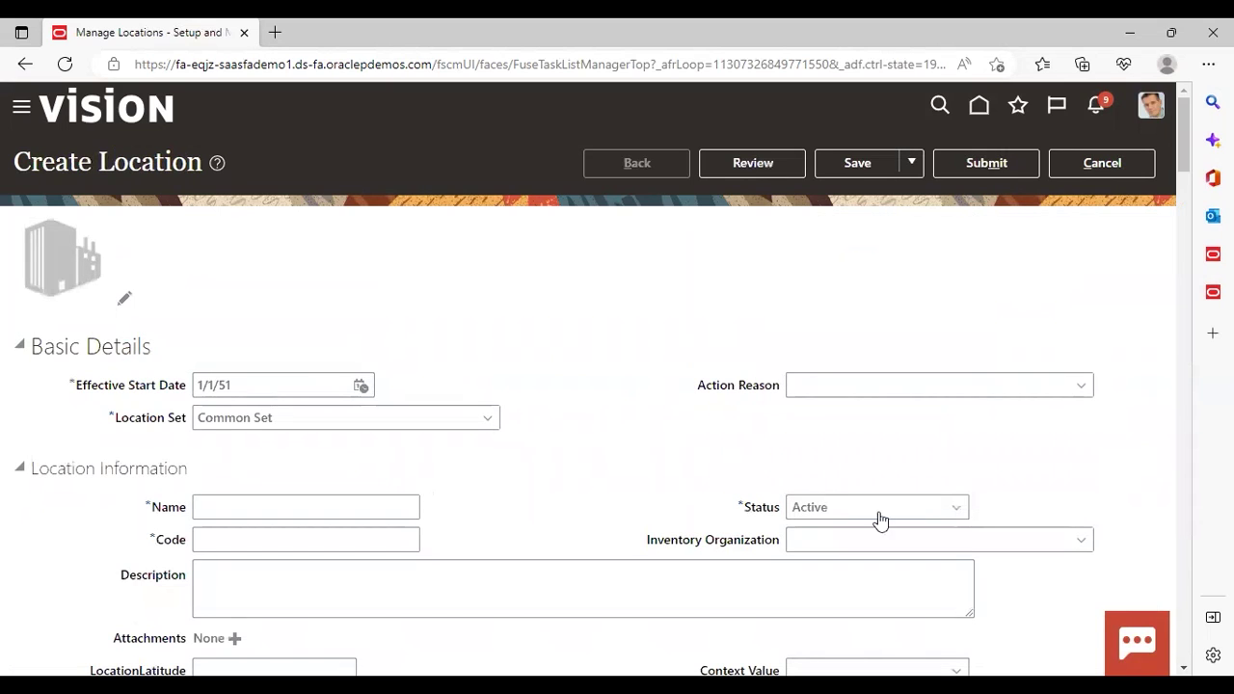
{"action": "scroll", "coordinate": [588, 385], "scroll_direction": "down", "scroll_amount": 2}
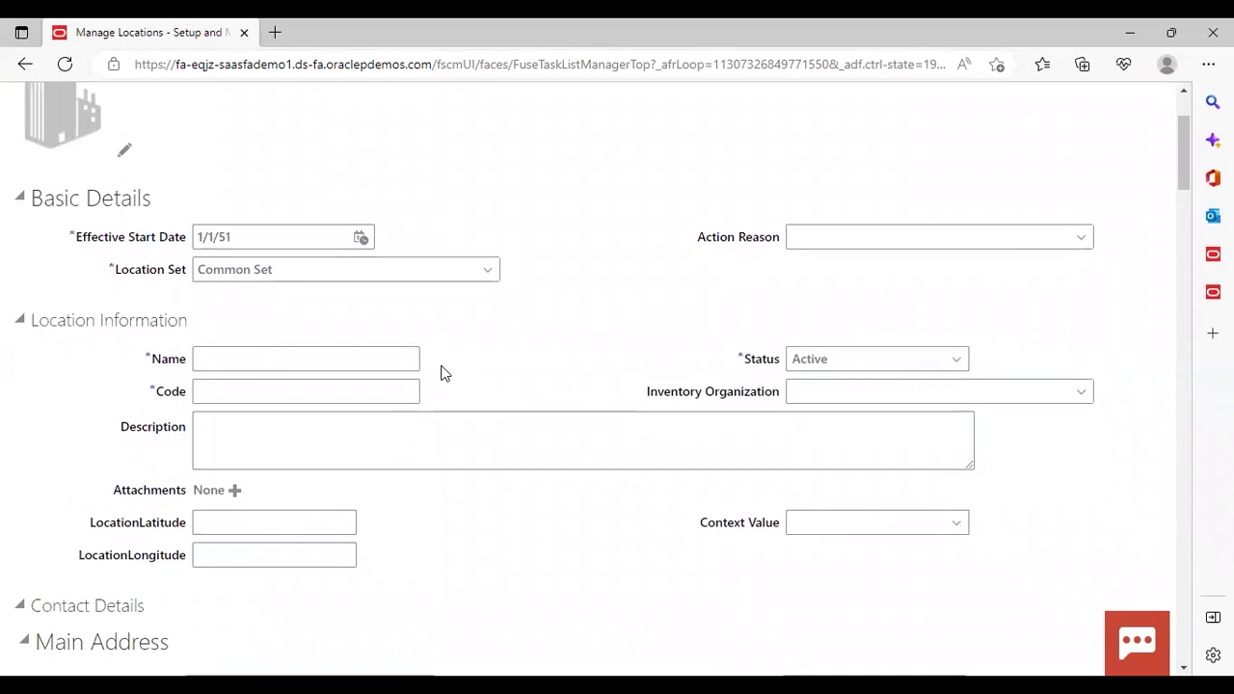
{"action": "left_click", "coordinate": [398, 352]}
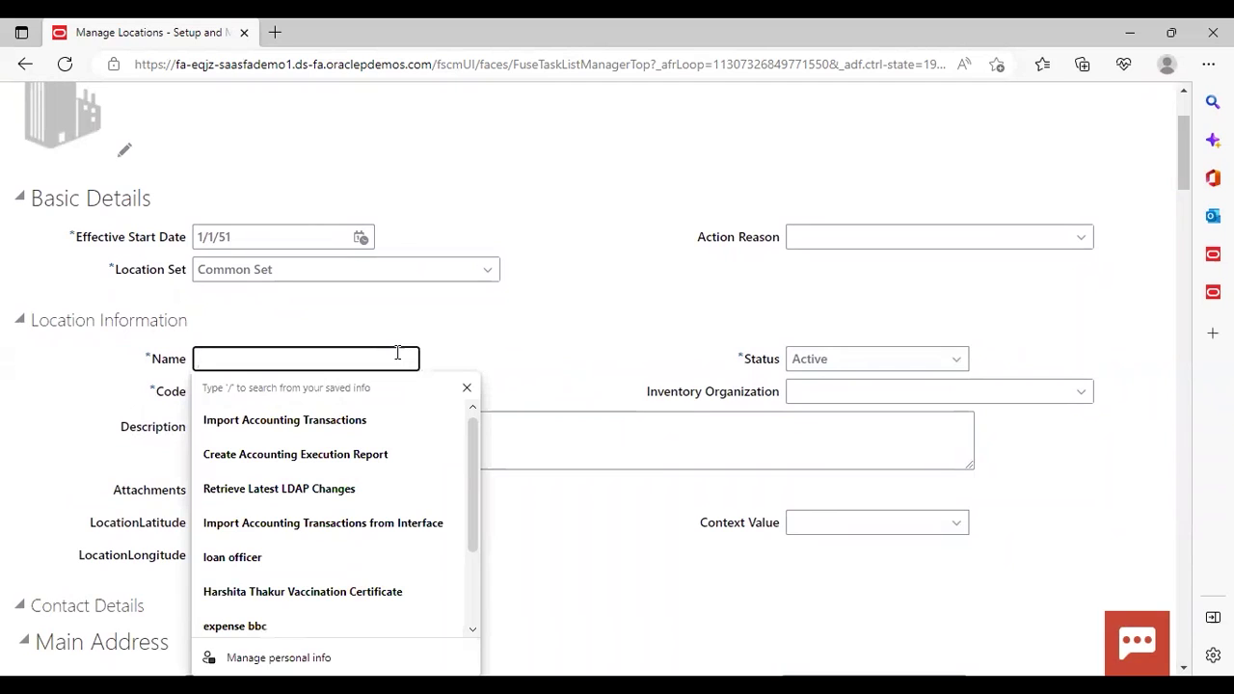
{"action": "type", "text": "AH "}
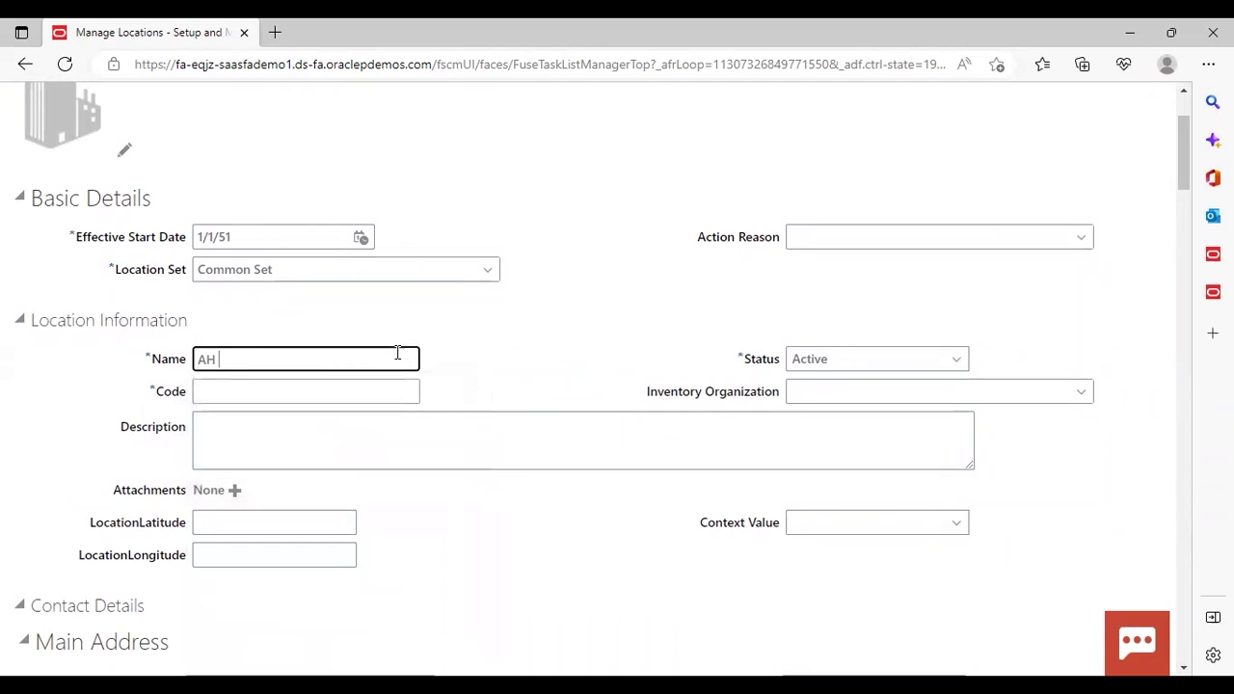
{"action": "type", "text": "laese"}
{"action": "key", "text": "BackSpace"}
{"action": "key", "text": "BackSpace"}
{"action": "key", "text": "BackSpace"}
{"action": "key", "text": "BackSpace"}
{"action": "type", "text": "ease_Loac"}
{"action": "key", "text": "BackSpace"}
{"action": "key", "text": "BackSpace"}
{"action": "type", "text": "cation"}
- Set the new location's code to AH_LEASE_LOCATION
{"action": "left_click", "coordinate": [390, 387]}
{"action": "type", "text": "AH_"}
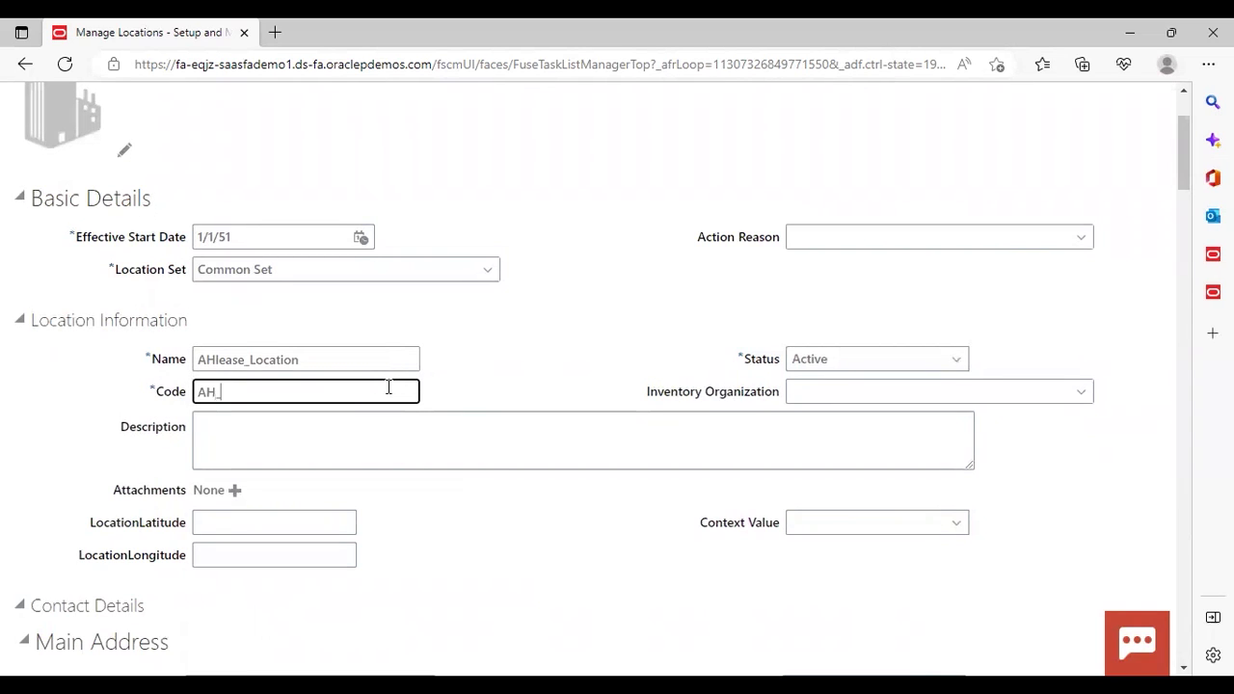
{"action": "type", "text": "LEASE_LOCATION"}
{"action": "left_click", "coordinate": [527, 340]}
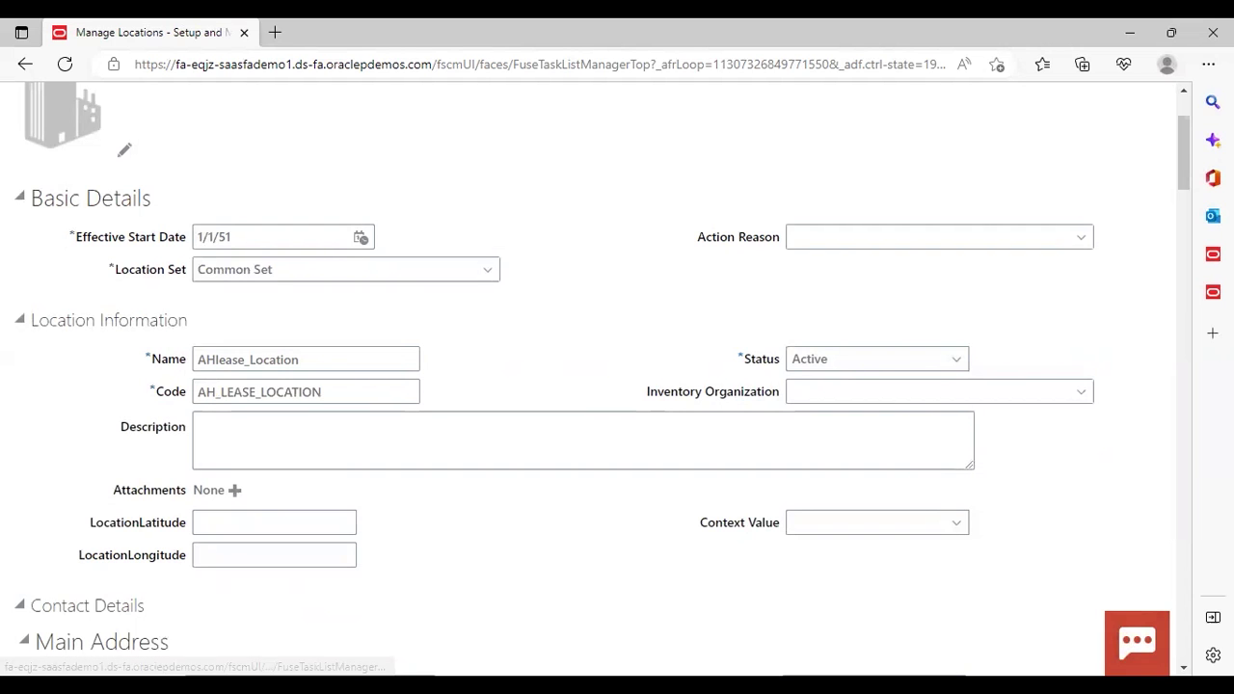
- Fill in the first address line of the location's main address
{"action": "scroll", "coordinate": [468, 350], "scroll_direction": "down", "scroll_amount": 5}
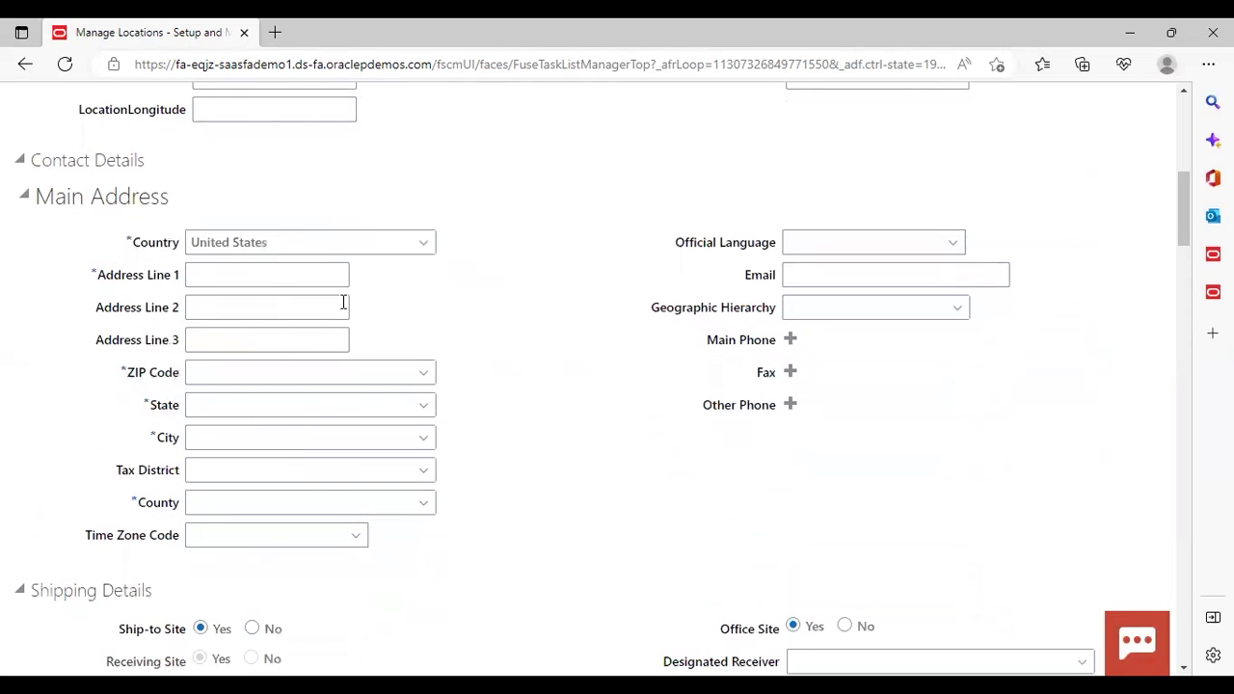
{"action": "left_click", "coordinate": [316, 275]}
{"action": "type", "text": "A"}
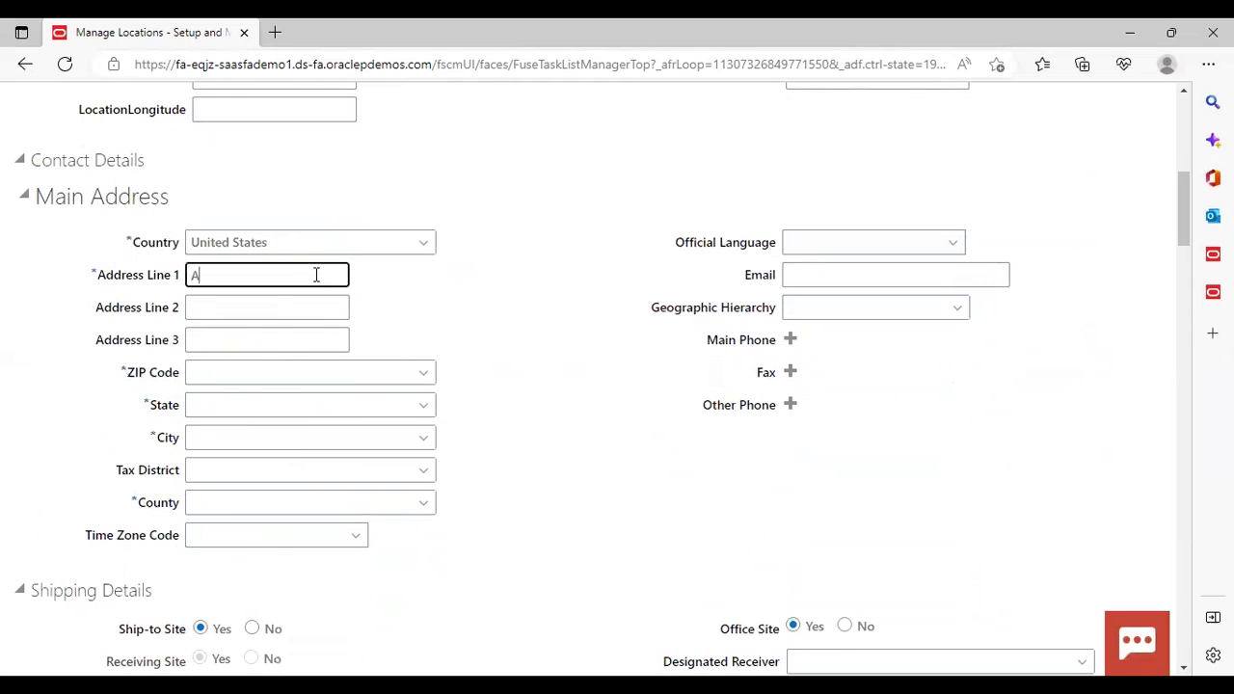
{"action": "type", "text": "H main street"}
{"action": "left_click", "coordinate": [399, 308]}
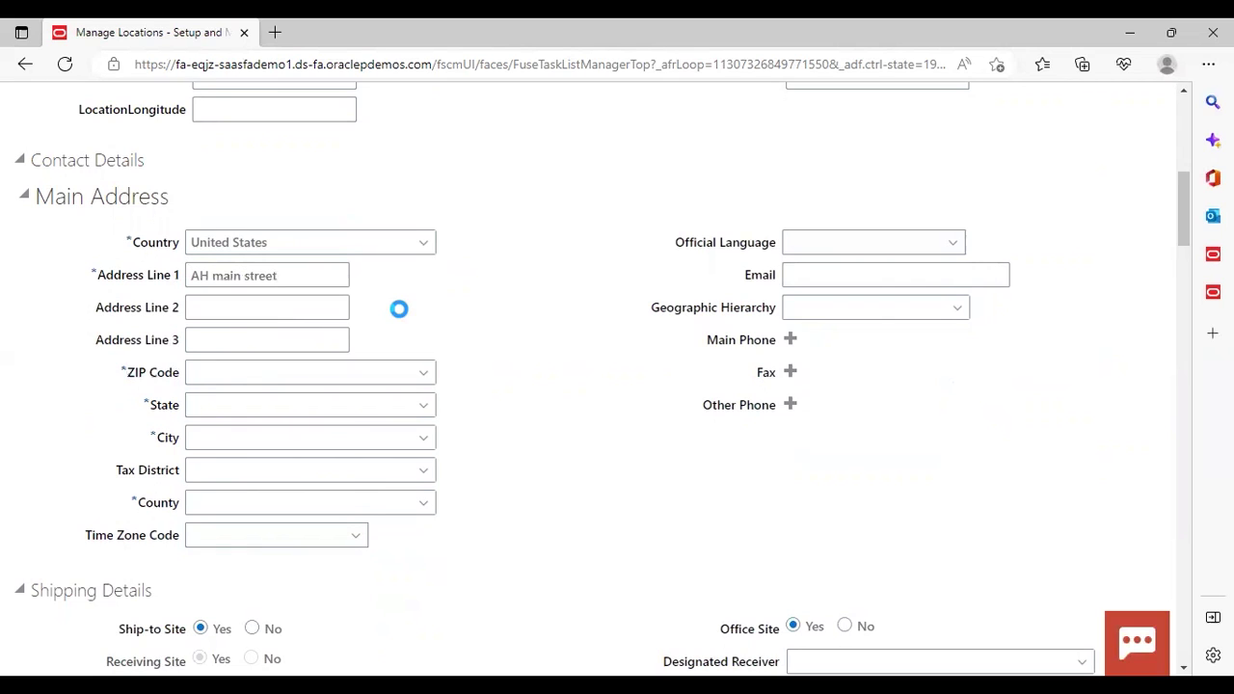
- Search the main address's ZIP codes by 6 and select the one for Harvard, Boone, IL
{"action": "left_click", "coordinate": [422, 371]}
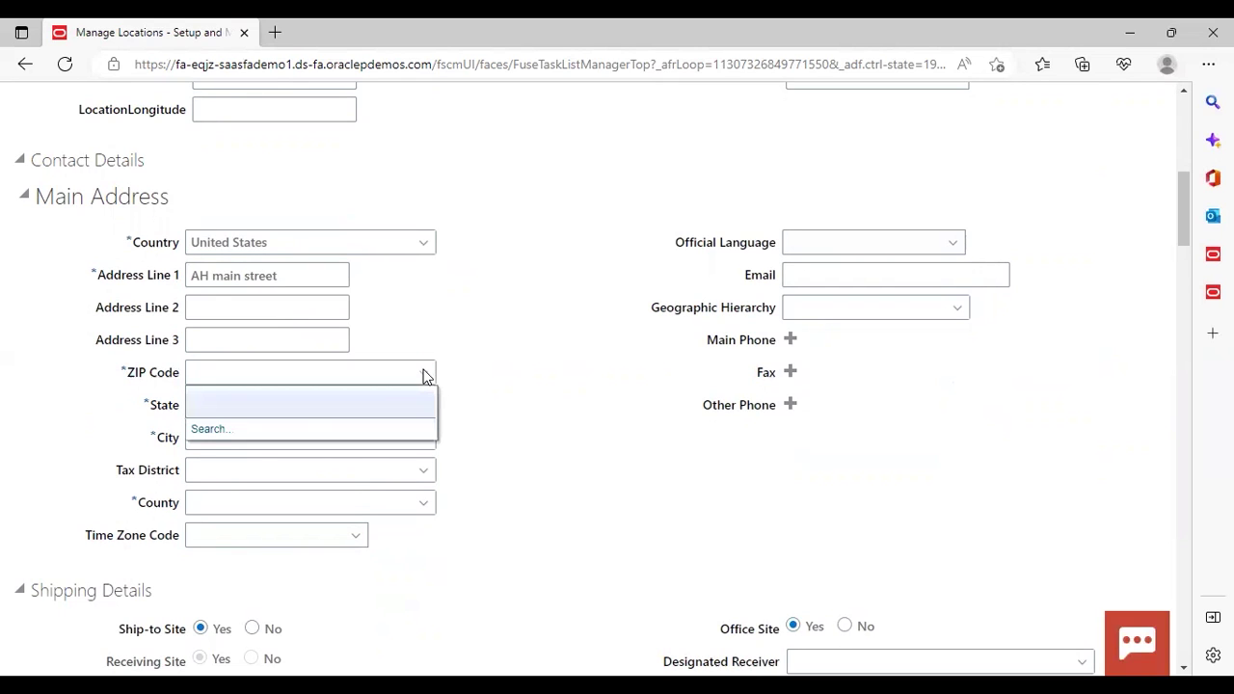
{"action": "left_click", "coordinate": [204, 424]}
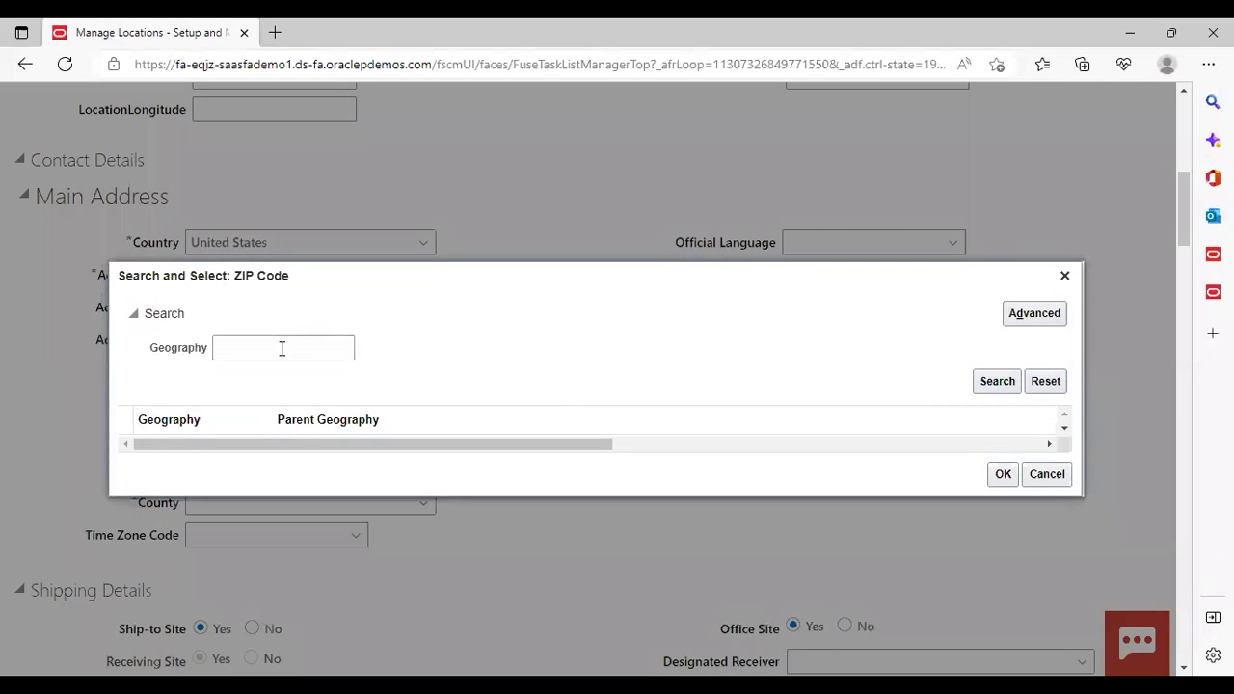
{"action": "left_click", "coordinate": [282, 348]}
{"action": "type", "text": "6"}
{"action": "key", "text": "Return"}
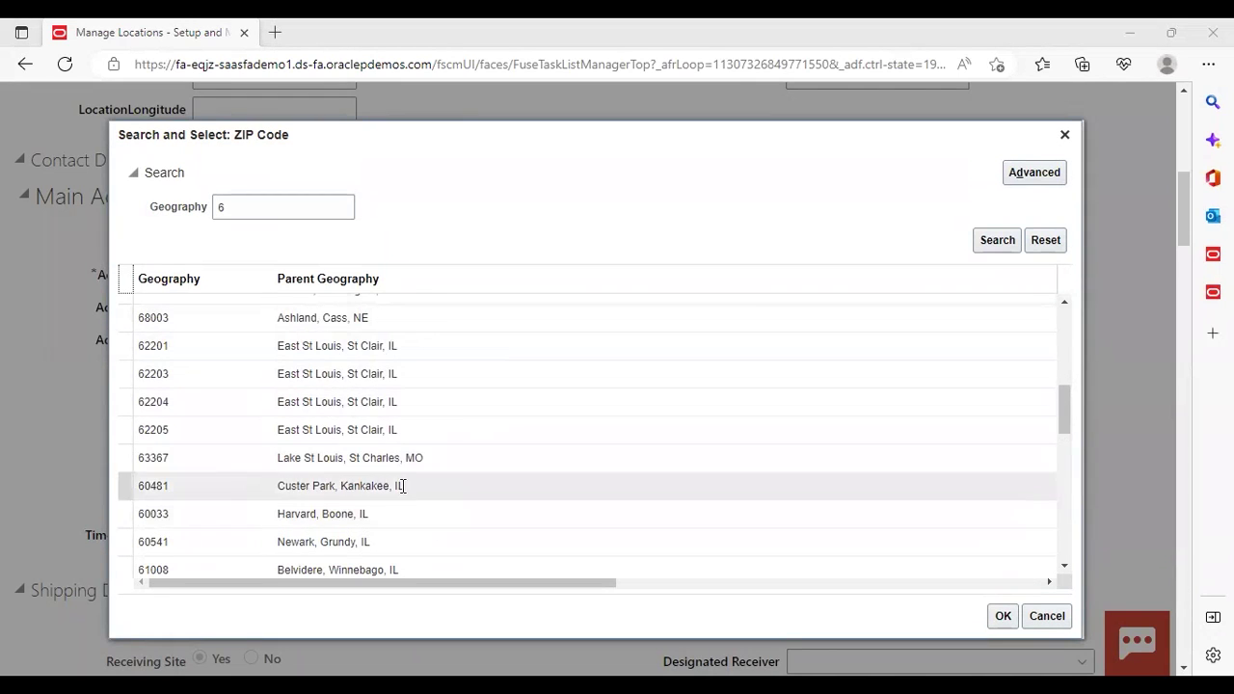
{"action": "left_click", "coordinate": [383, 522]}
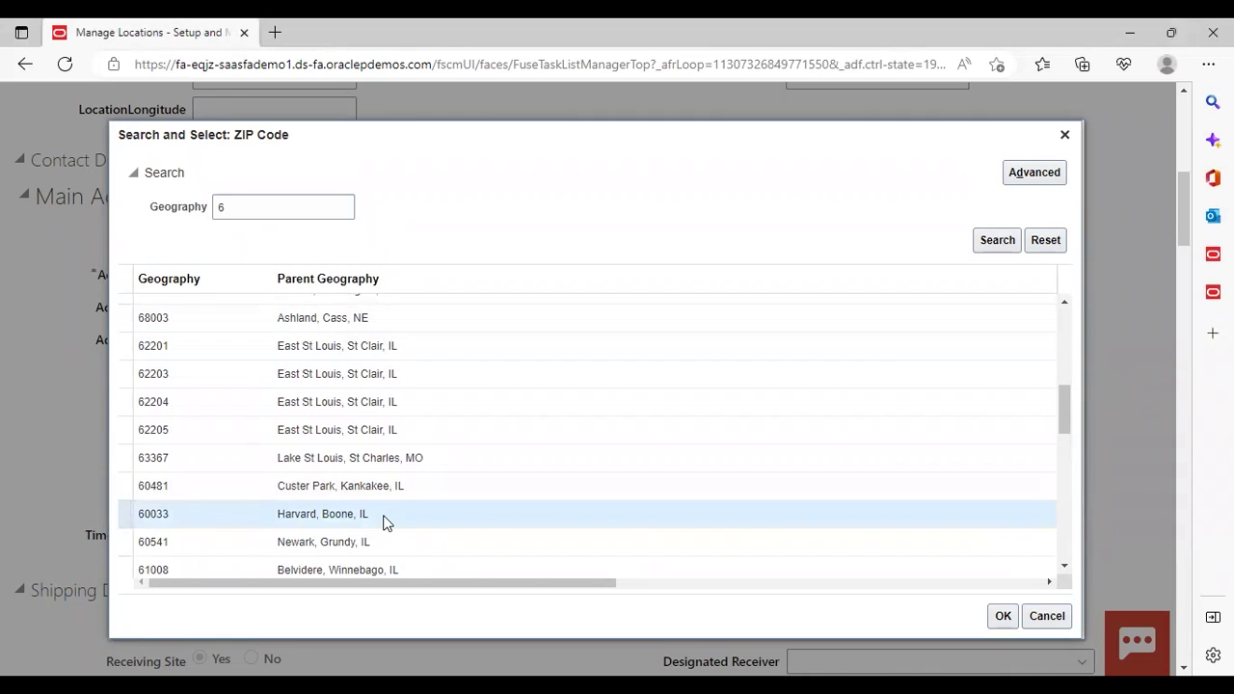
{"action": "left_click", "coordinate": [1002, 615]}
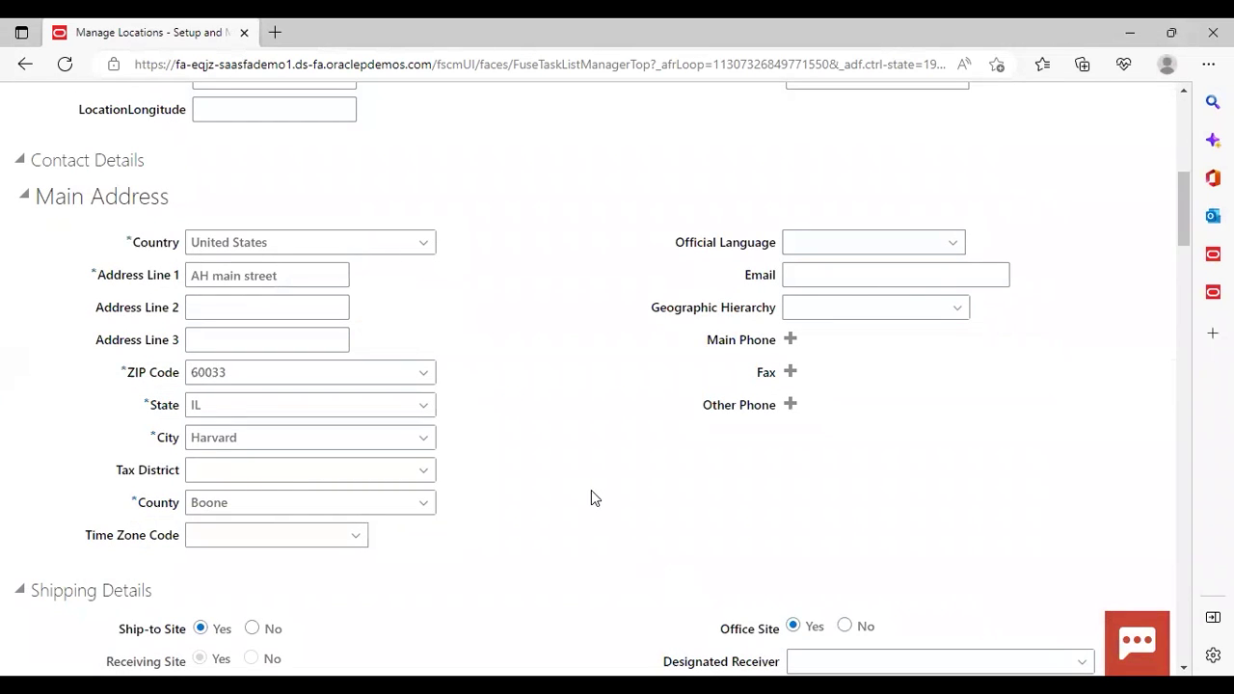
- Submit the new AHlease_Location location and confirm the submission
{"action": "left_click", "coordinate": [1184, 142]}
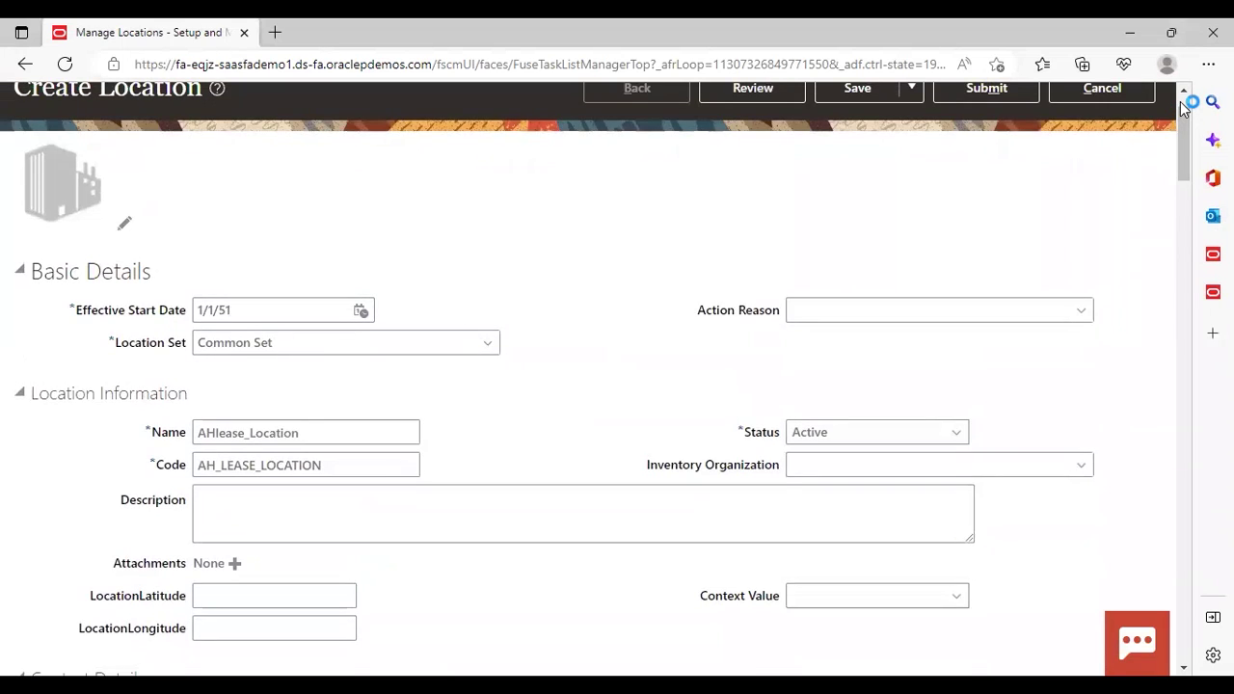
{"action": "left_click", "coordinate": [1184, 108]}
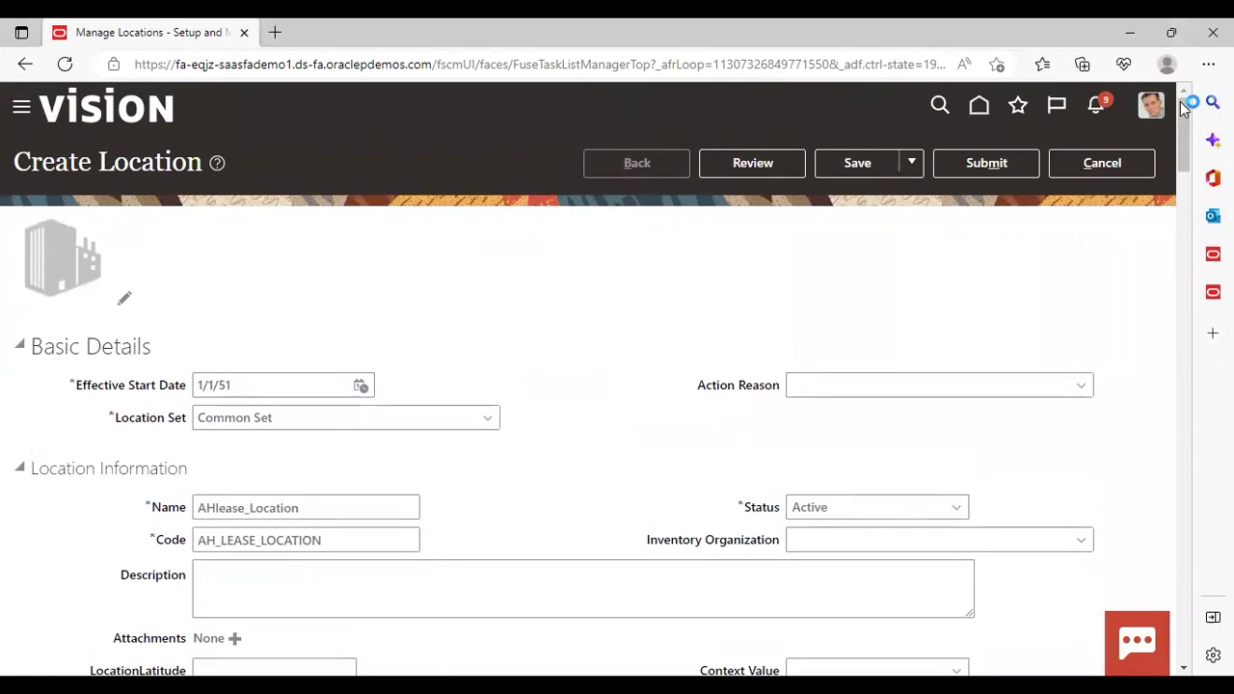
{"action": "left_click", "coordinate": [970, 166]}
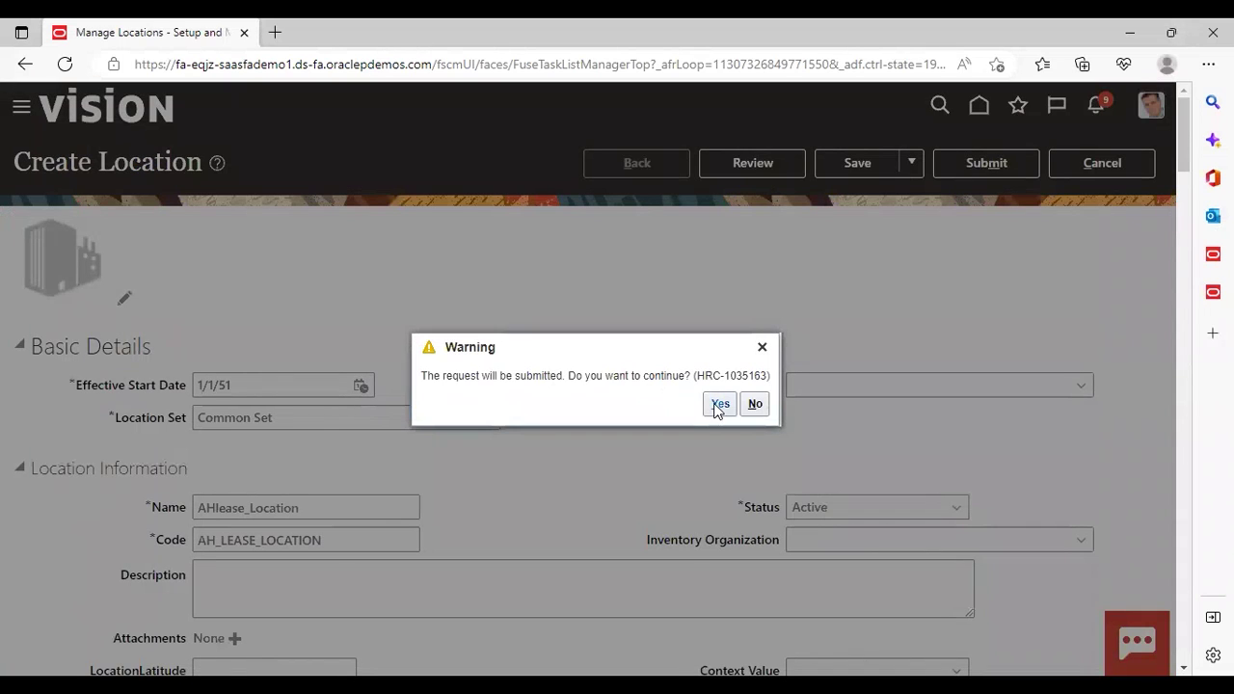
{"action": "left_click", "coordinate": [718, 405]}
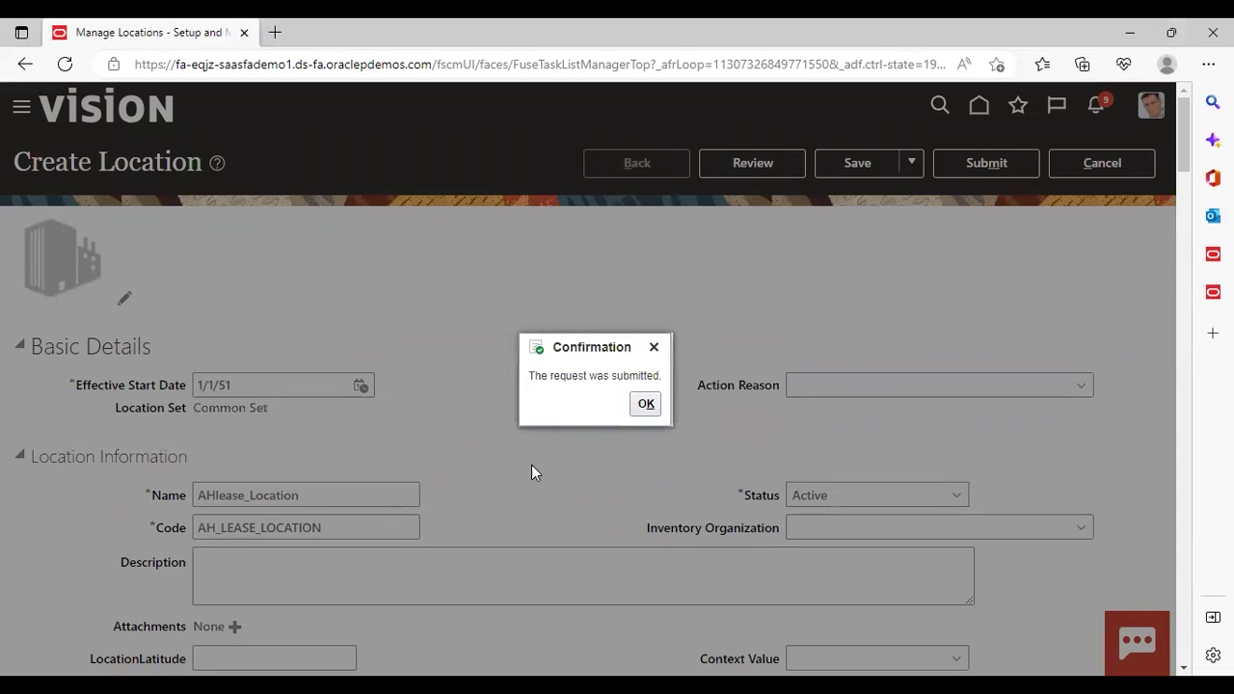
{"action": "left_click", "coordinate": [646, 404]}
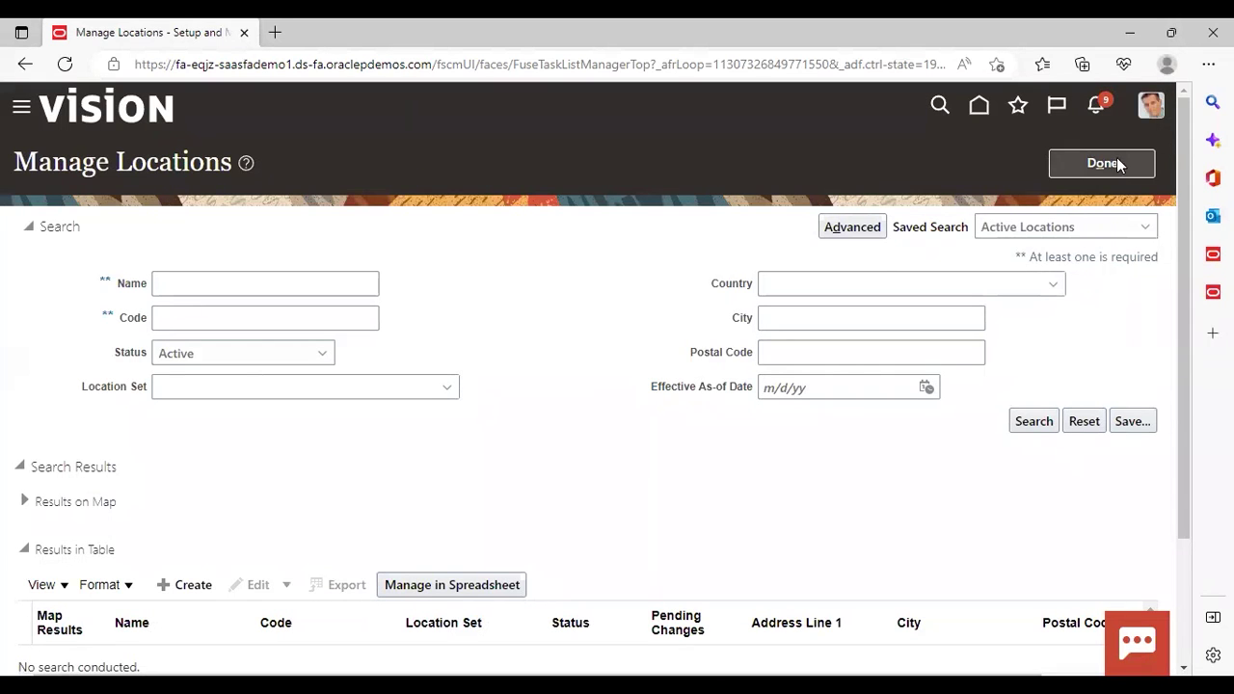
- Go to Setup and Maintenance and switch the setup offering to Financials
{"action": "left_click", "coordinate": [1149, 114]}
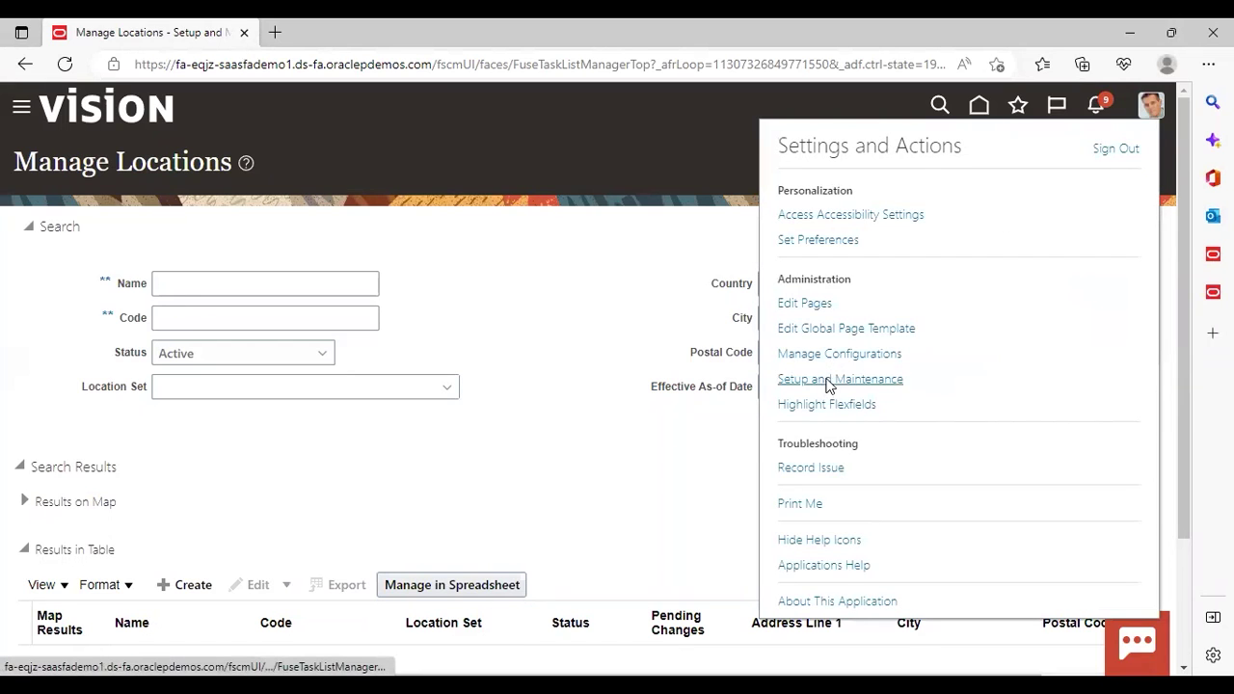
{"action": "left_click", "coordinate": [827, 382]}
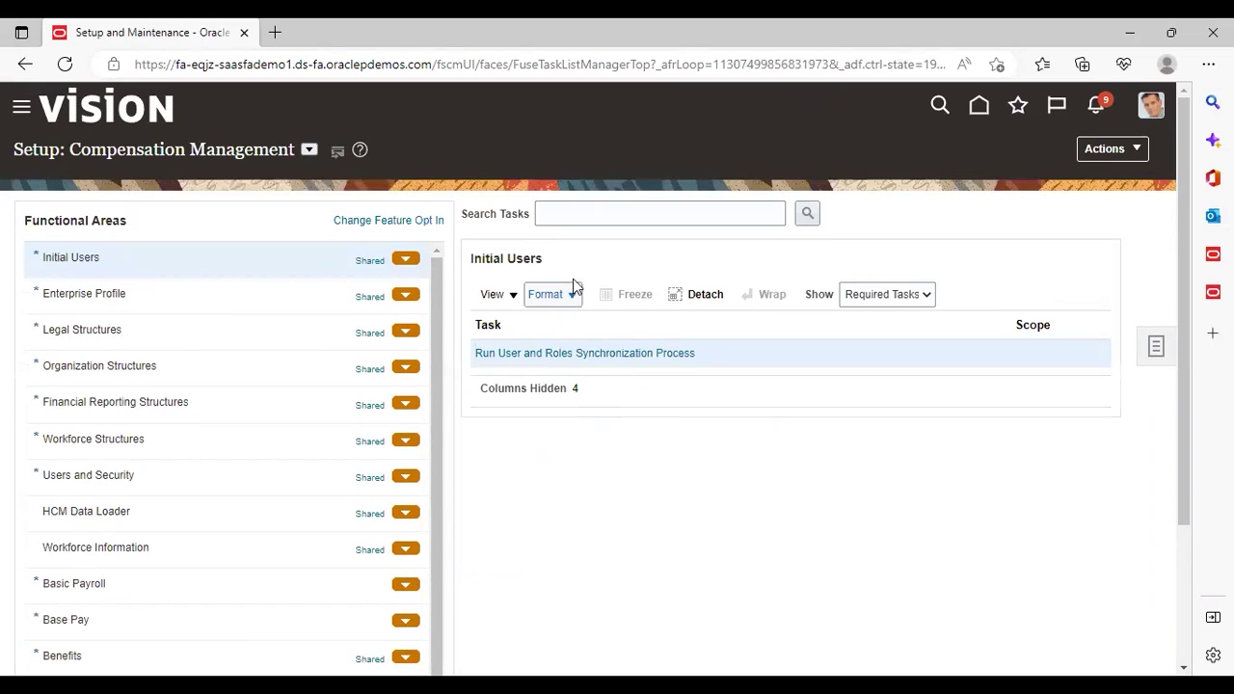
{"action": "left_click", "coordinate": [307, 154]}
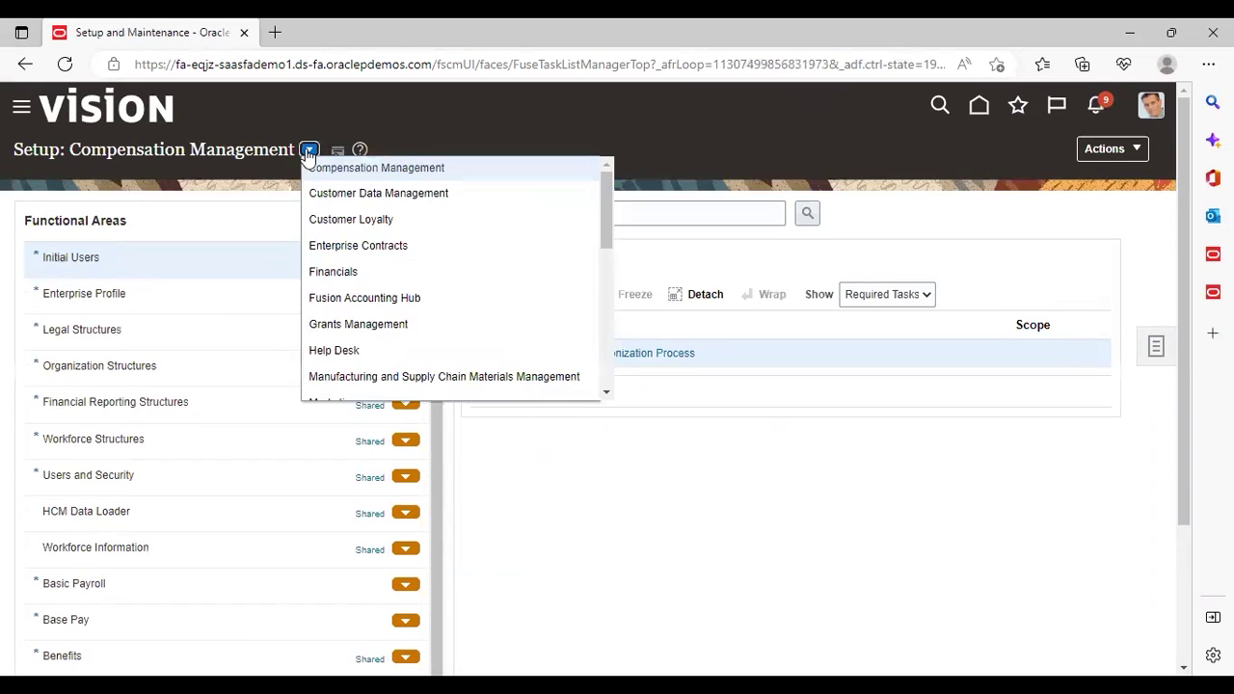
{"action": "left_click", "coordinate": [339, 275]}
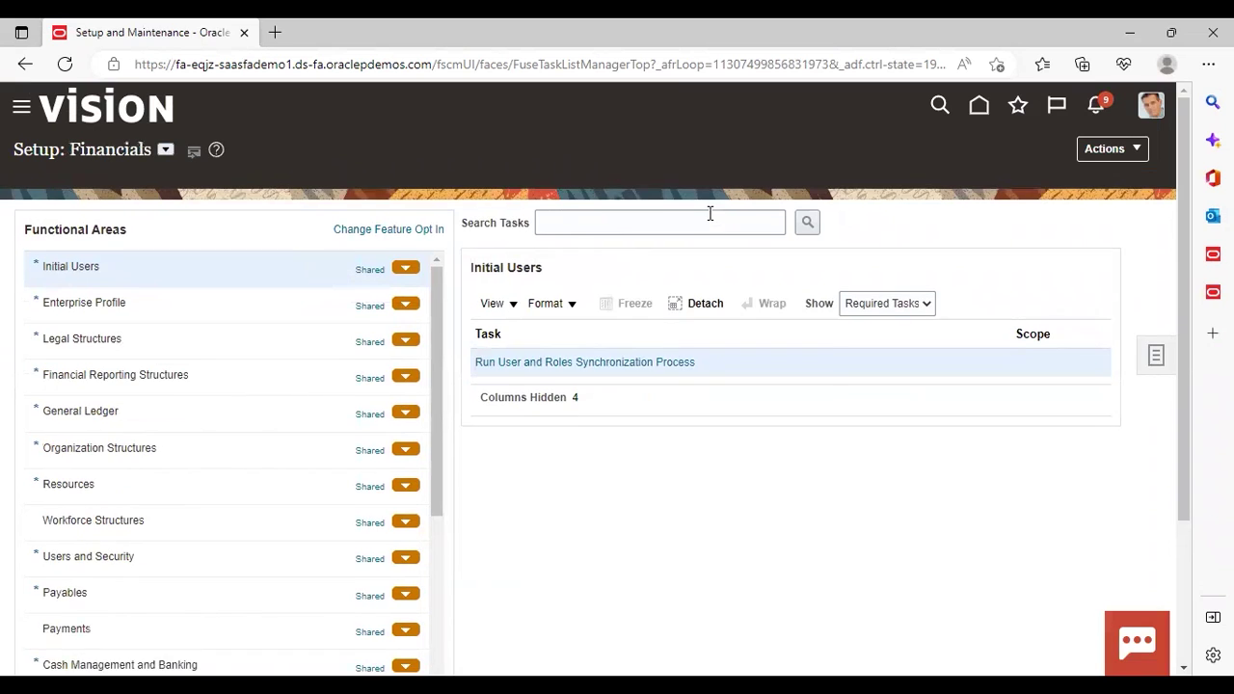
- Search the Financials setup tasks for "assign business unit%"
{"action": "left_click", "coordinate": [710, 213]}
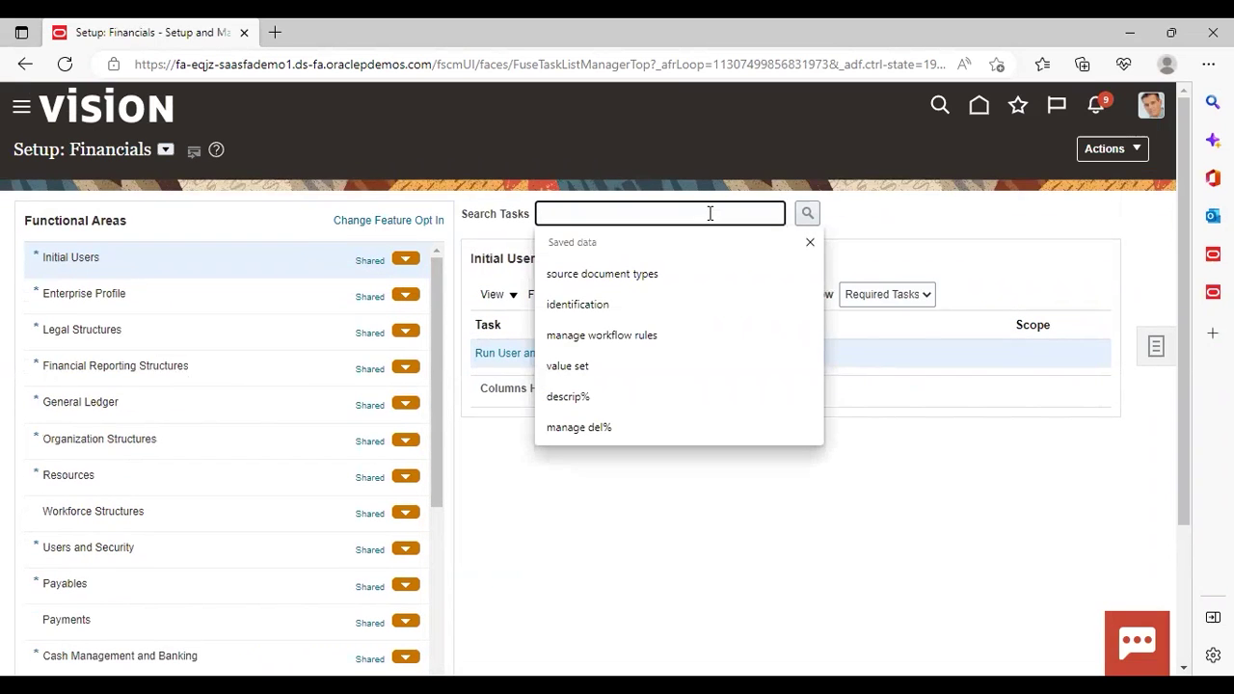
{"action": "type", "text": "assign business unit%"}
{"action": "left_click", "coordinate": [690, 271]}
{"action": "left_click", "coordinate": [809, 222]}
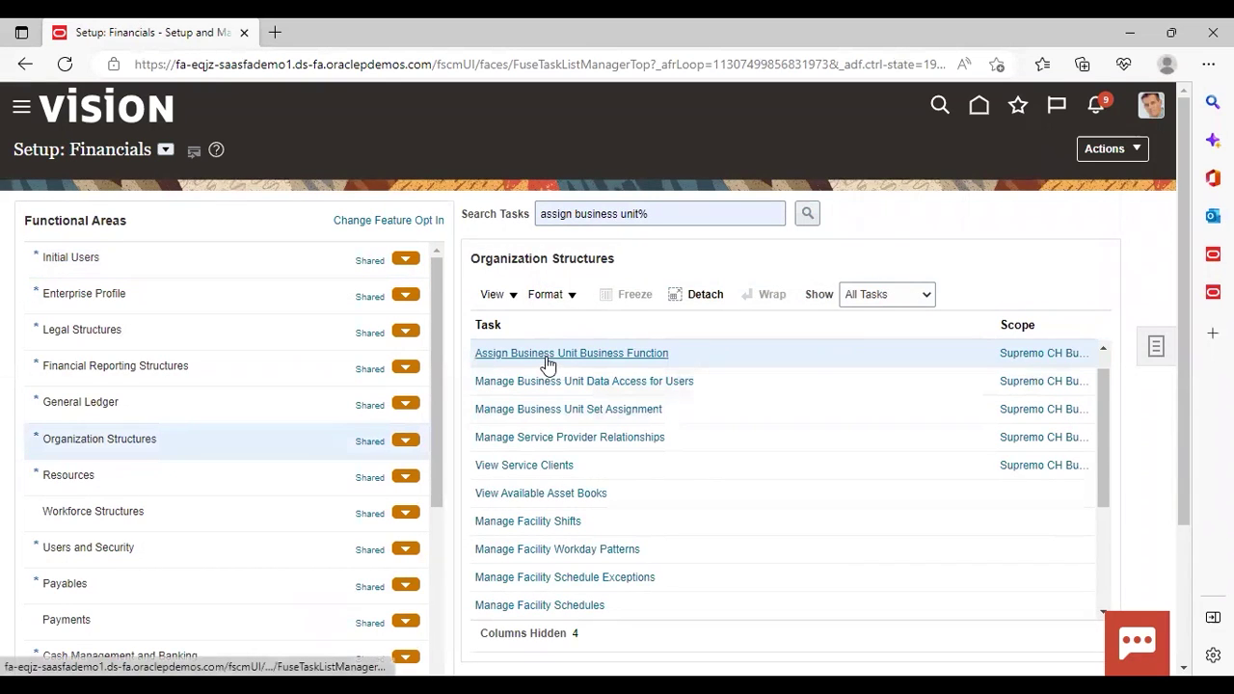
- Open the scope of the Assign Business Unit Business Function task and choose to select and add a business unit
{"action": "left_click", "coordinate": [1052, 354]}
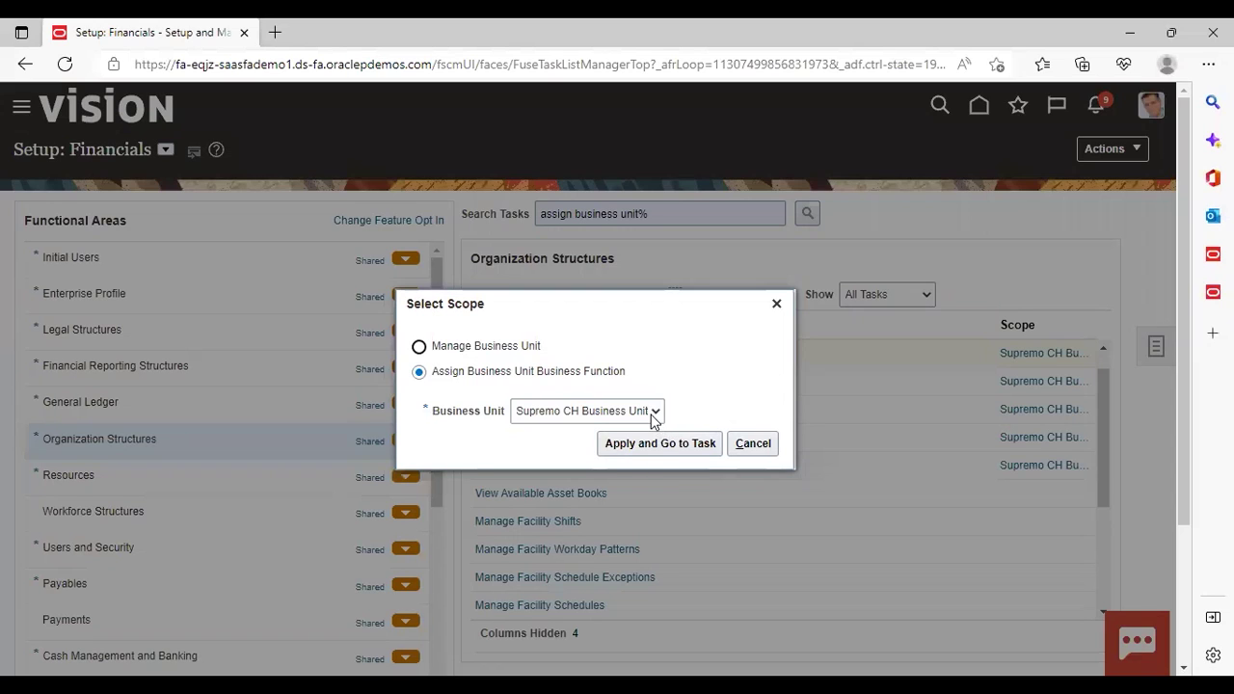
{"action": "left_click", "coordinate": [653, 412]}
{"action": "left_click", "coordinate": [590, 462]}
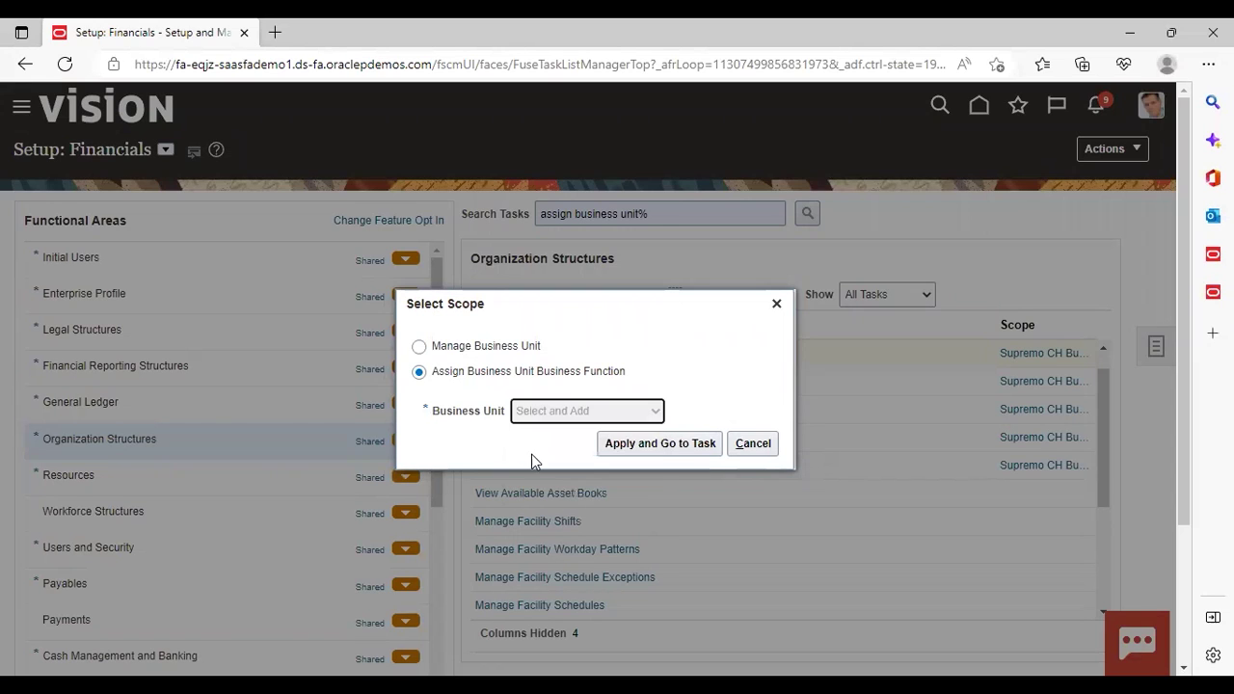
{"action": "left_click", "coordinate": [627, 450]}
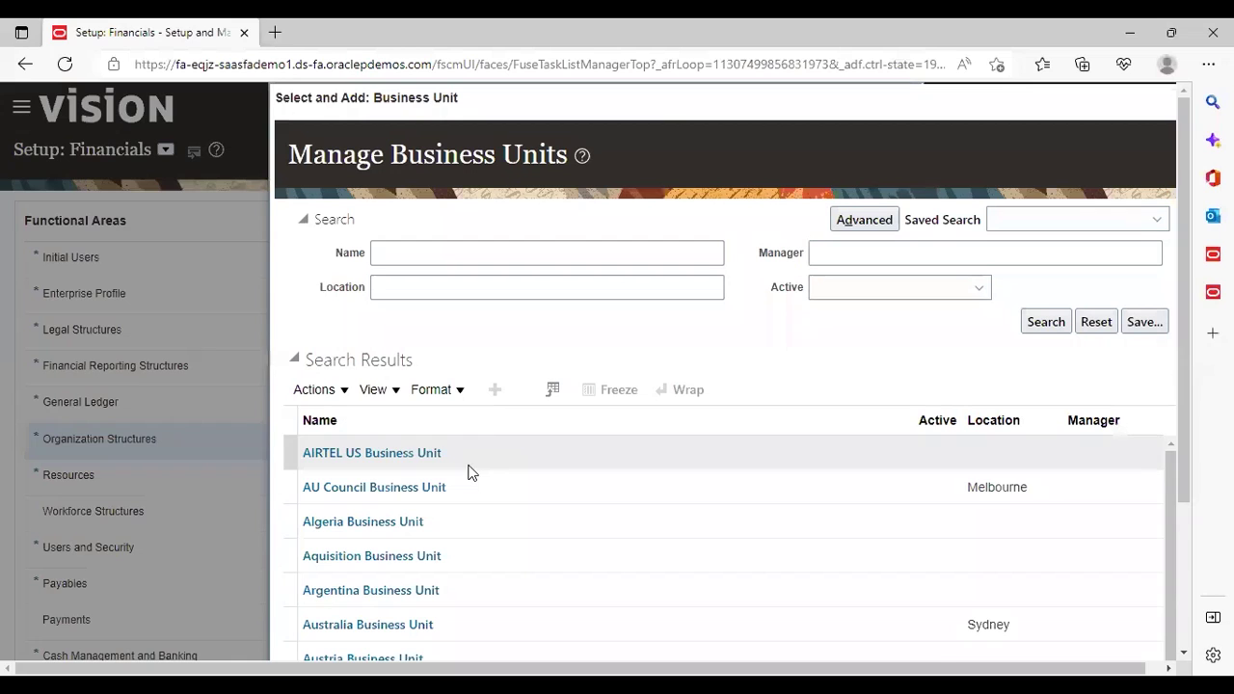
- Search the business units for "us1" and apply US1 Business Unit as the scope, opening its business function assignment
{"action": "left_click", "coordinate": [560, 256]}
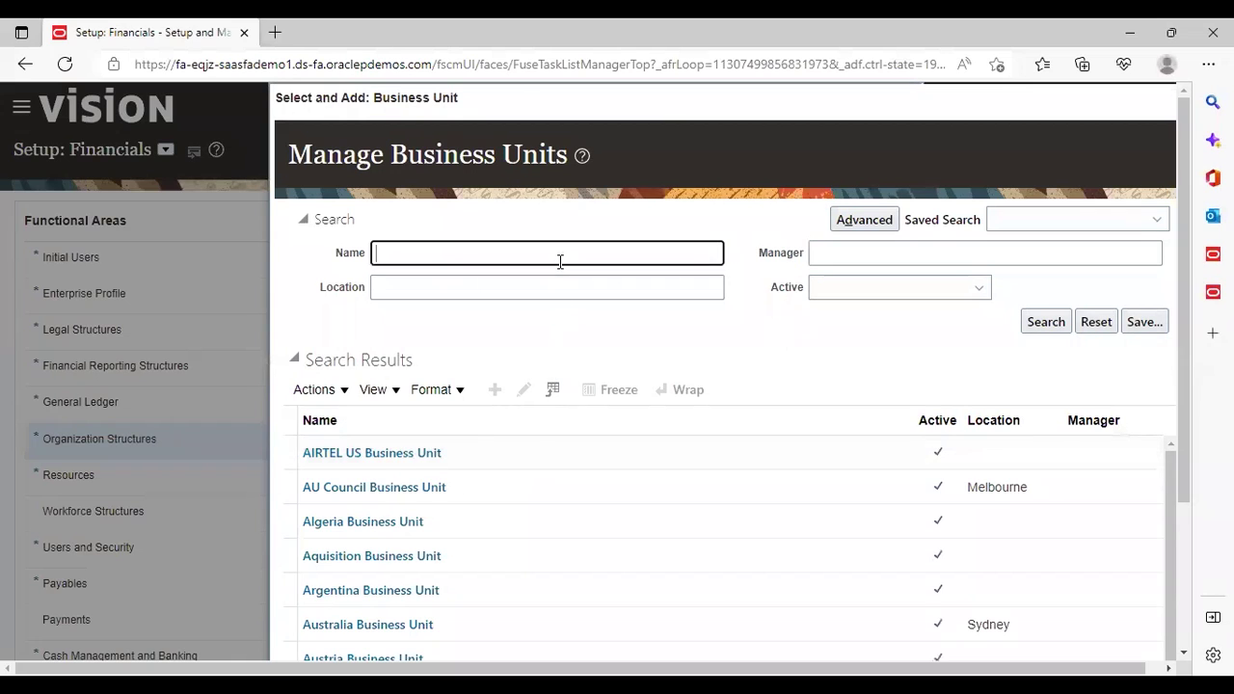
{"action": "type", "text": "us1"}
{"action": "left_click", "coordinate": [1045, 321]}
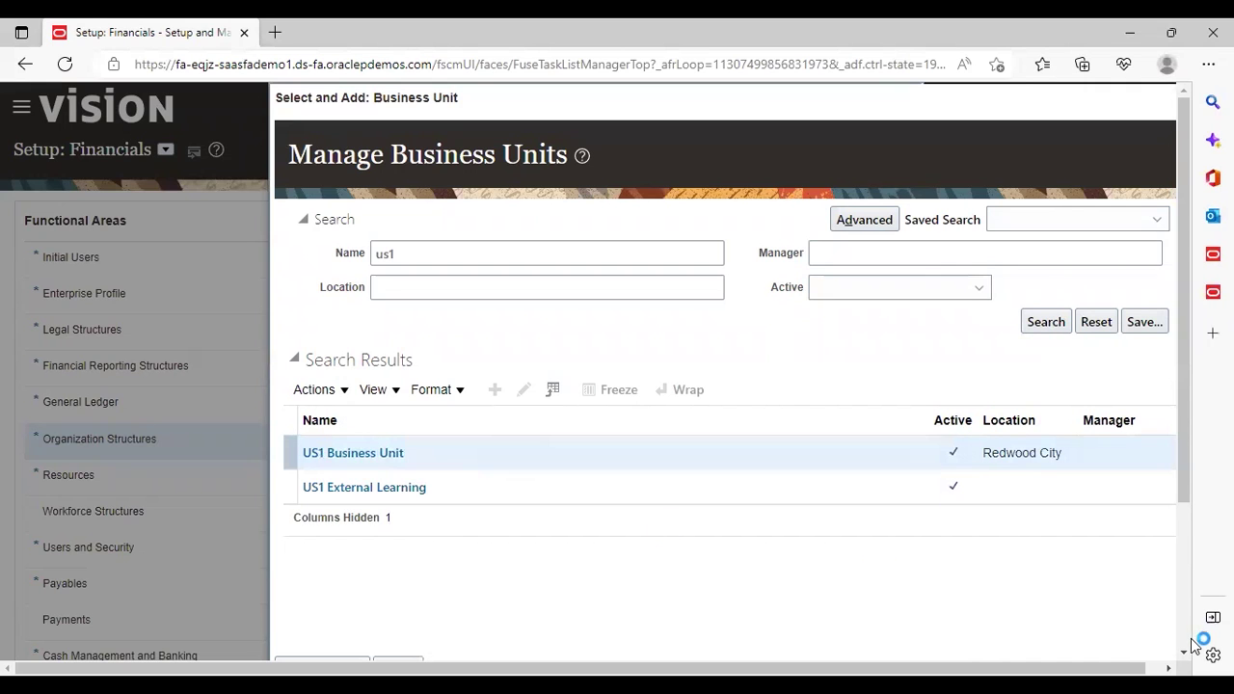
{"action": "scroll", "coordinate": [423, 506], "scroll_direction": "down", "scroll_amount": 2}
{"action": "left_click", "coordinate": [318, 466]}
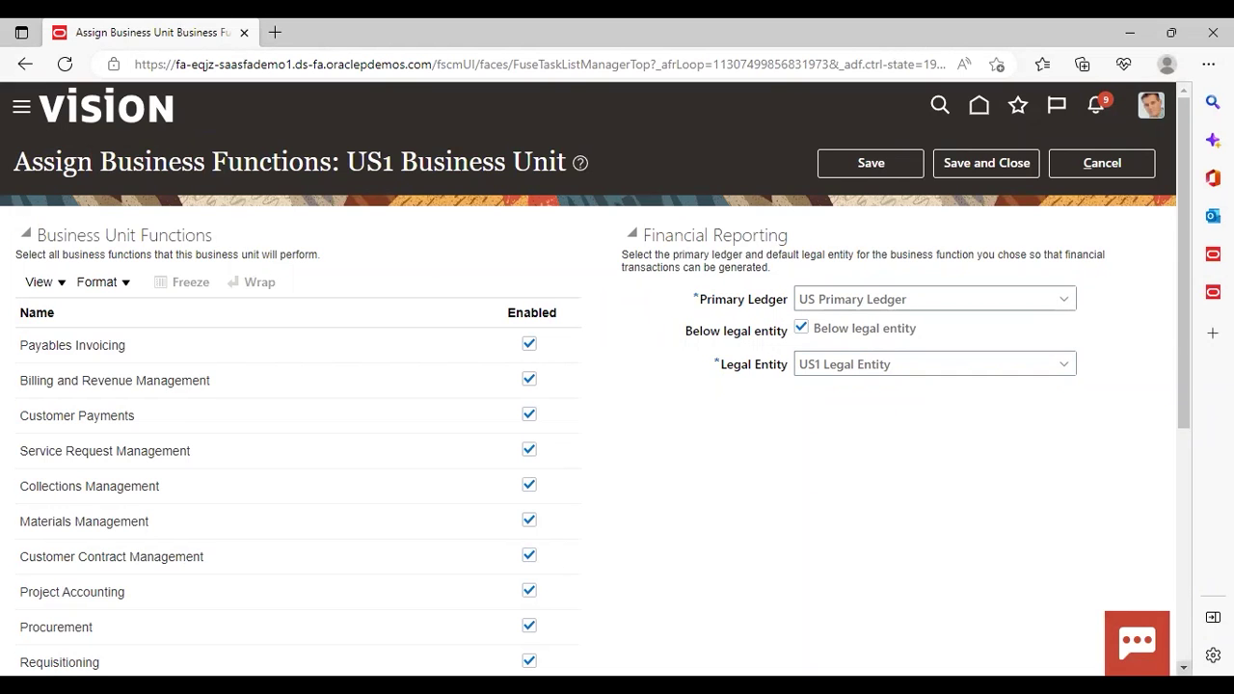
- Review the enabled functions and financial reporting settings of US1 Business Unit, then save and close the assignment, accepting the warning
{"action": "scroll", "coordinate": [588, 386], "scroll_direction": "down", "scroll_amount": 5}
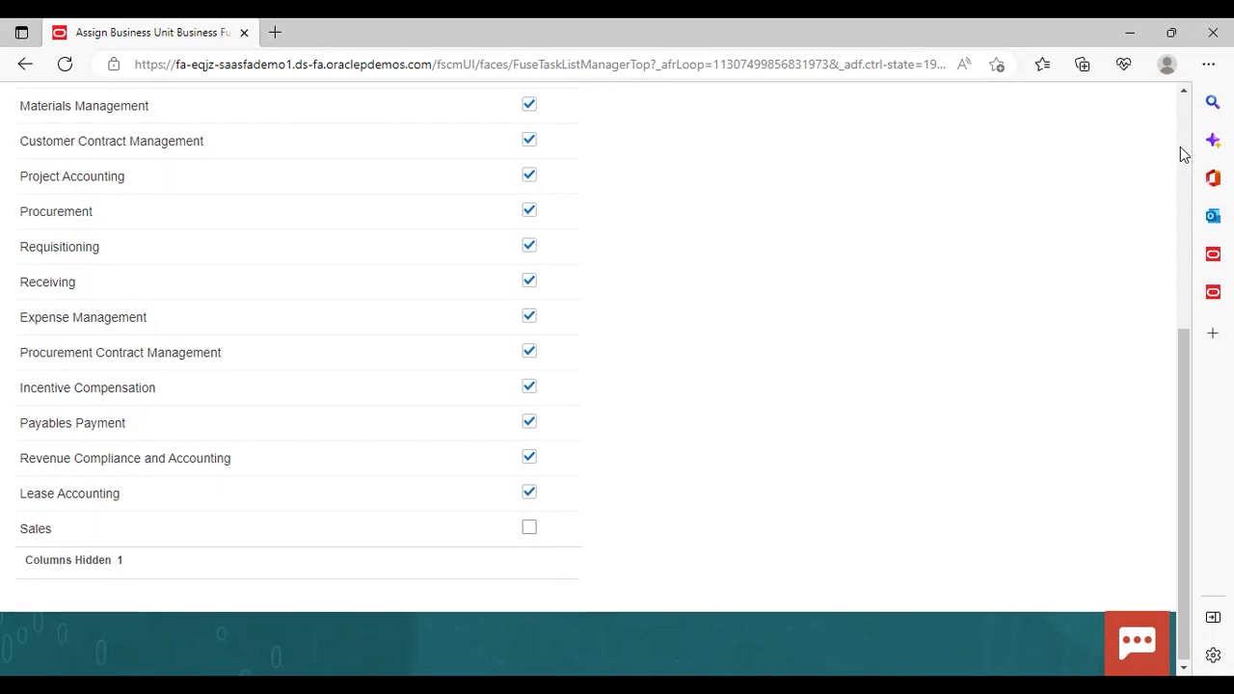
{"action": "scroll", "coordinate": [1182, 154], "scroll_direction": "up", "scroll_amount": 5}
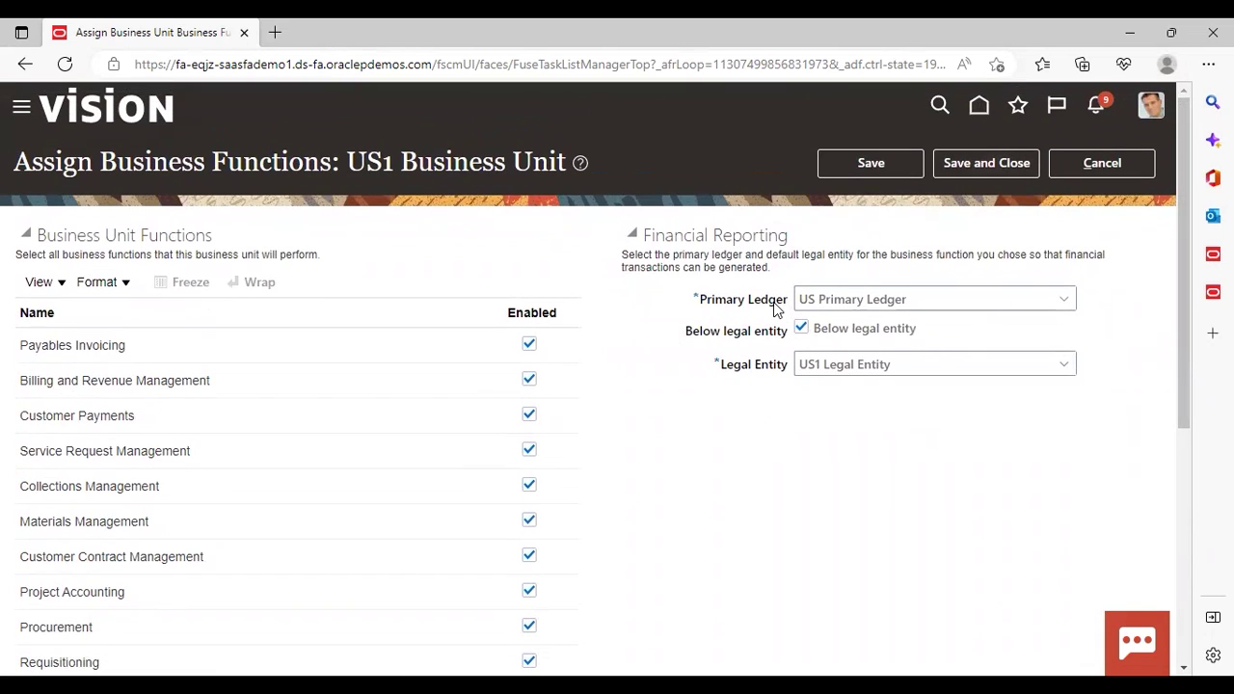
{"action": "left_click", "coordinate": [967, 166]}
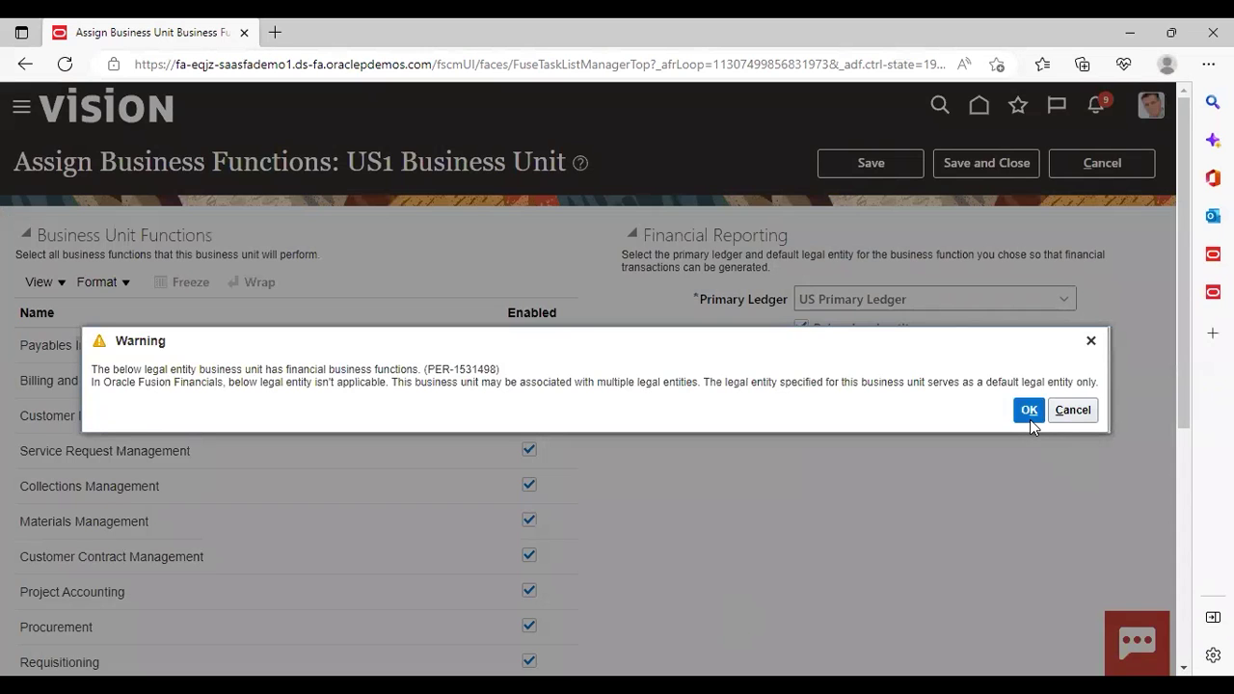
{"action": "left_click", "coordinate": [1029, 411]}
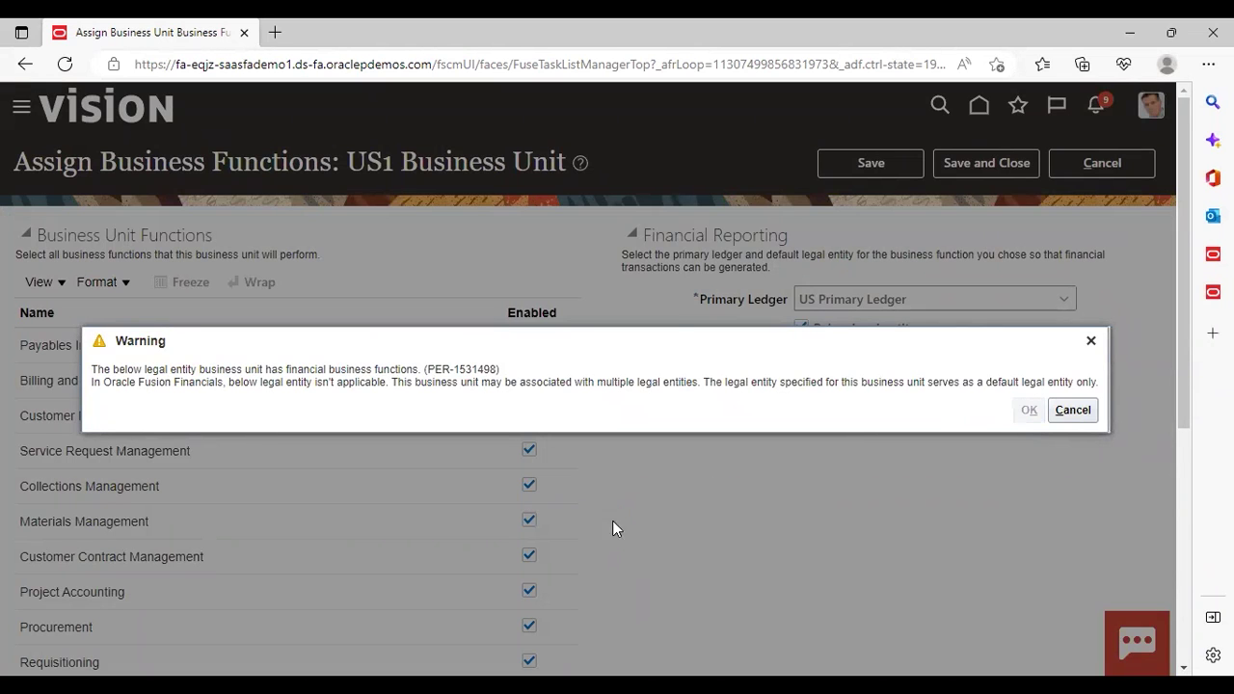